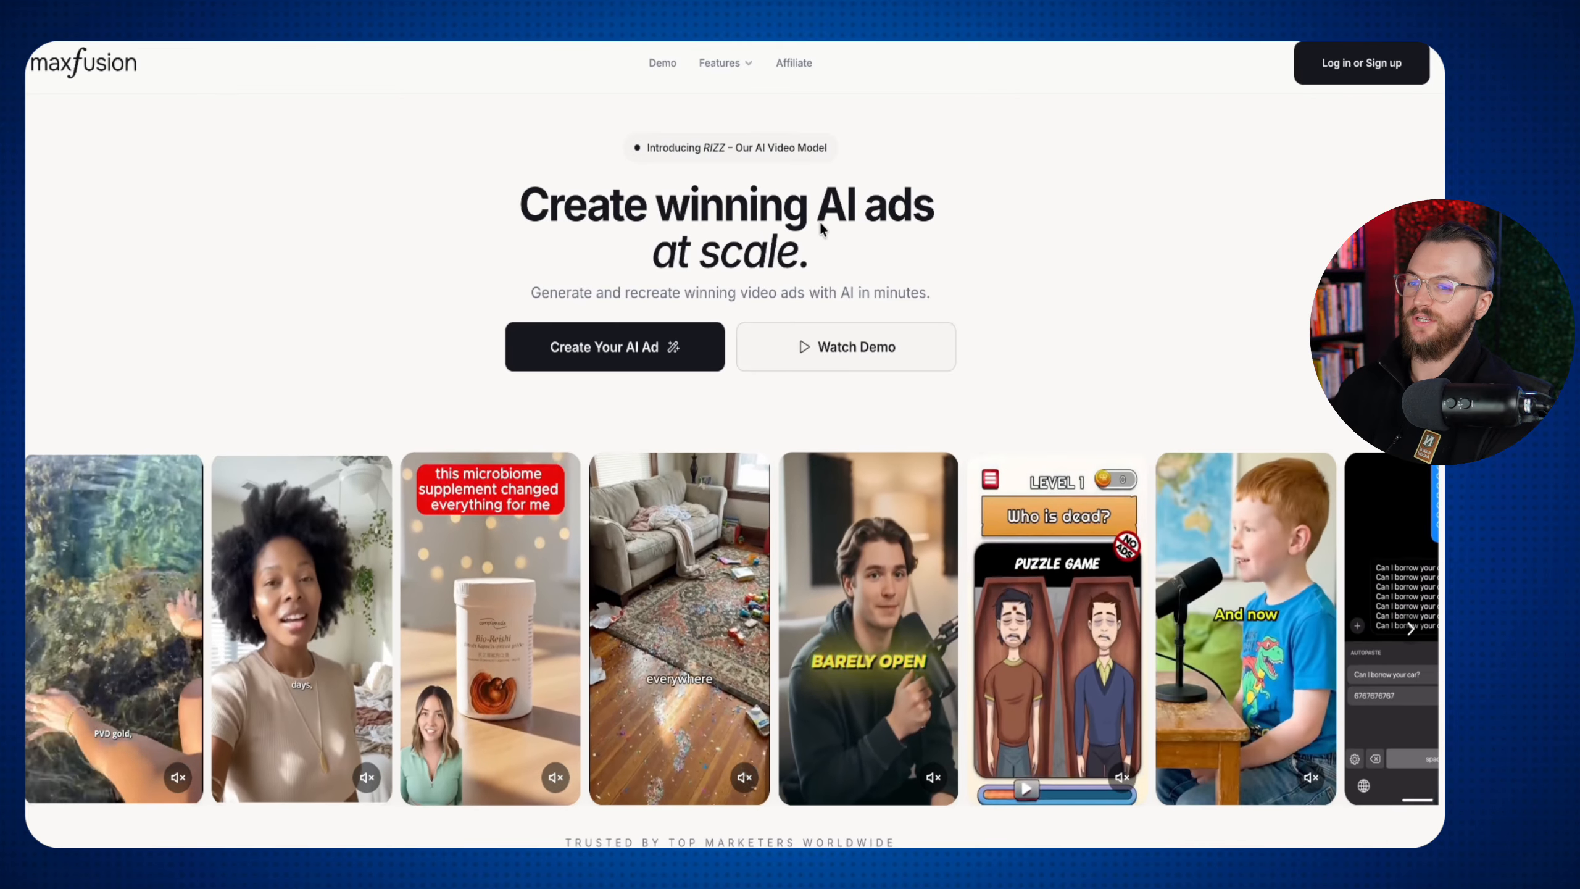
# Look through the Maxfusion landing page, from the sample ads and RIZZ section down to the toolkit overview
pyautogui.scroll(-5, 845, 311)
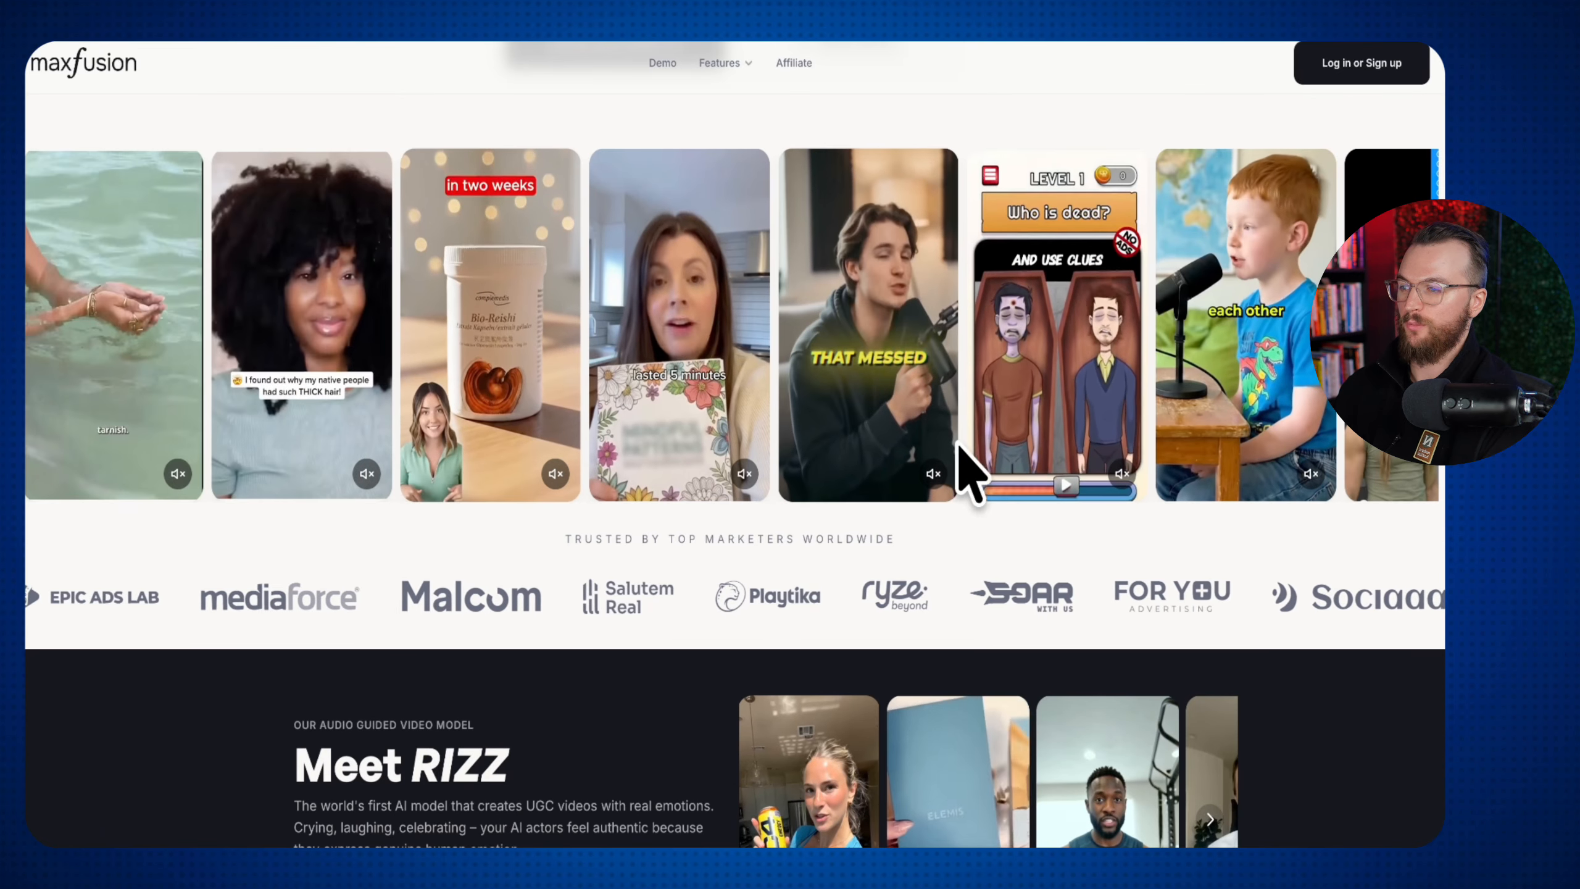
pyautogui.scroll(-7, 746, 588)
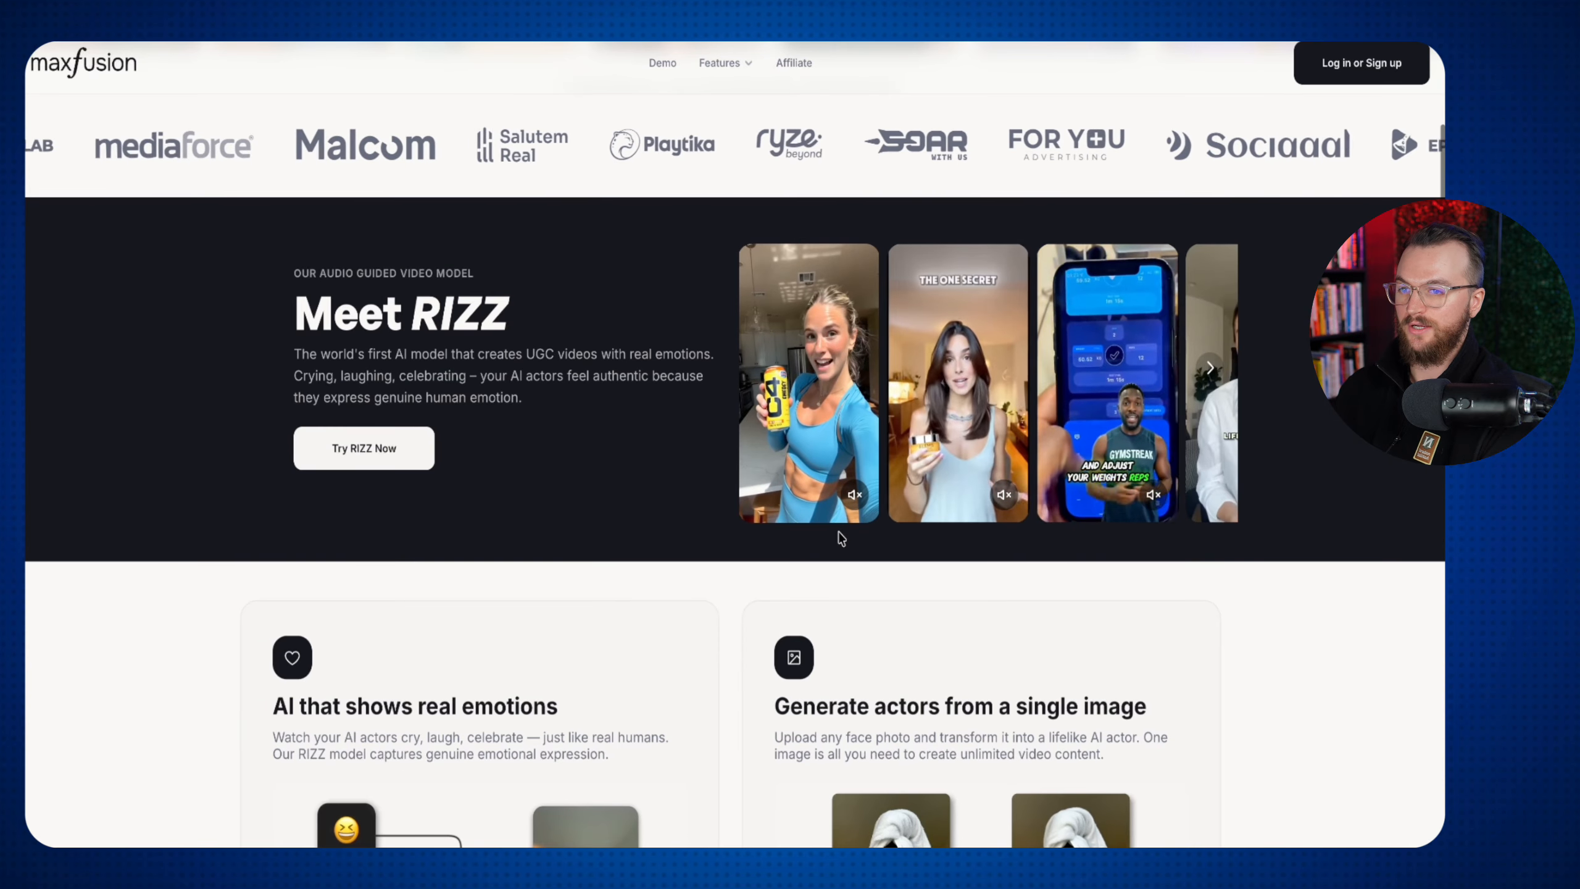
pyautogui.scroll(-1, 1416, 716)
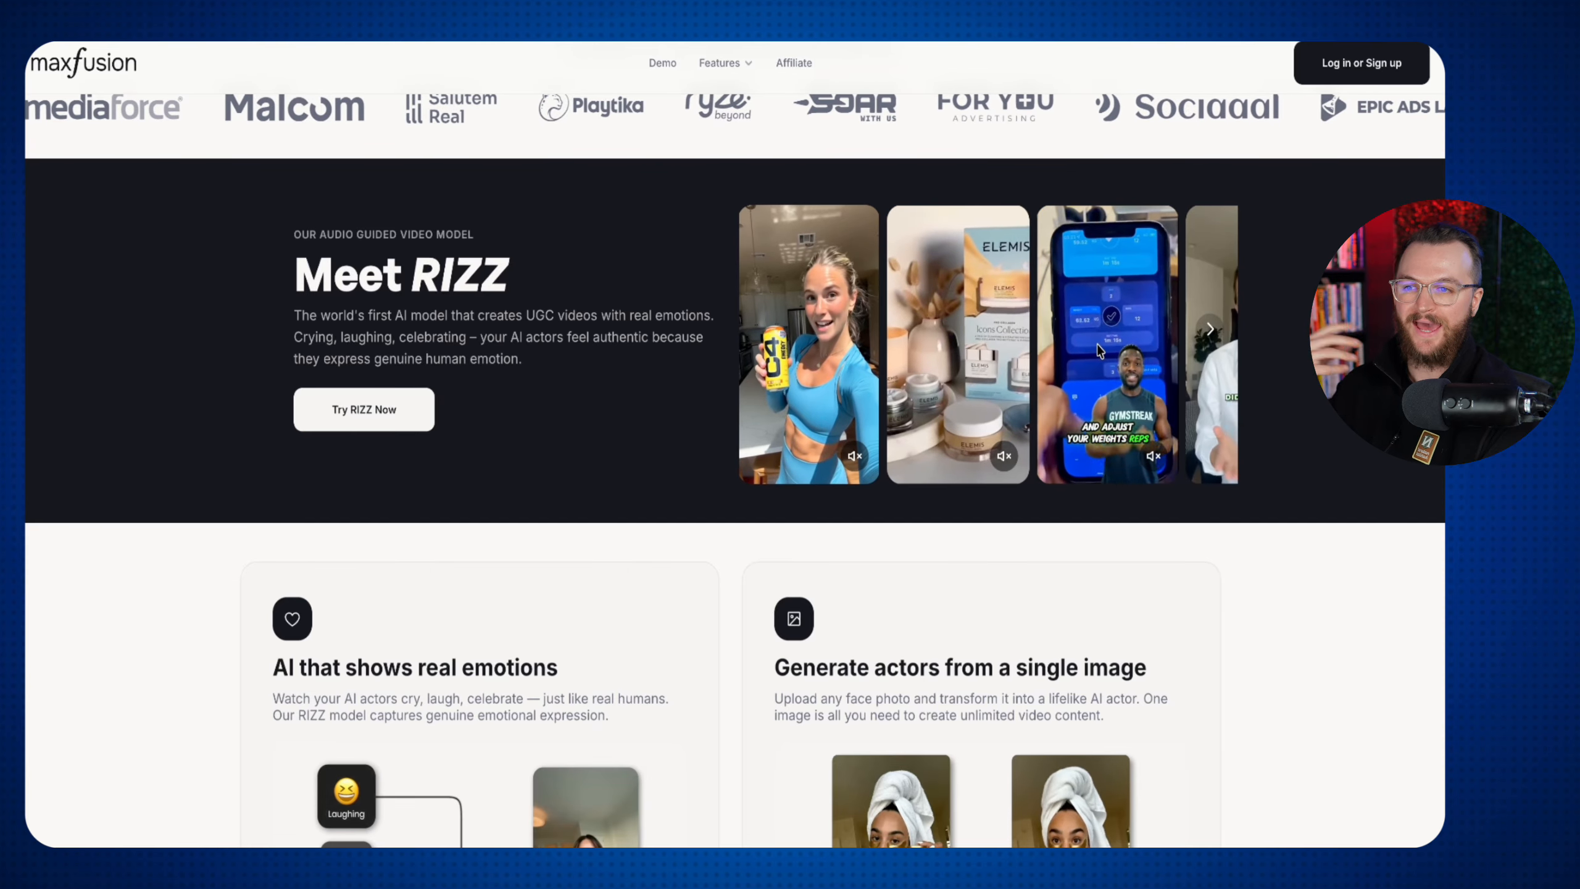
pyautogui.scroll(-12, 783, 310)
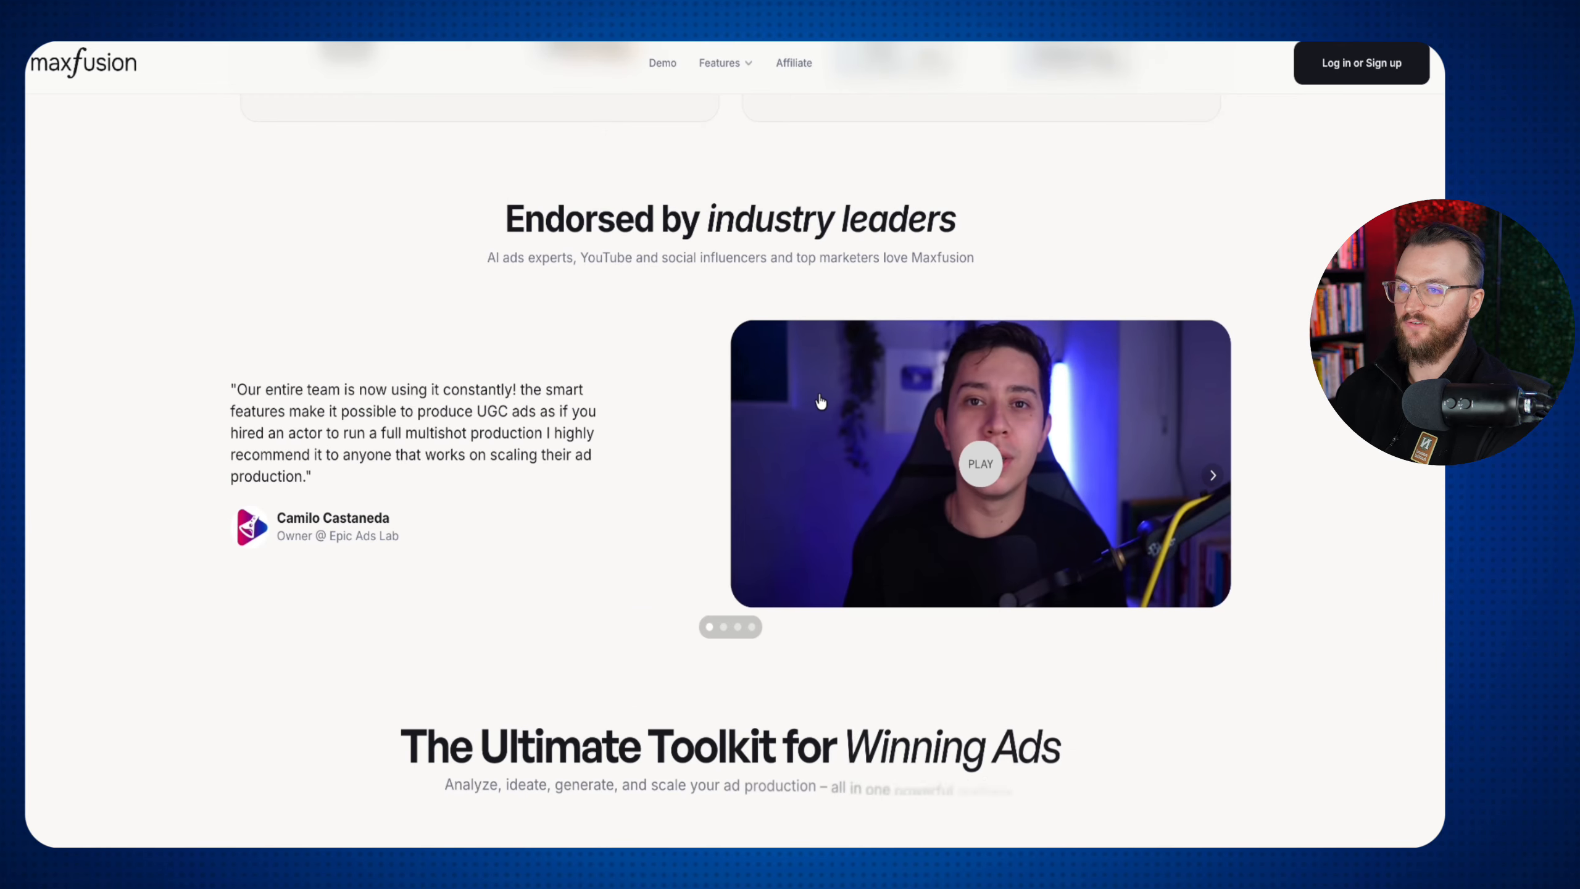
pyautogui.scroll(-6, 821, 401)
pyautogui.scroll(-10, 825, 416)
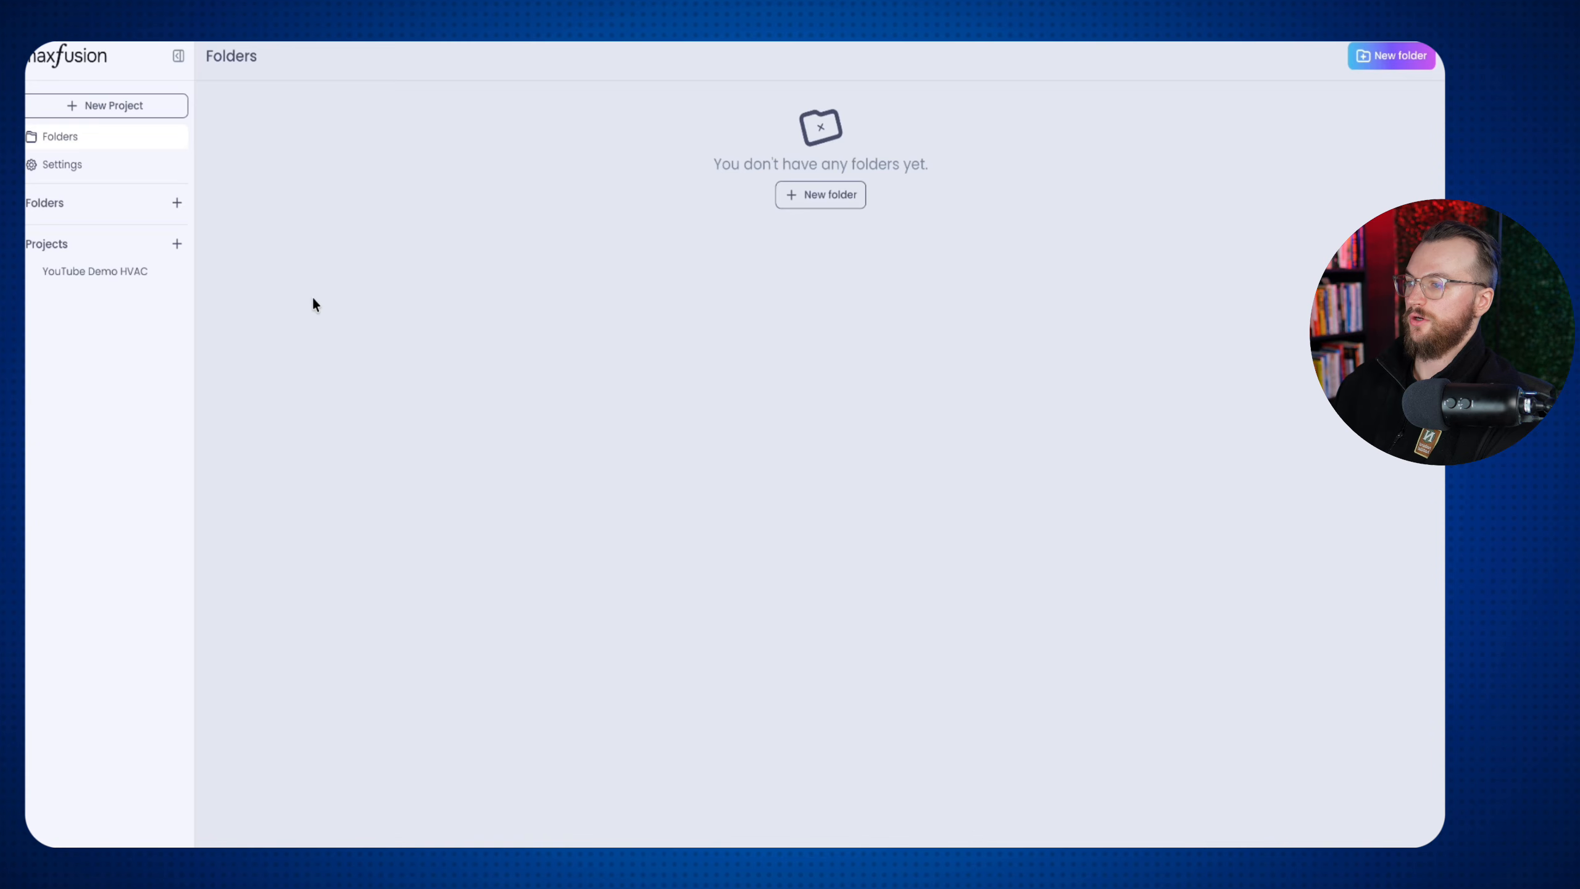
# Open the YouTube Demo HVAC project and clear the media attached to the RIZZ video prompt
pyautogui.click(141, 271)
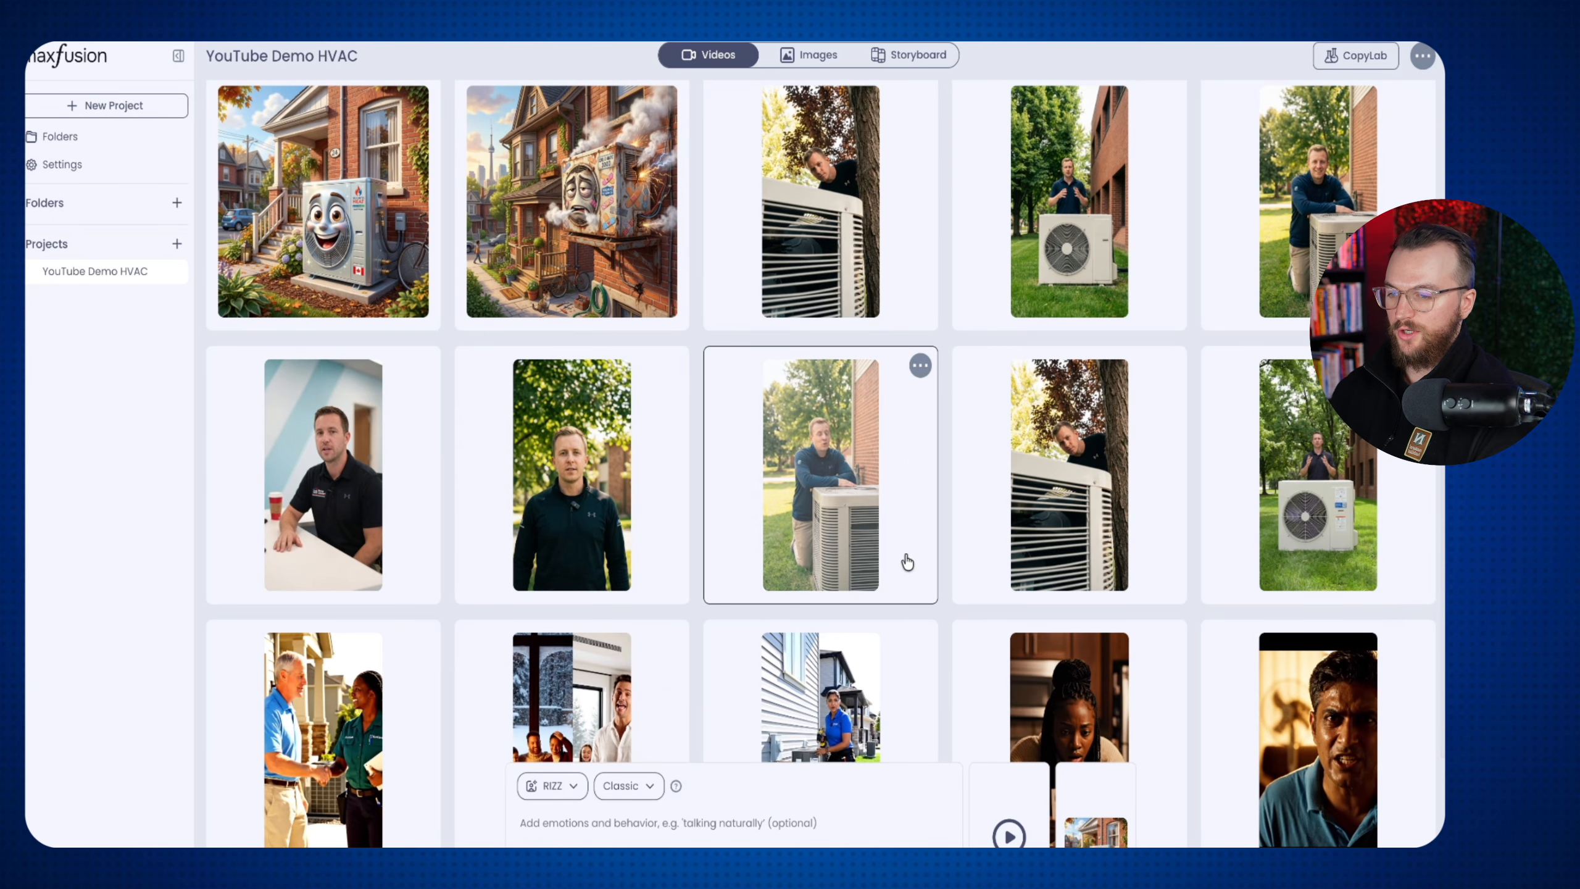
pyautogui.click(1123, 776)
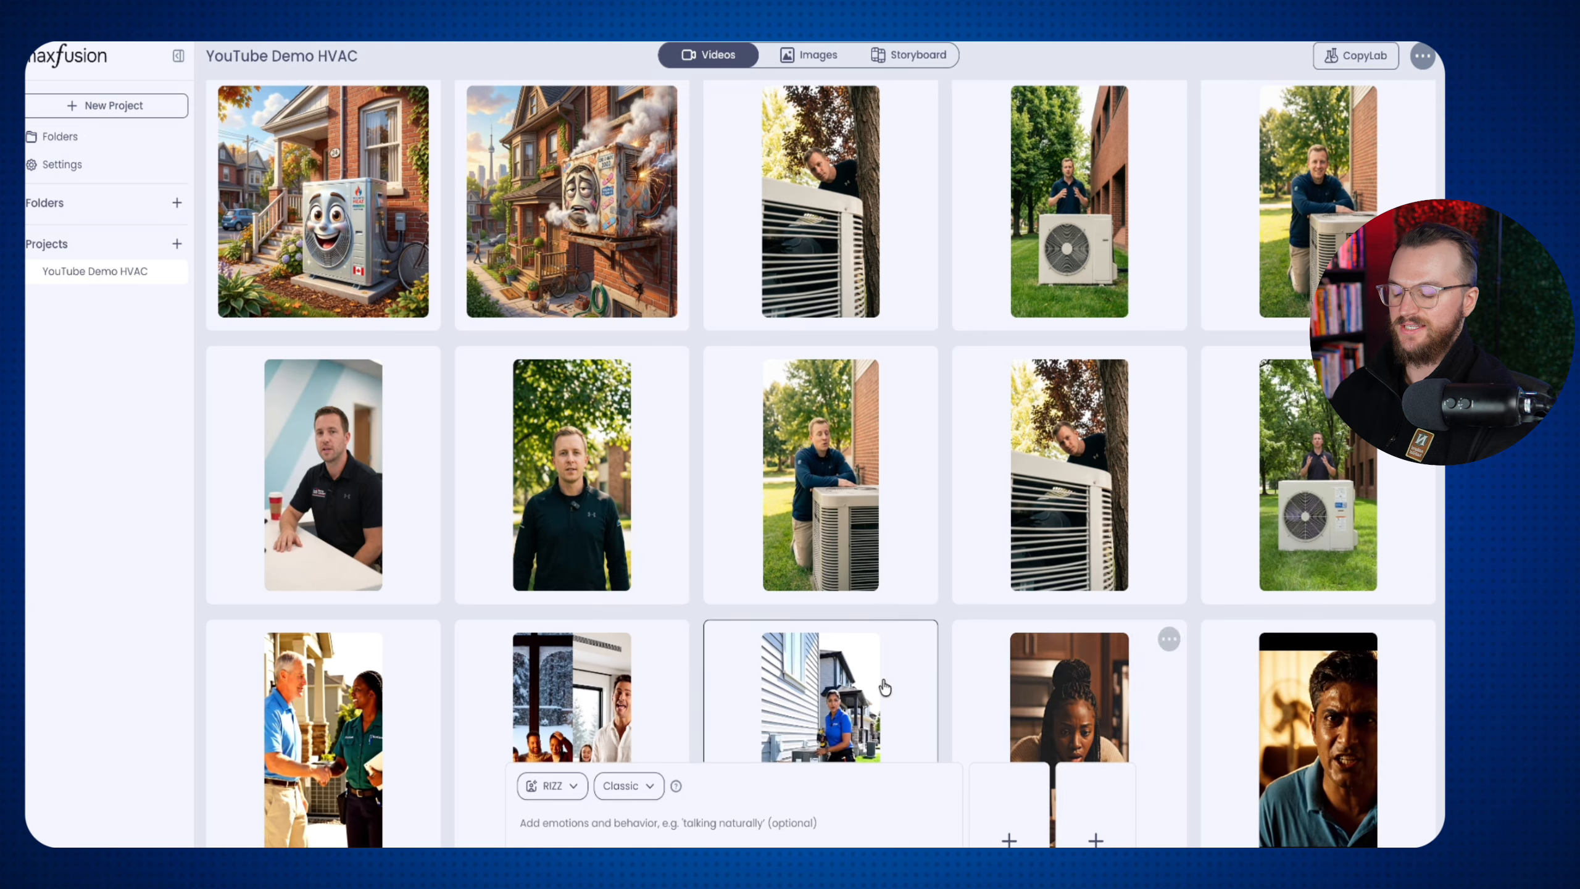
pyautogui.scroll(-5, 815, 604)
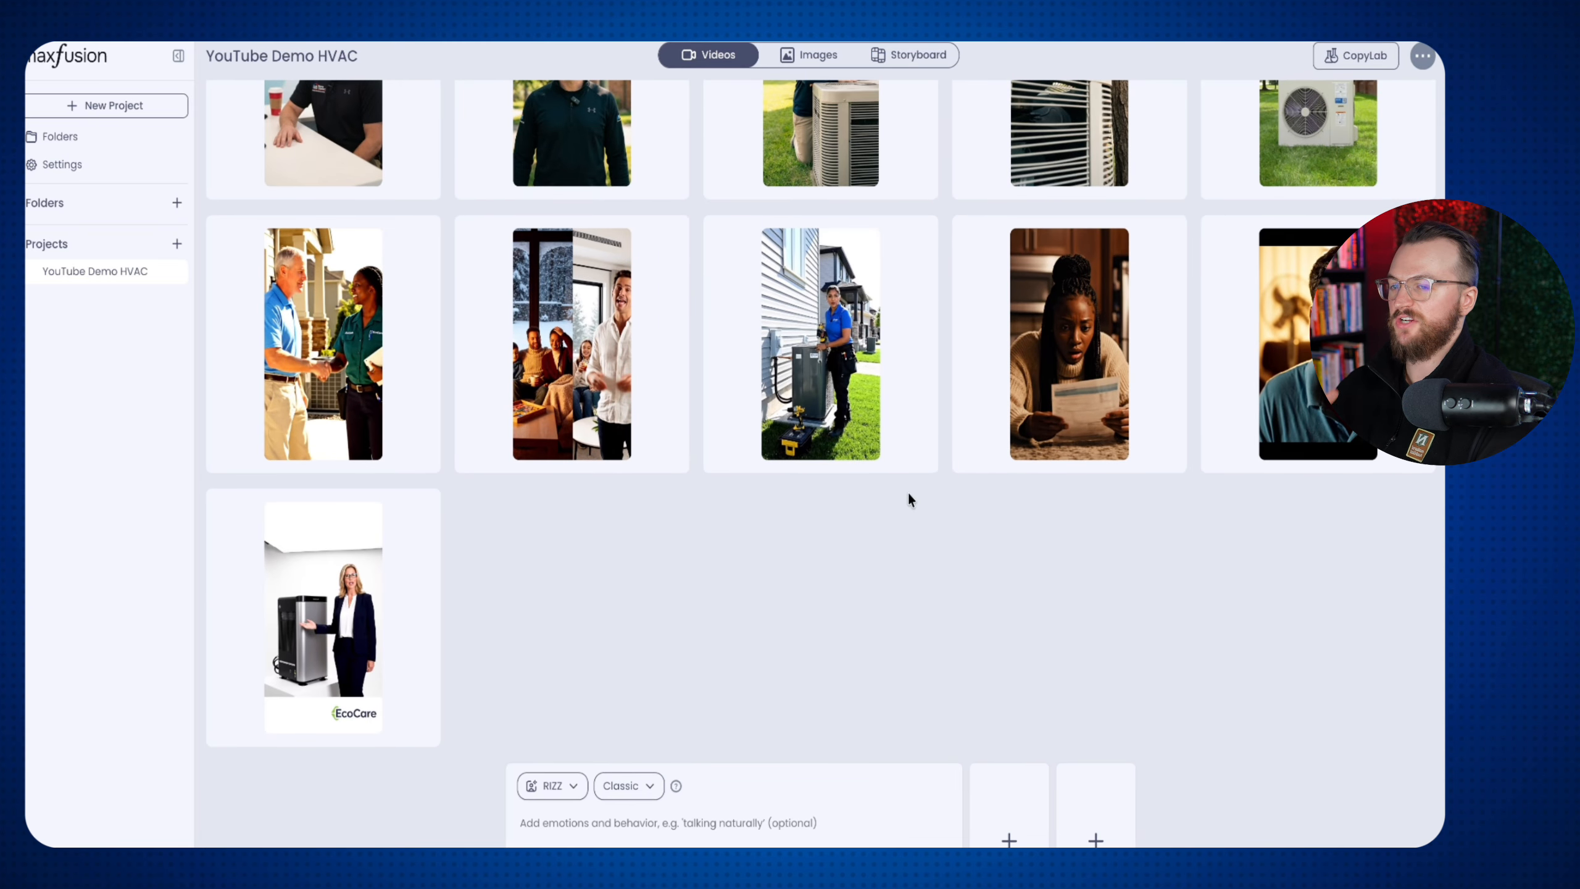
pyautogui.scroll(6, 910, 500)
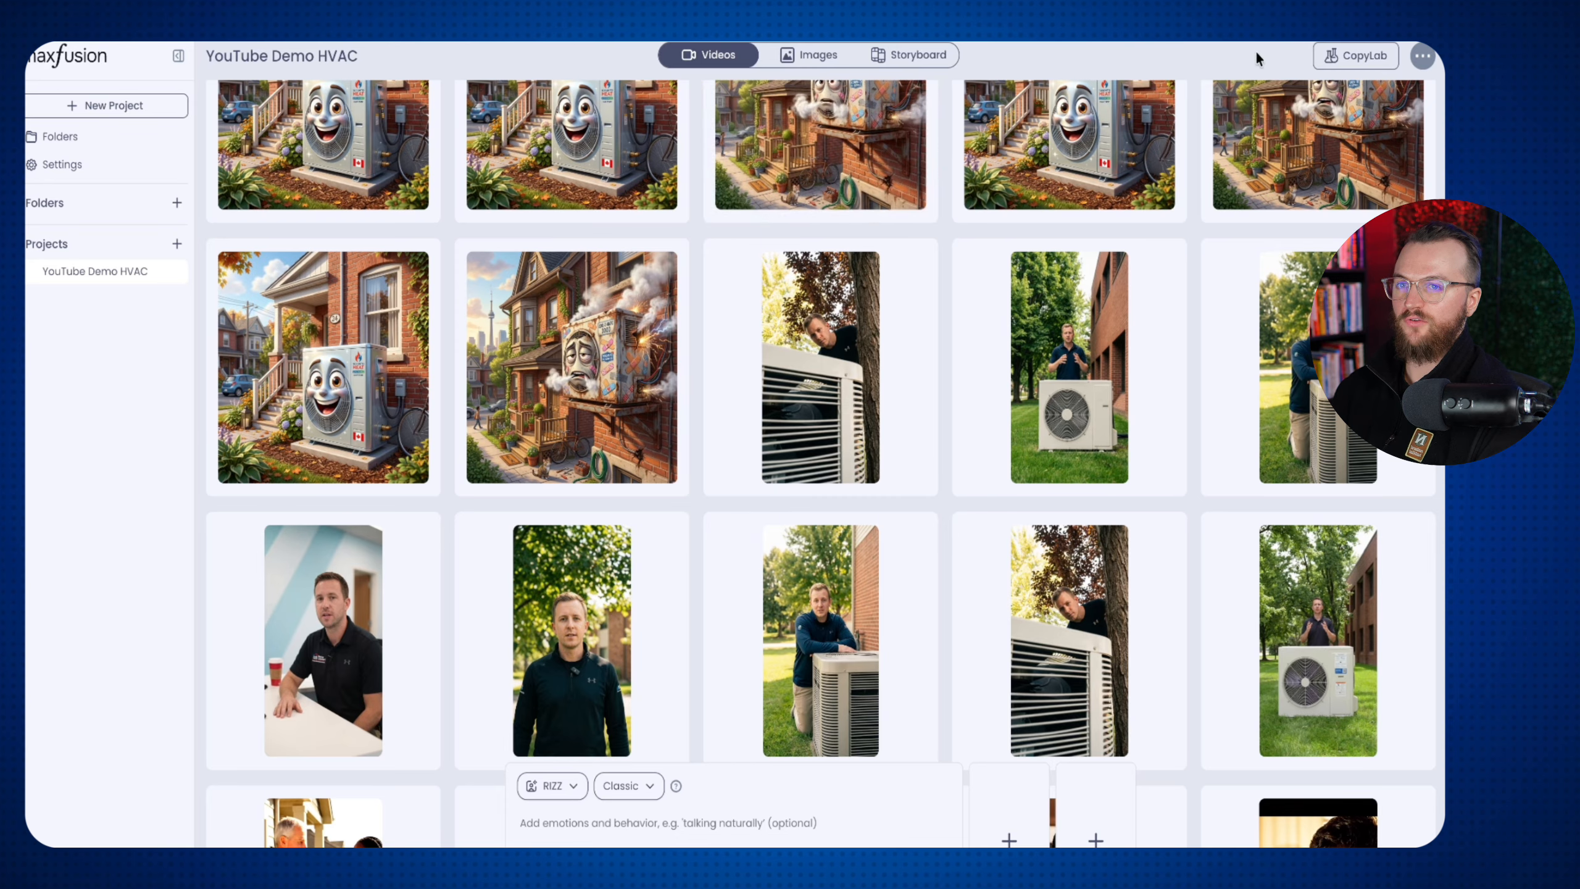
# Open the reference video in CopyLab and view its transcription, returning to the analysis view
pyautogui.click(1355, 62)
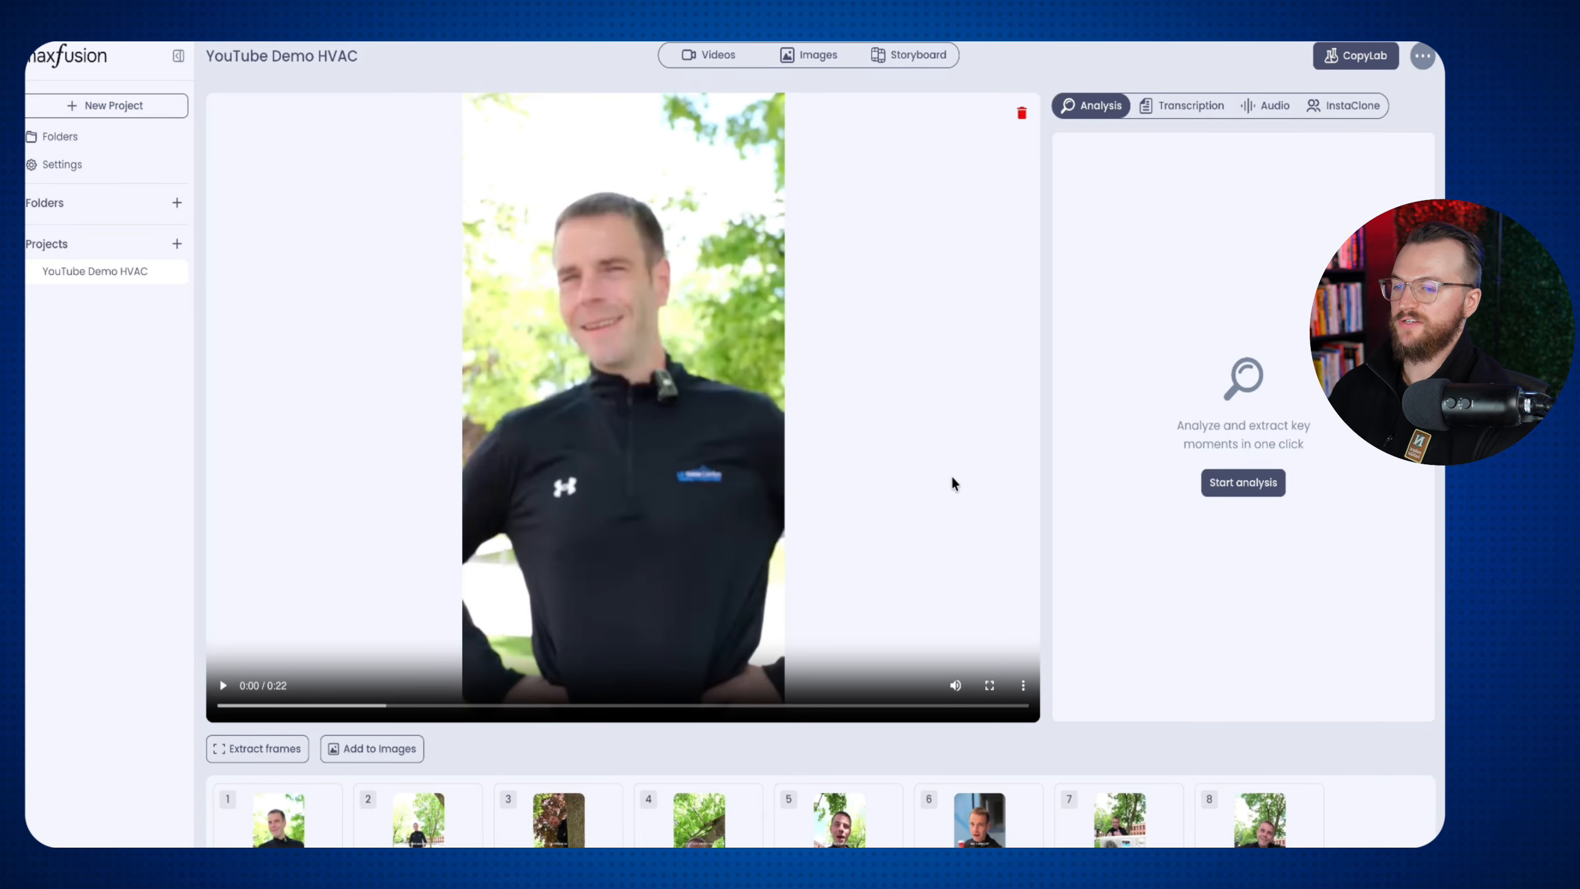
pyautogui.moveTo(365, 835)
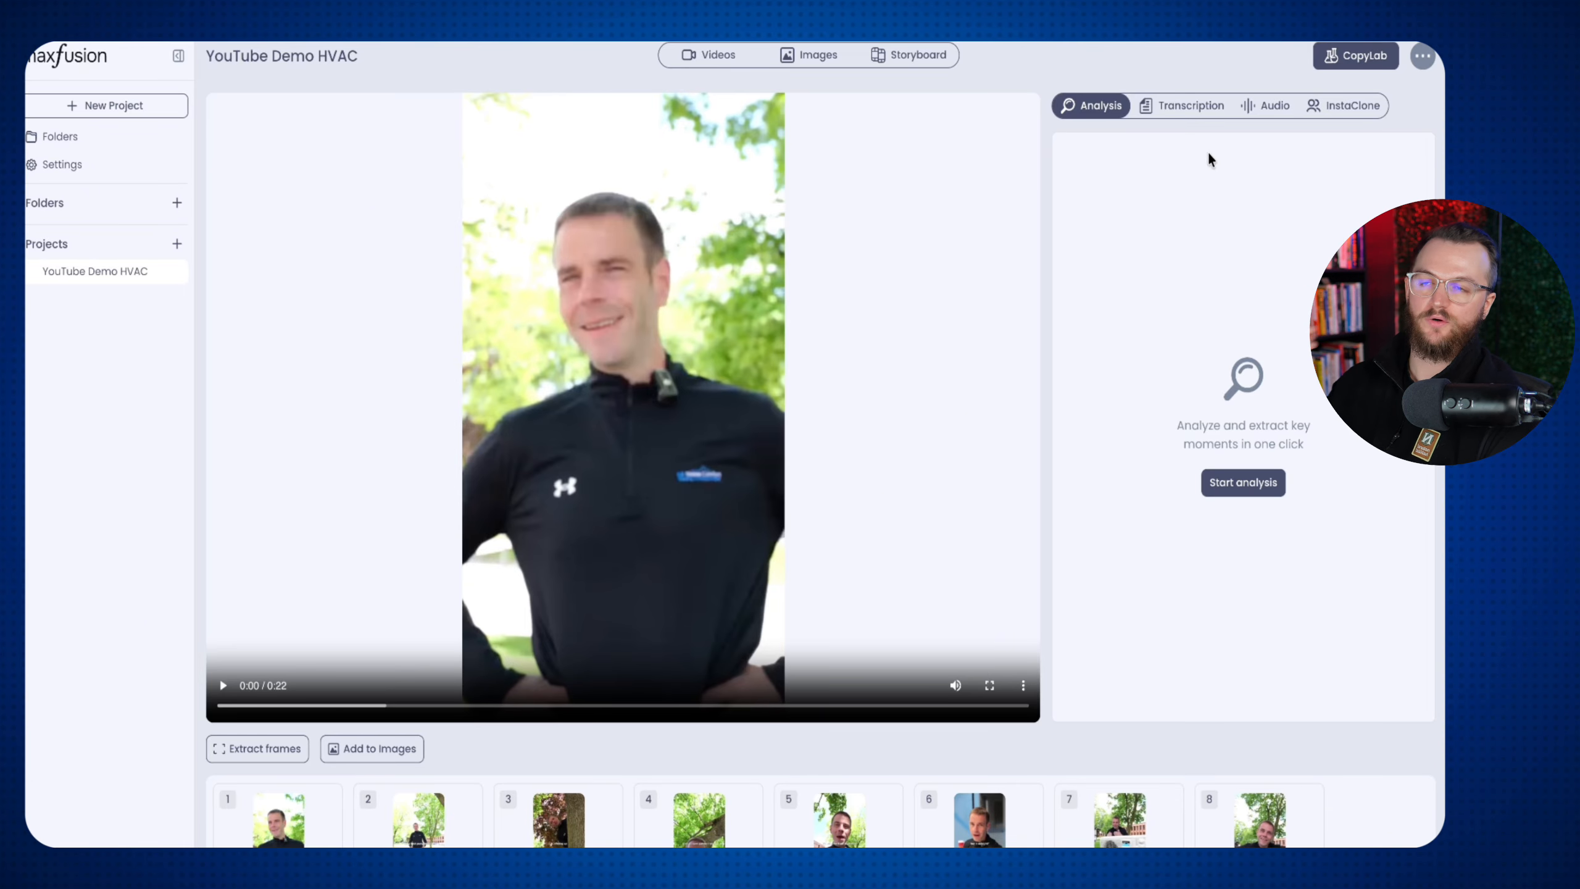
pyautogui.click(1190, 106)
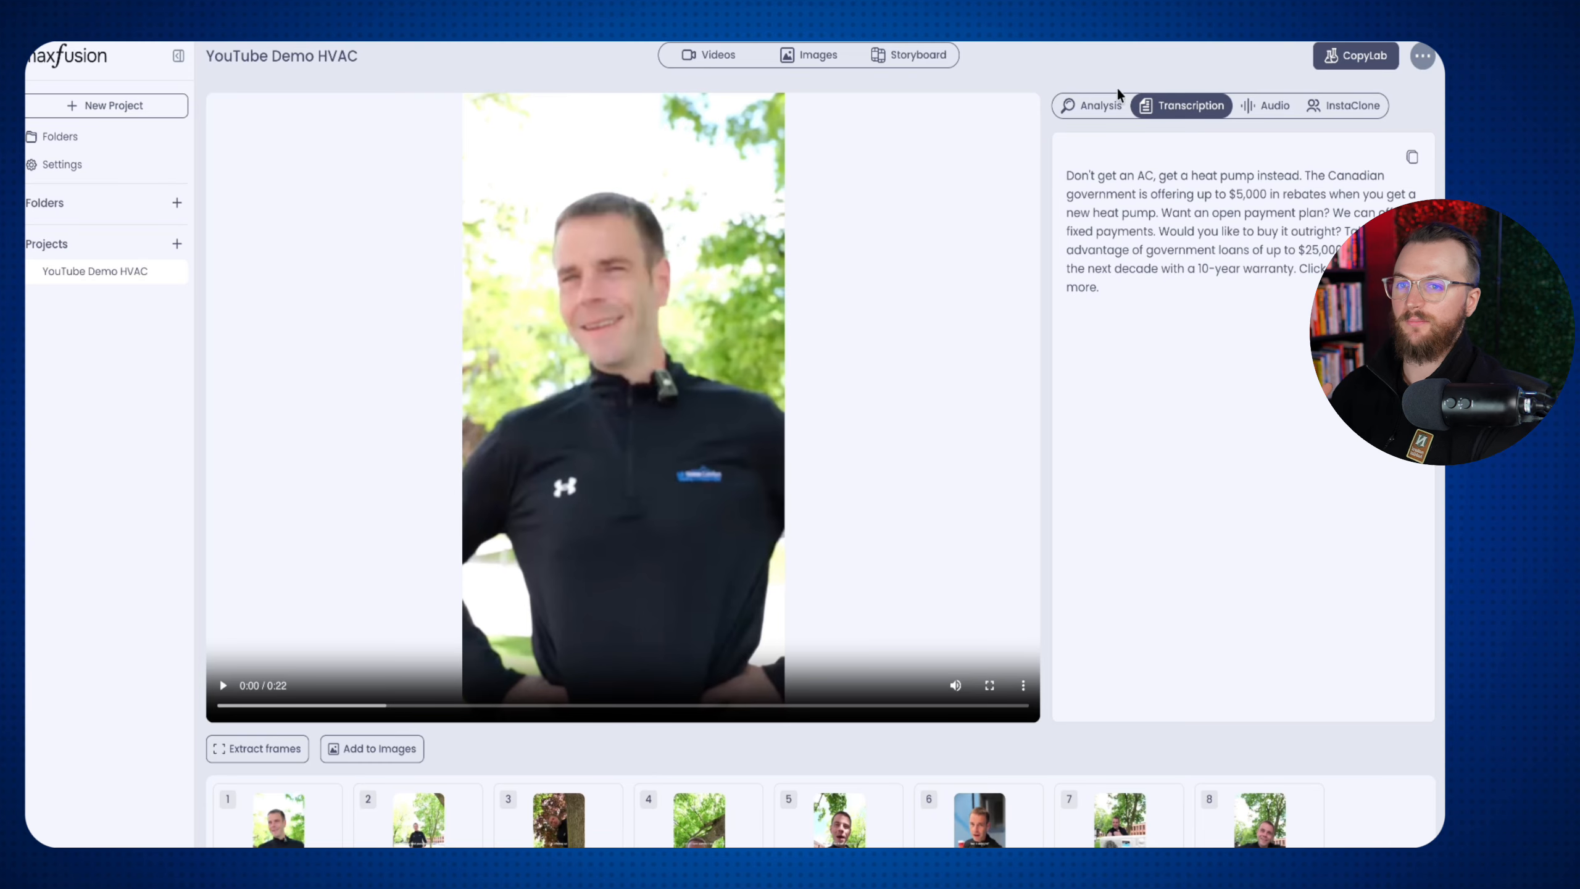
pyautogui.click(1106, 104)
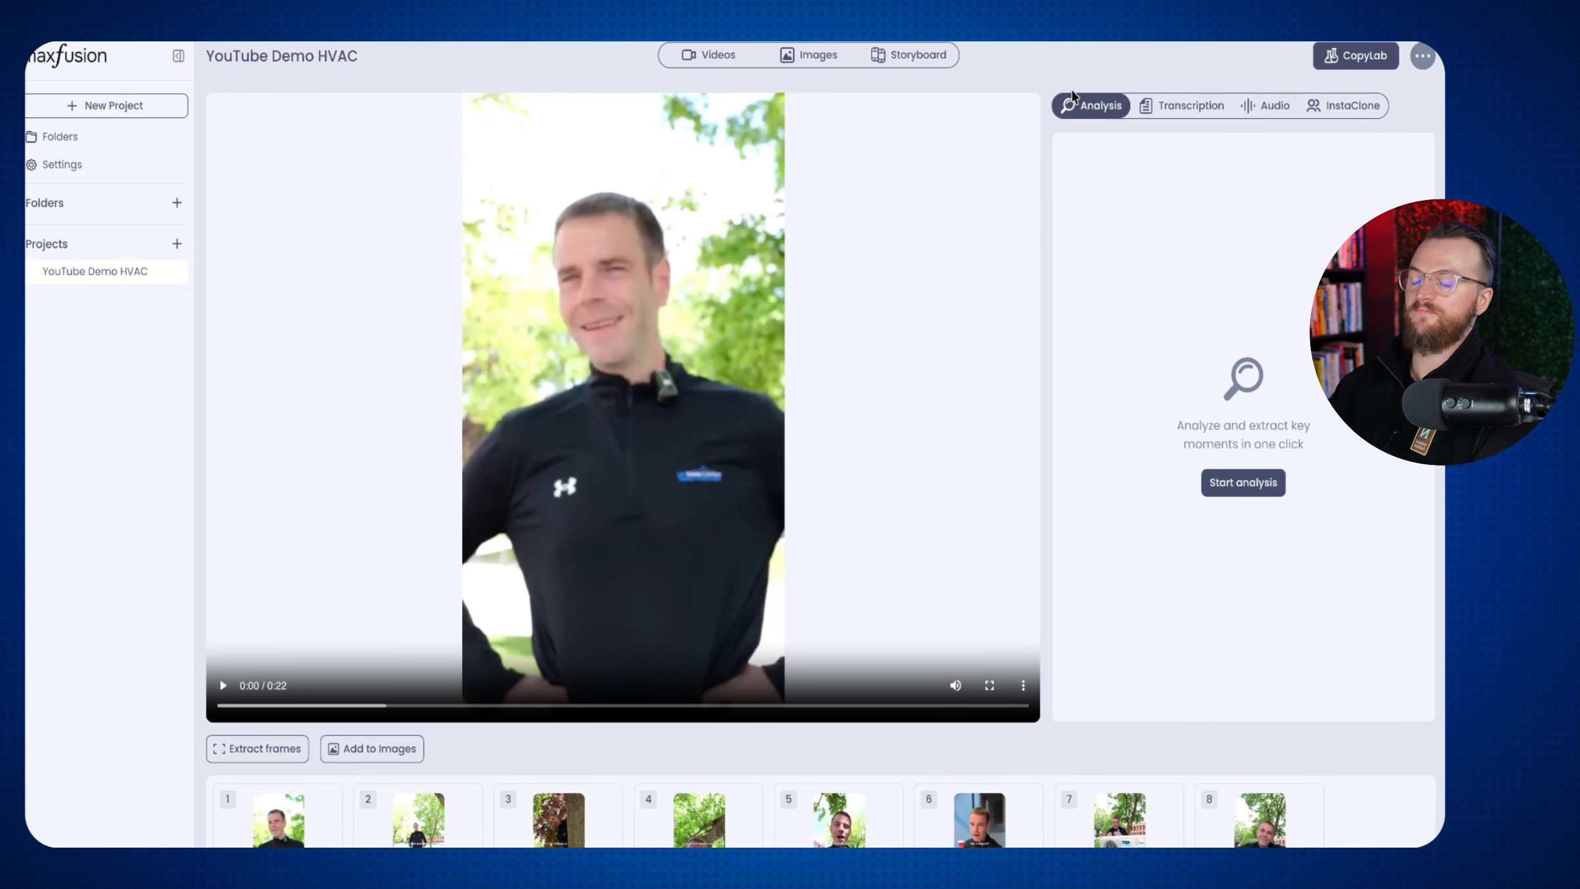
# Review the speech and prompts of the scenes in the project's storyboard
pyautogui.click(912, 64)
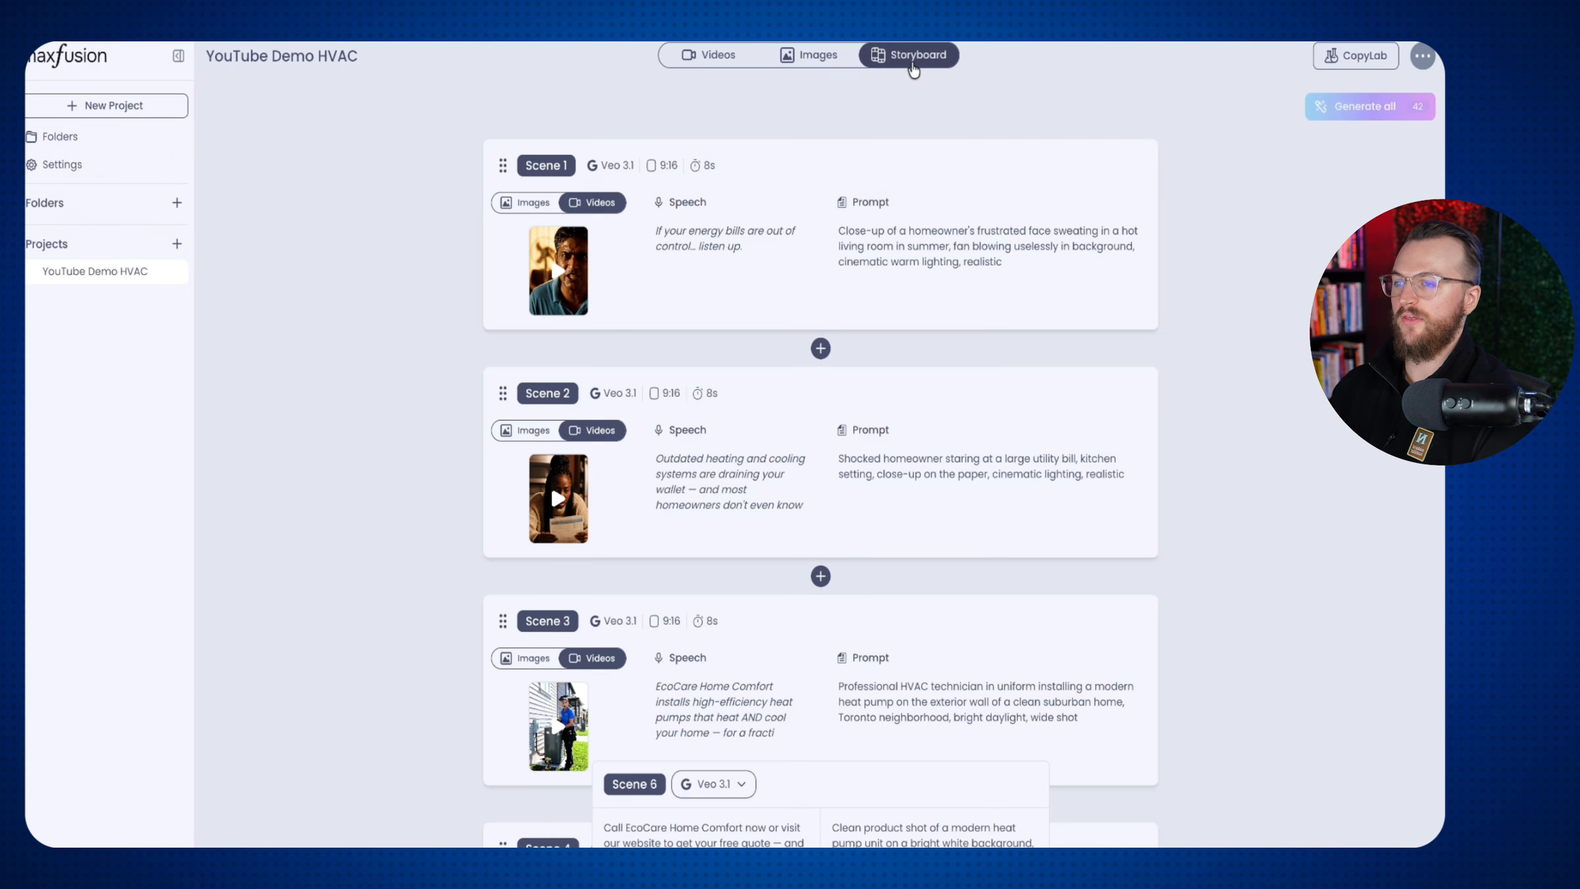
pyautogui.scroll(-3, 883, 418)
pyautogui.scroll(-7, 882, 412)
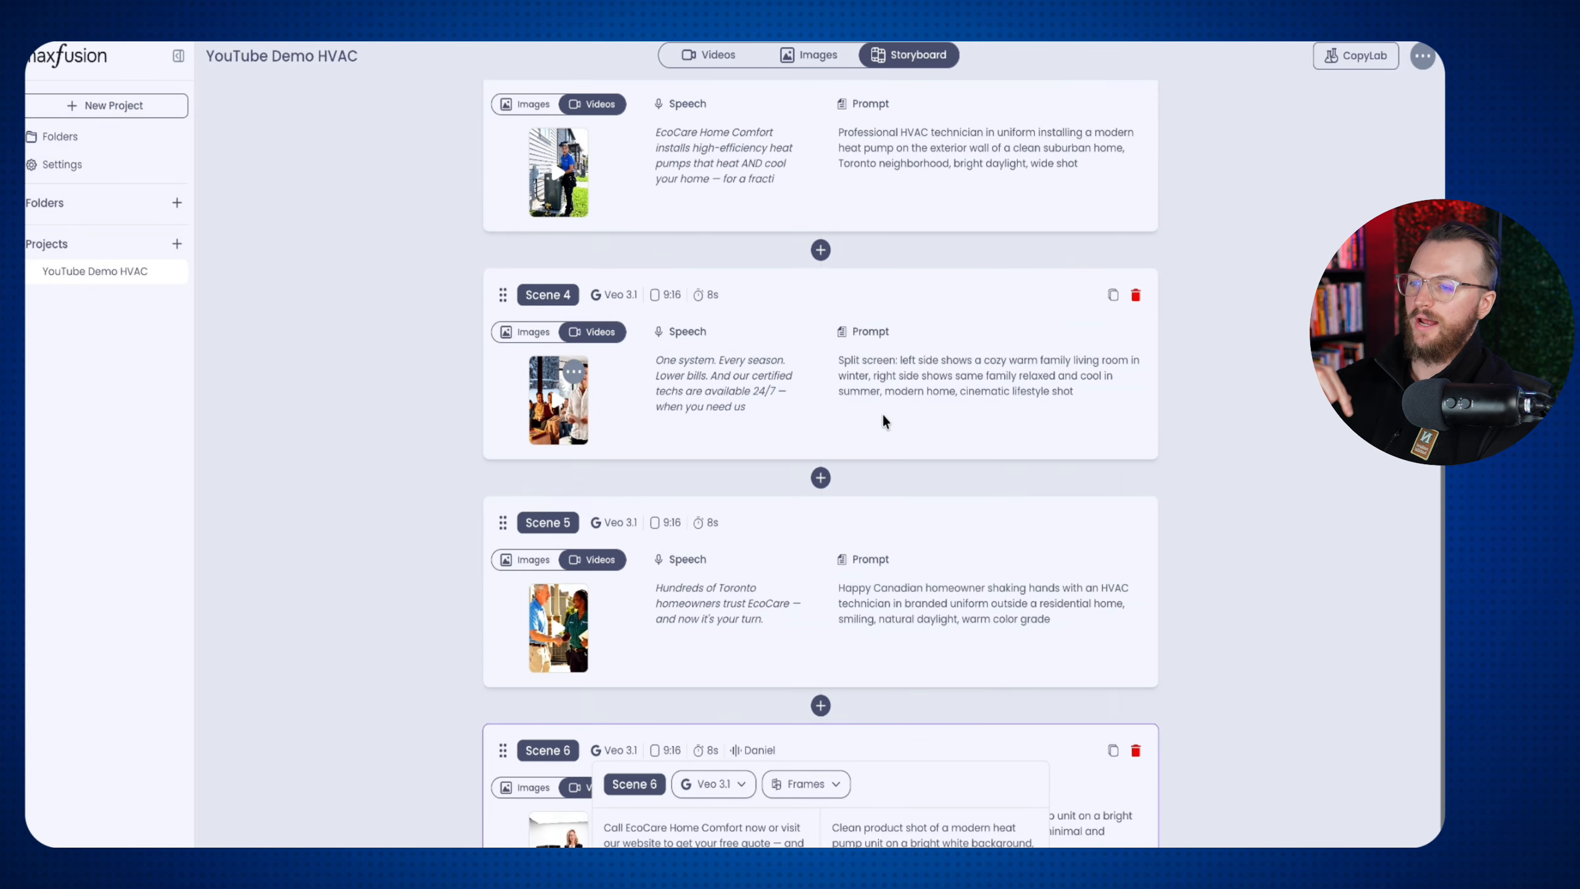
pyautogui.scroll(12, 882, 413)
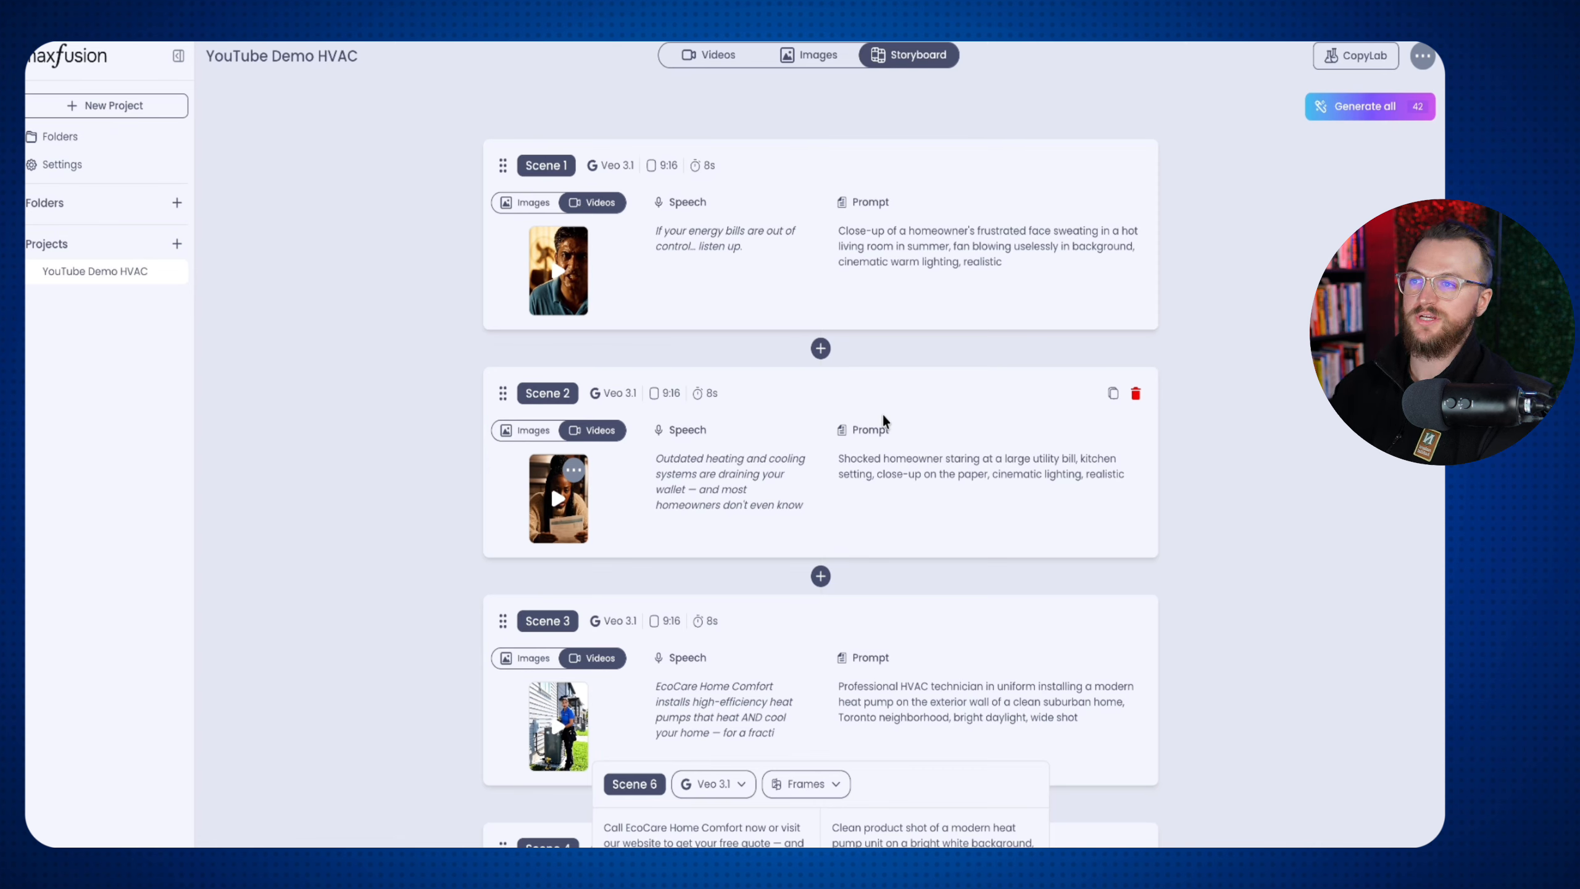
# Browse the project's images and inspect the prompt of the man standing behind the outdoor HVAC unit
pyautogui.click(826, 60)
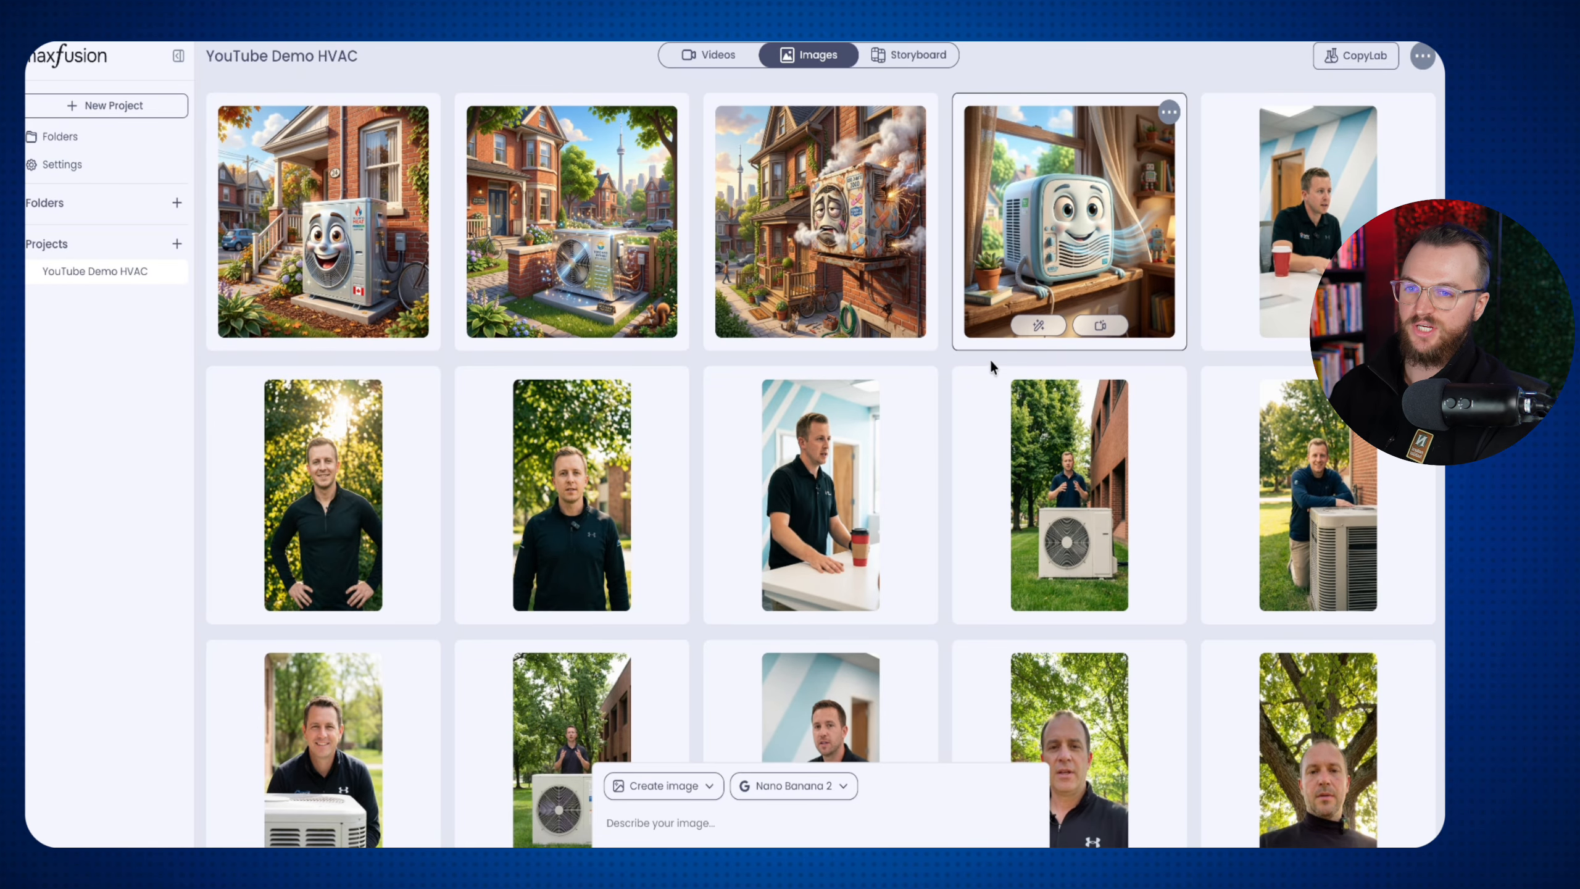
pyautogui.scroll(-7, 990, 386)
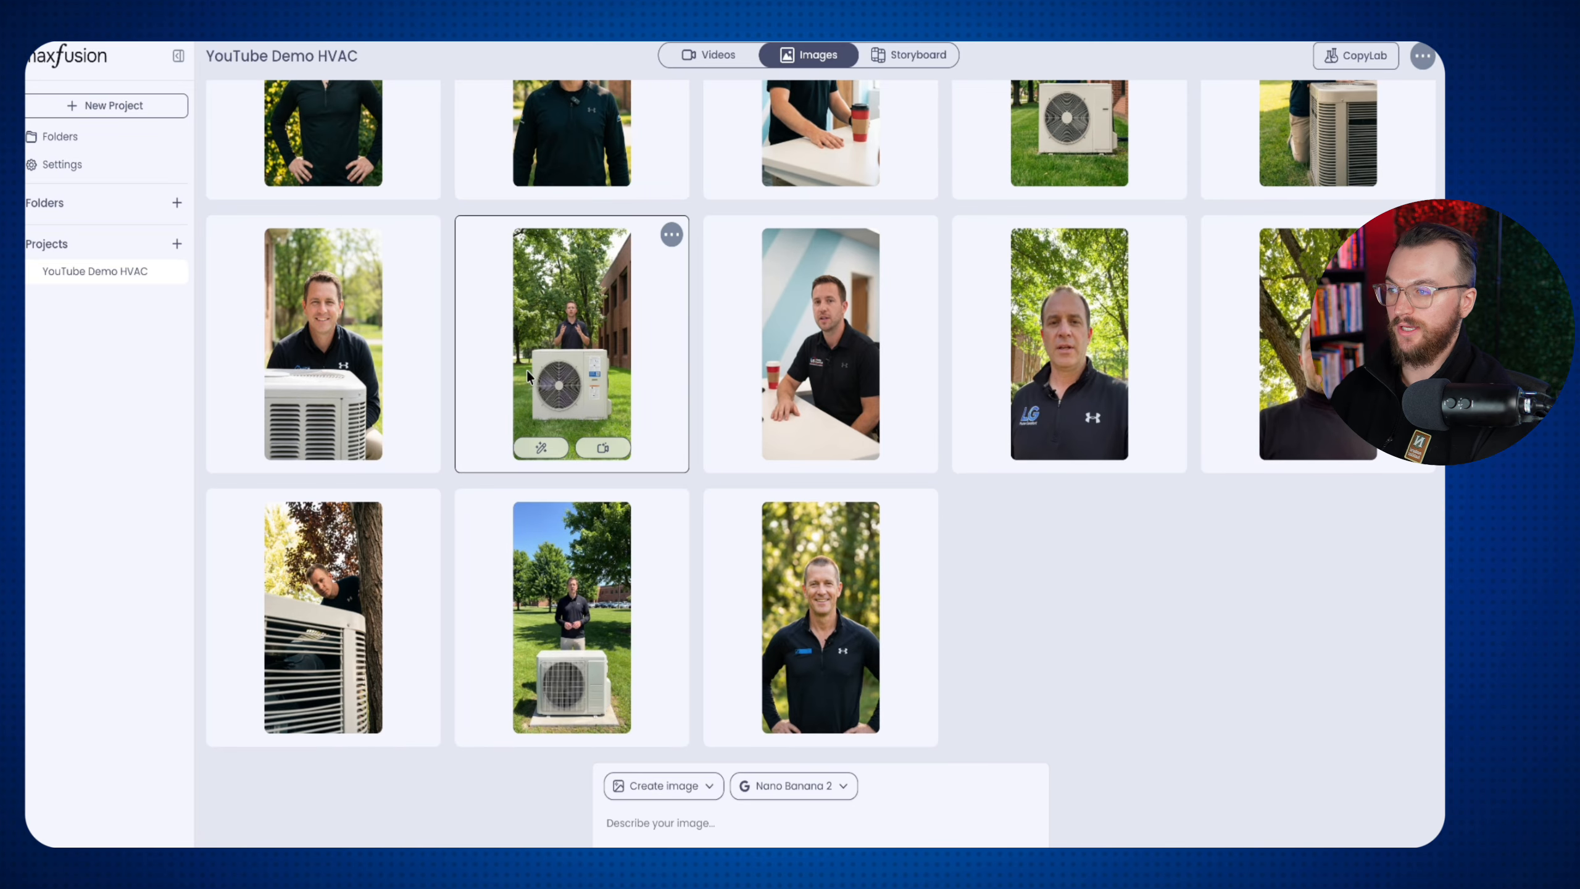
pyautogui.scroll(3, 525, 380)
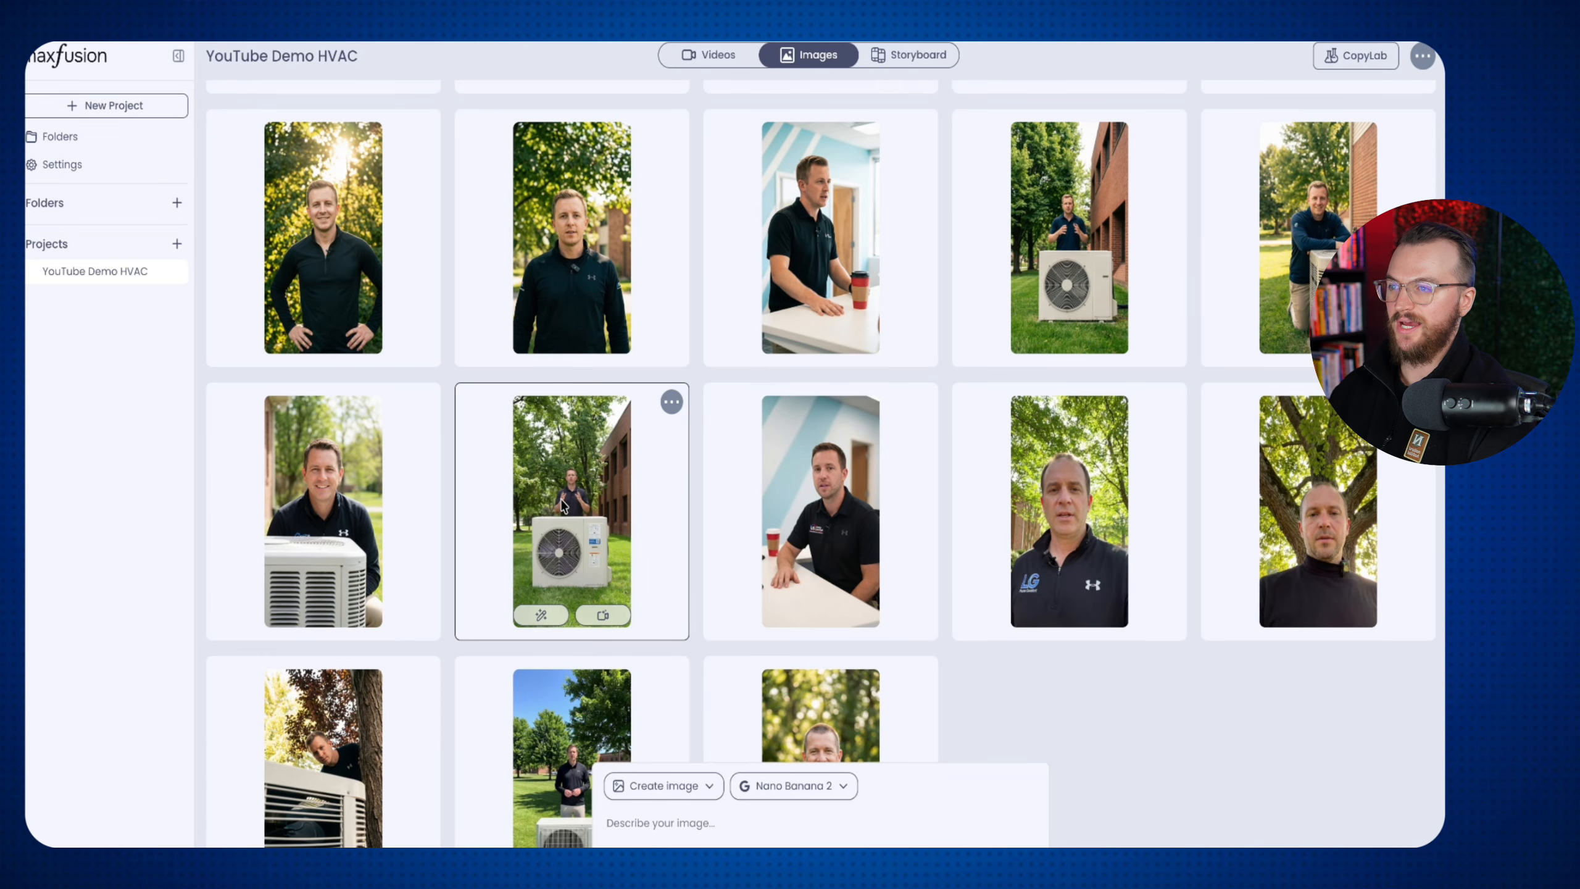
pyautogui.click(584, 494)
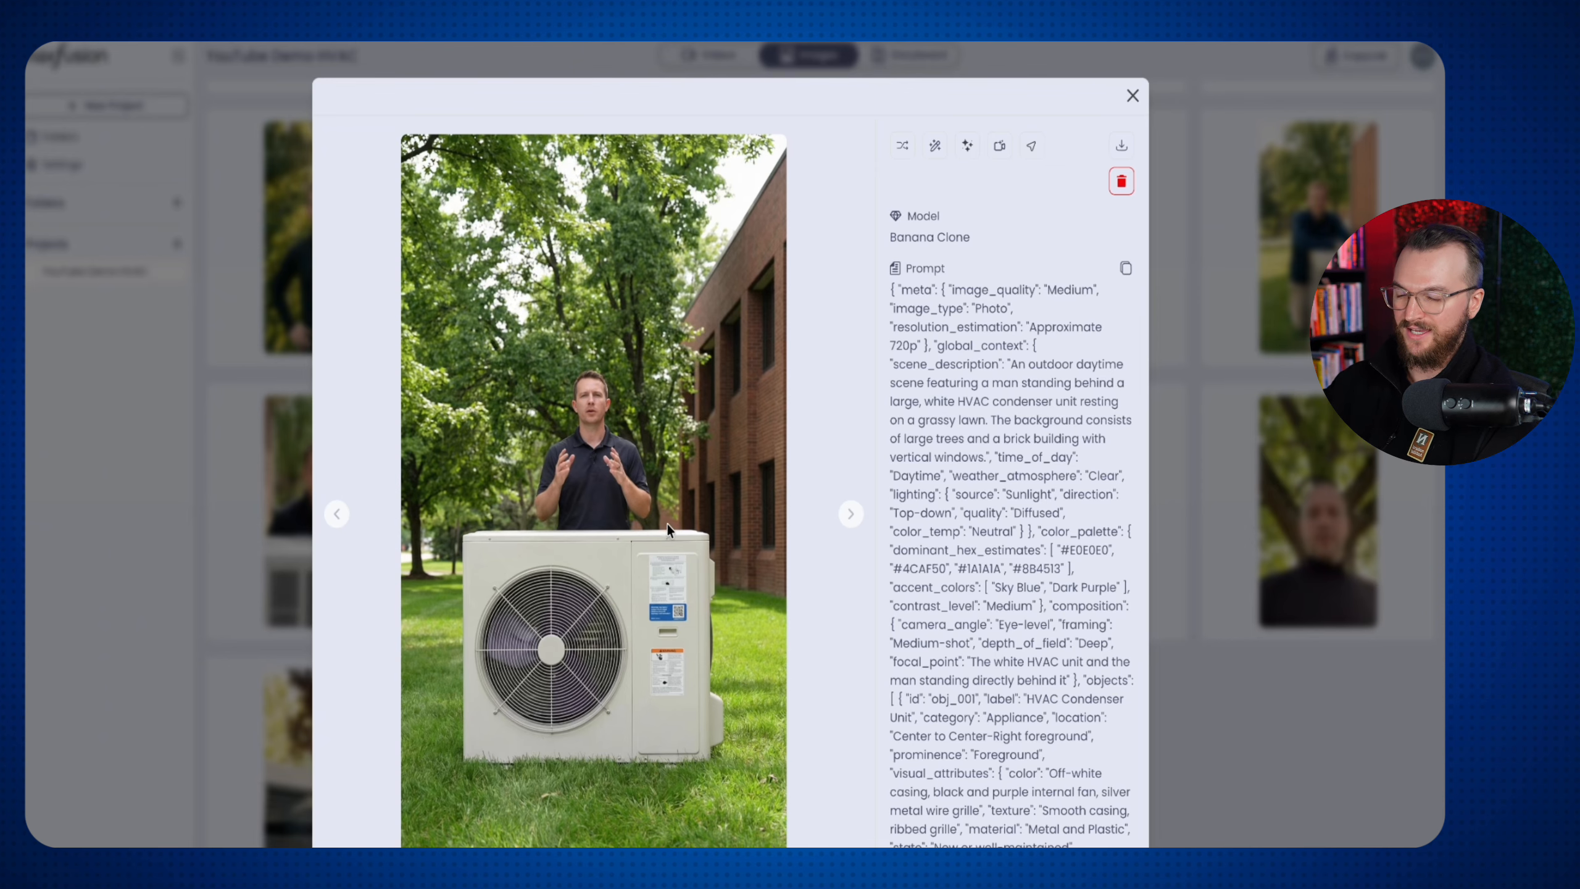
pyautogui.click(1236, 656)
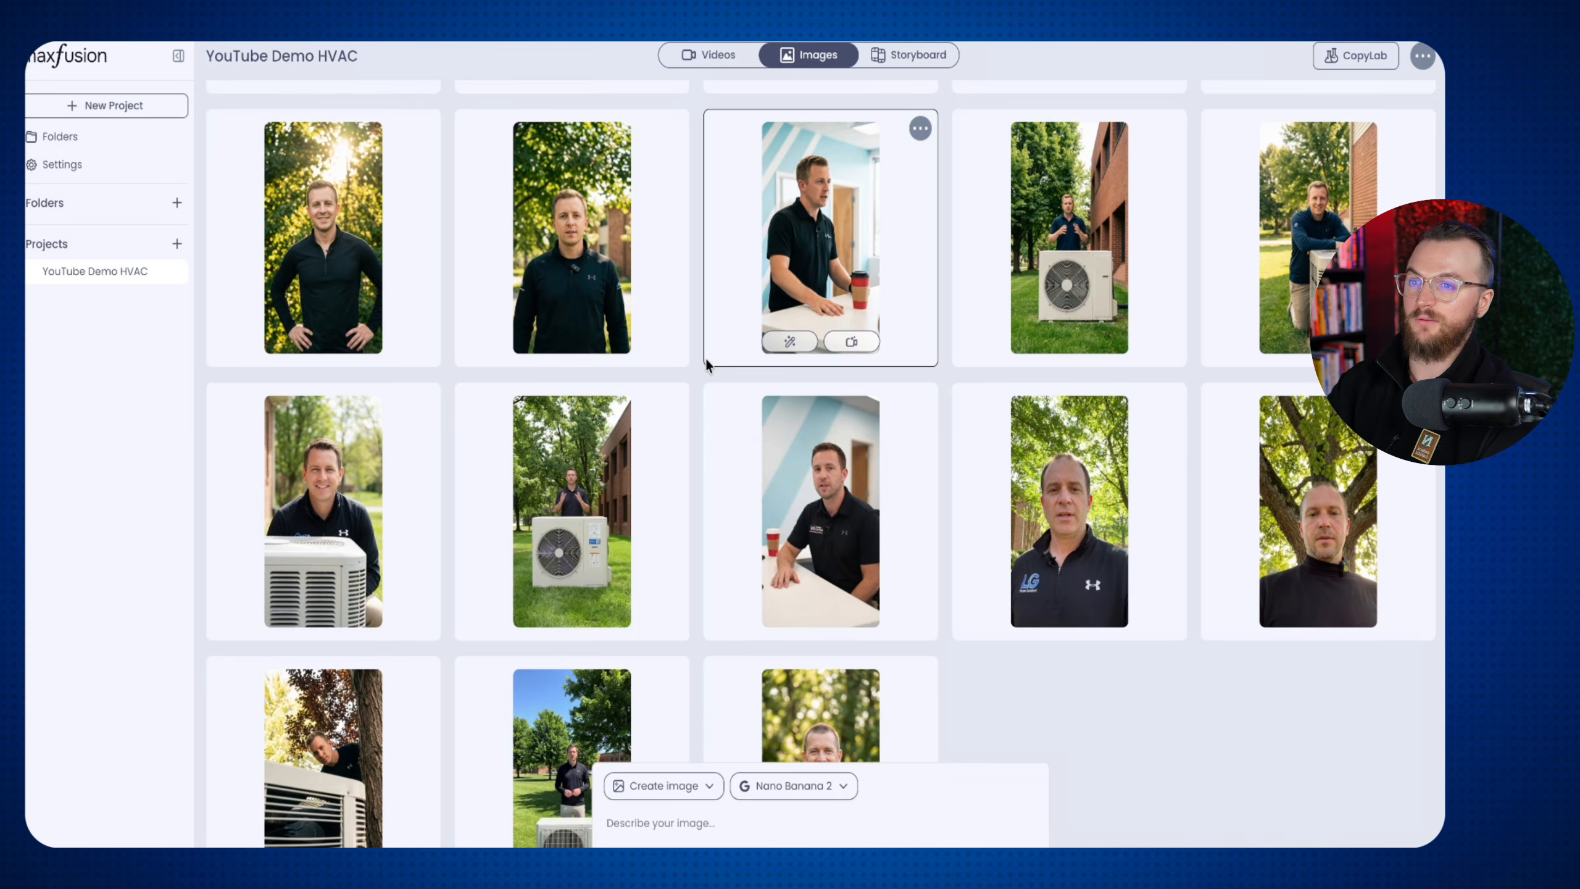
# Inspect the prompt behind the Pixar-style image of the broken-down, steaming AC unit
pyautogui.scroll(3, 803, 436)
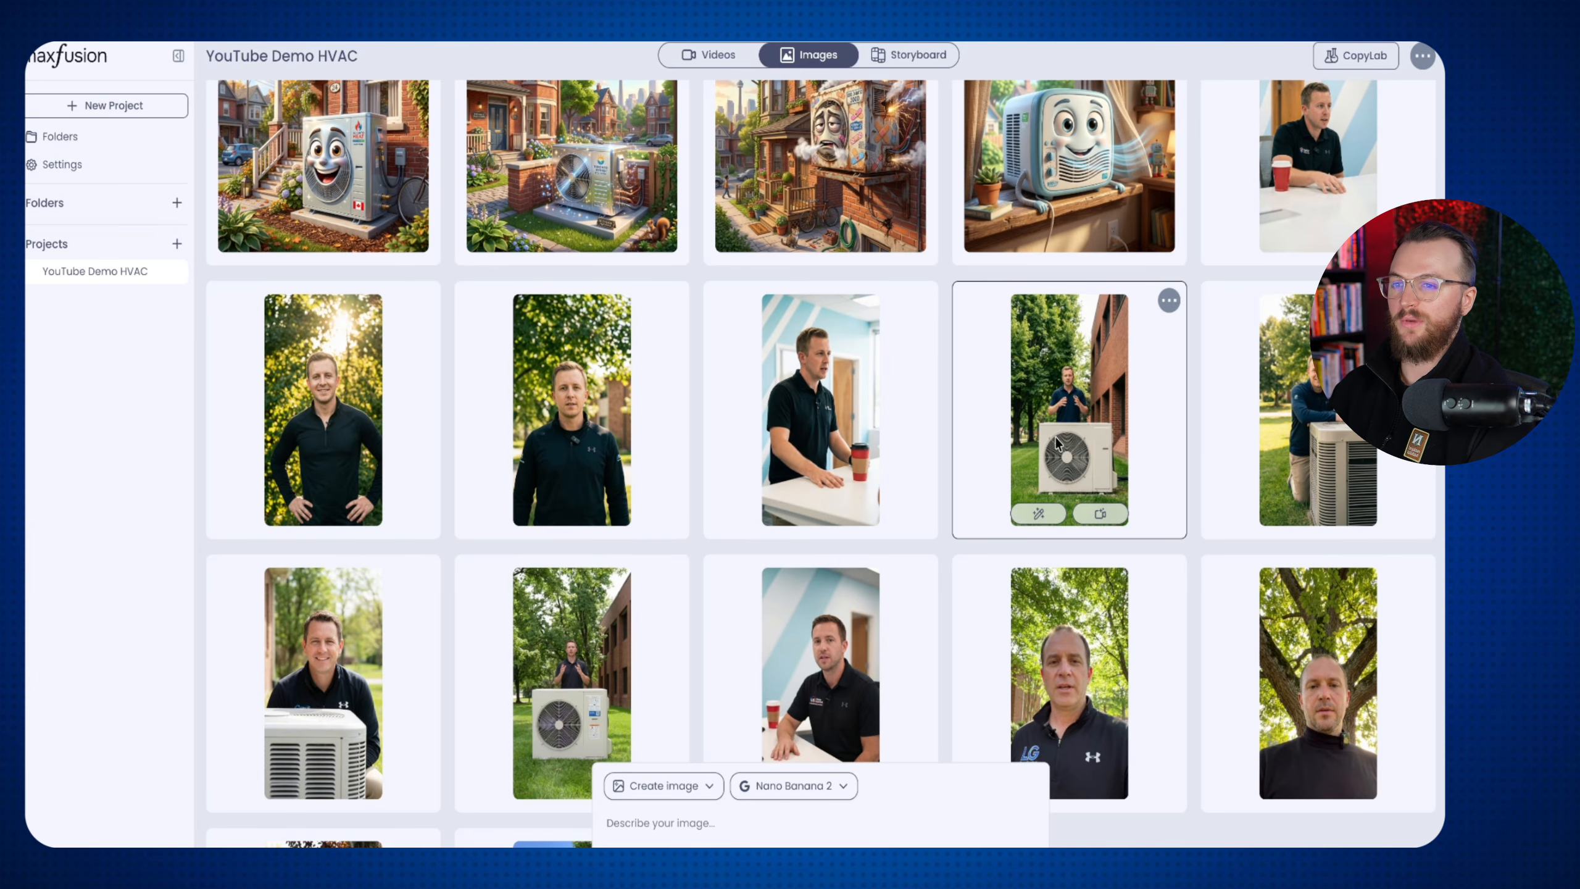
pyautogui.scroll(1, 907, 287)
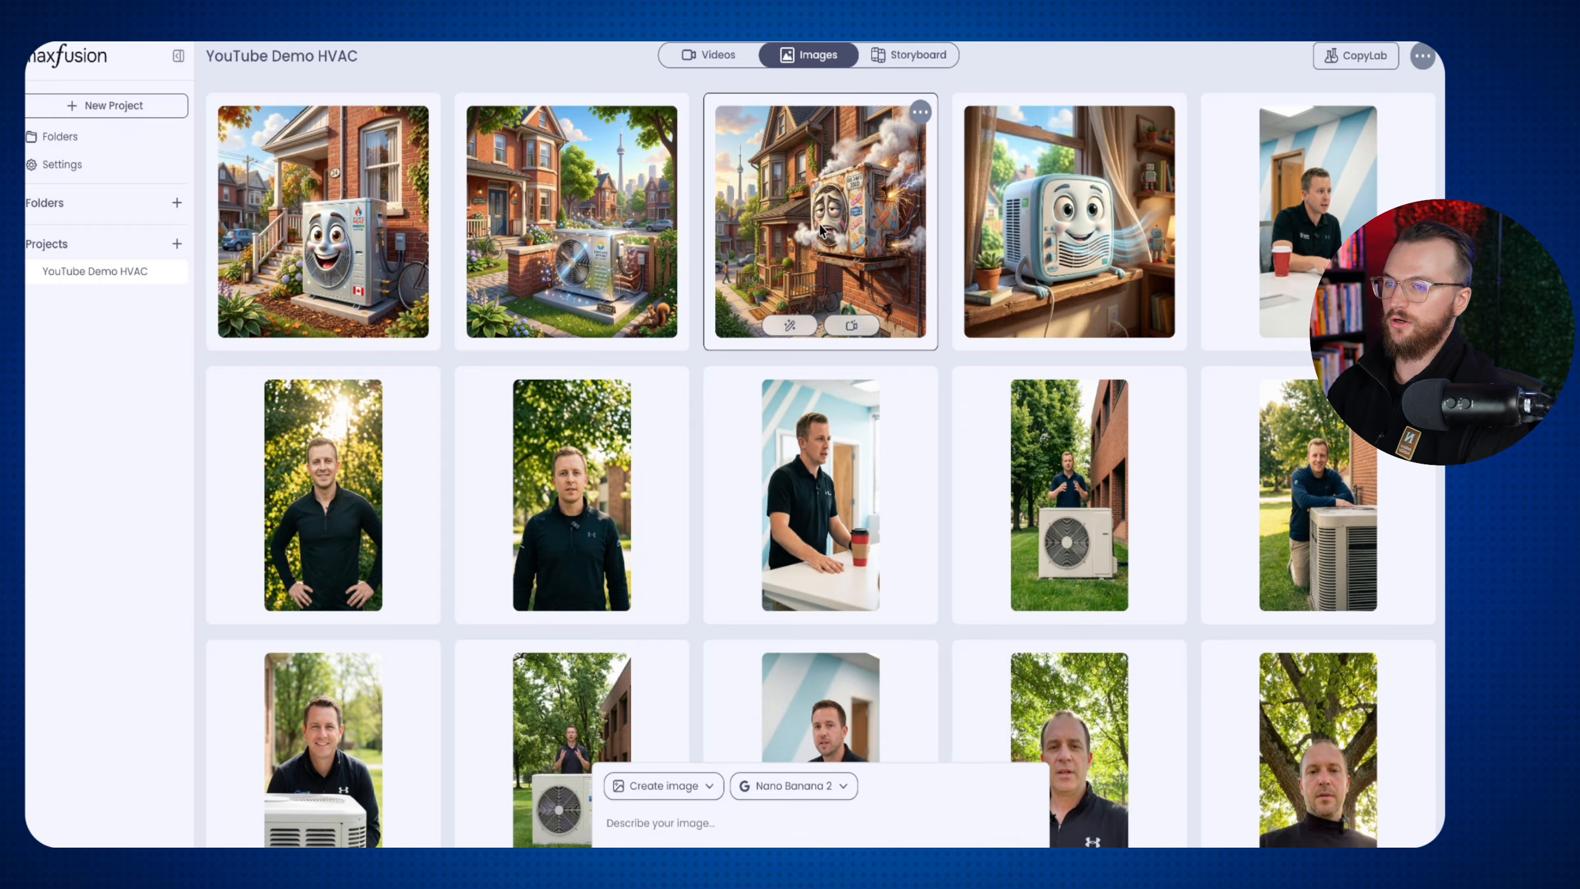
pyautogui.click(822, 230)
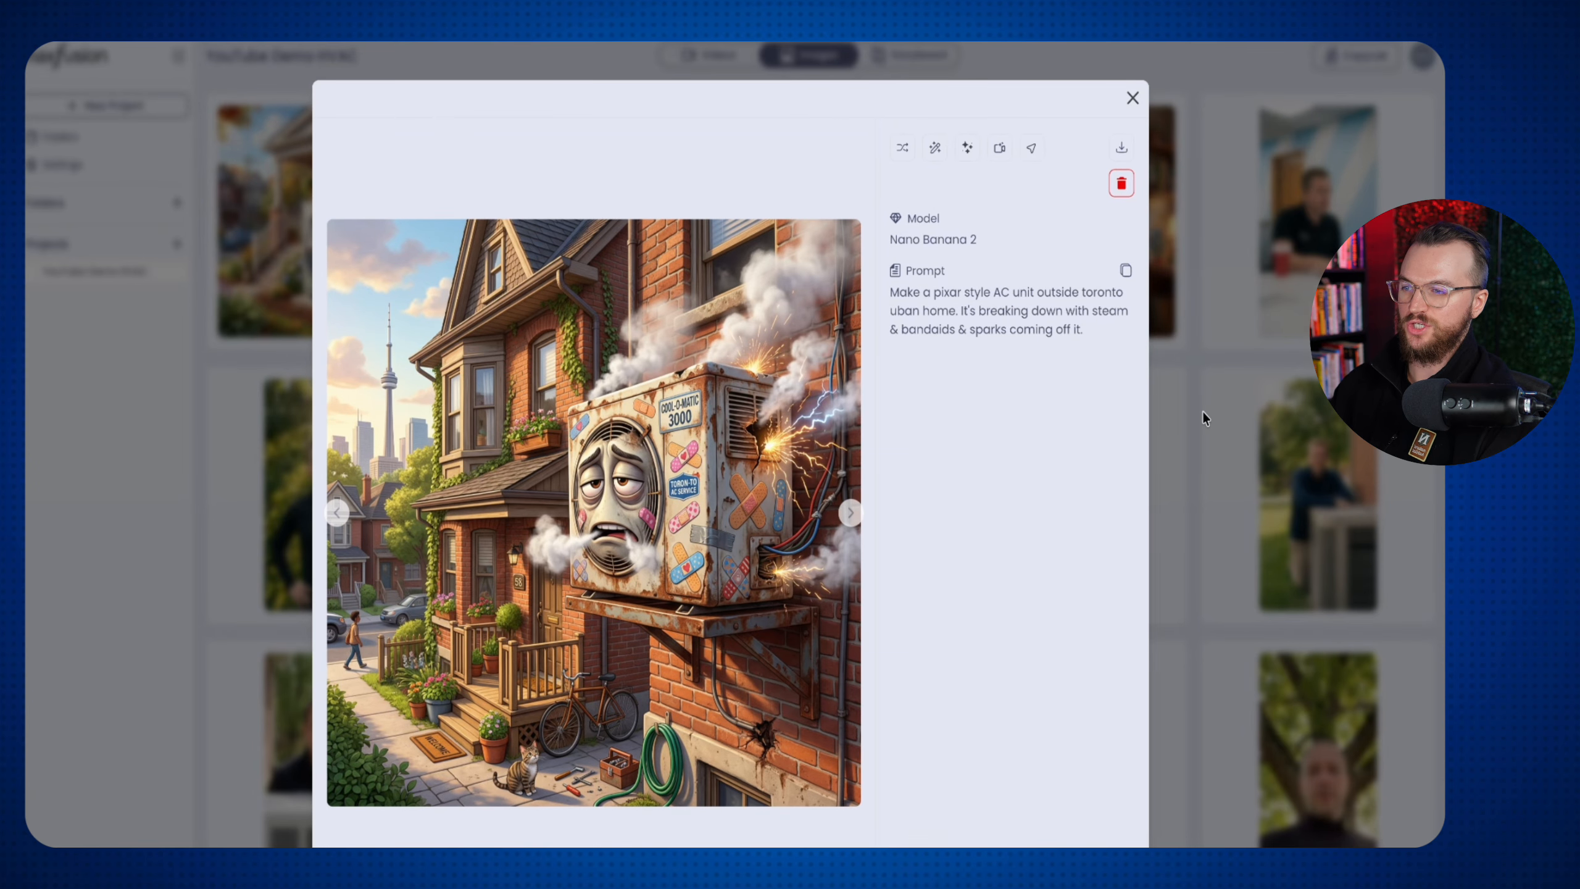
pyautogui.click(1238, 431)
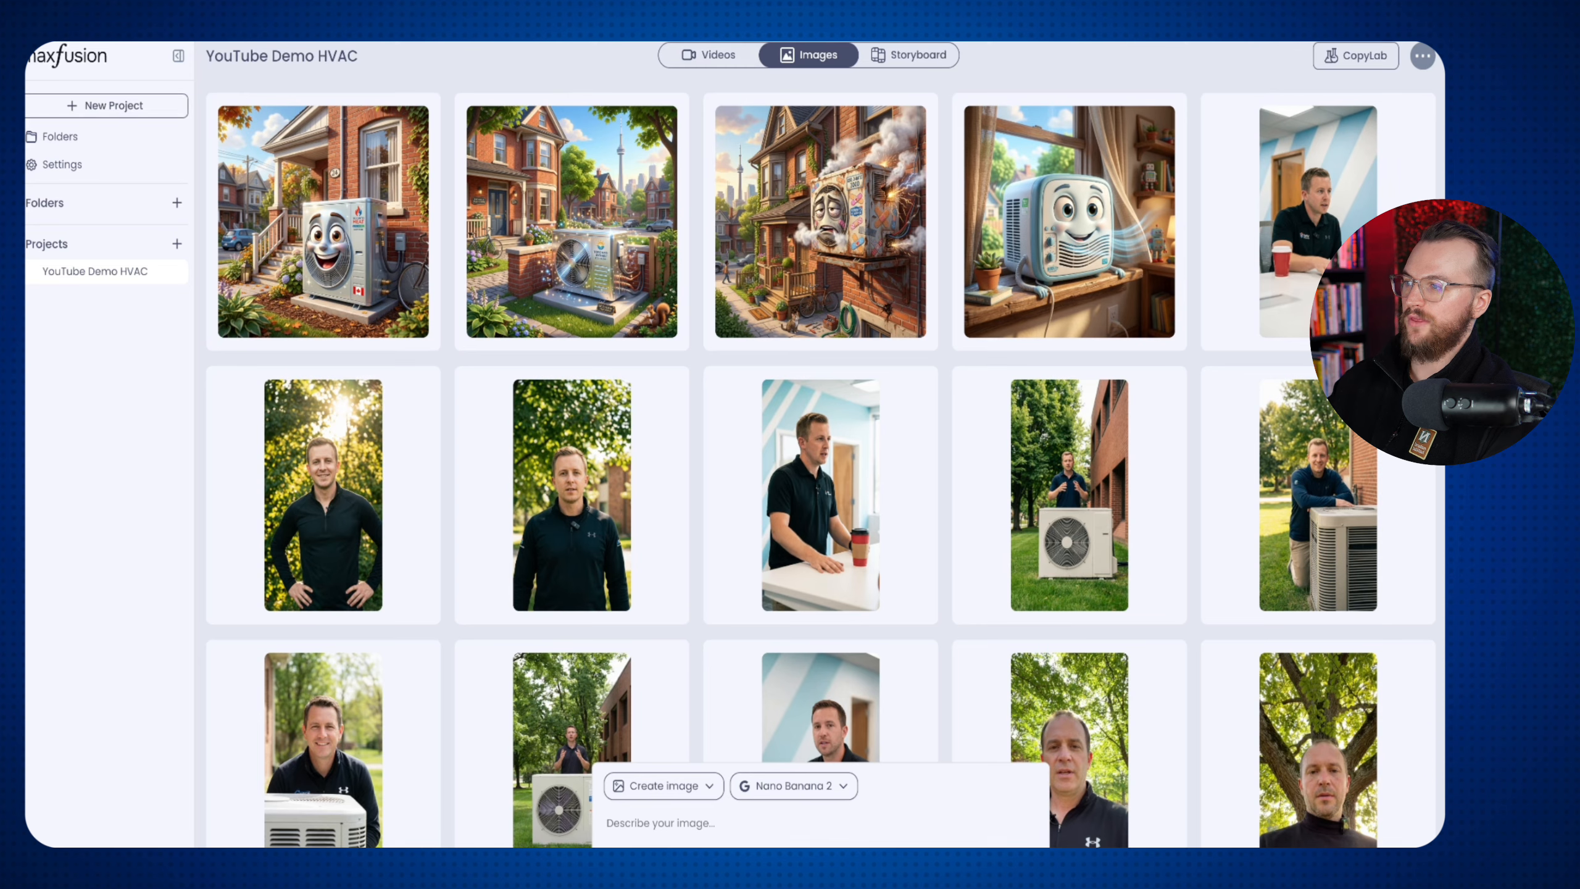
pyautogui.click(905, 277)
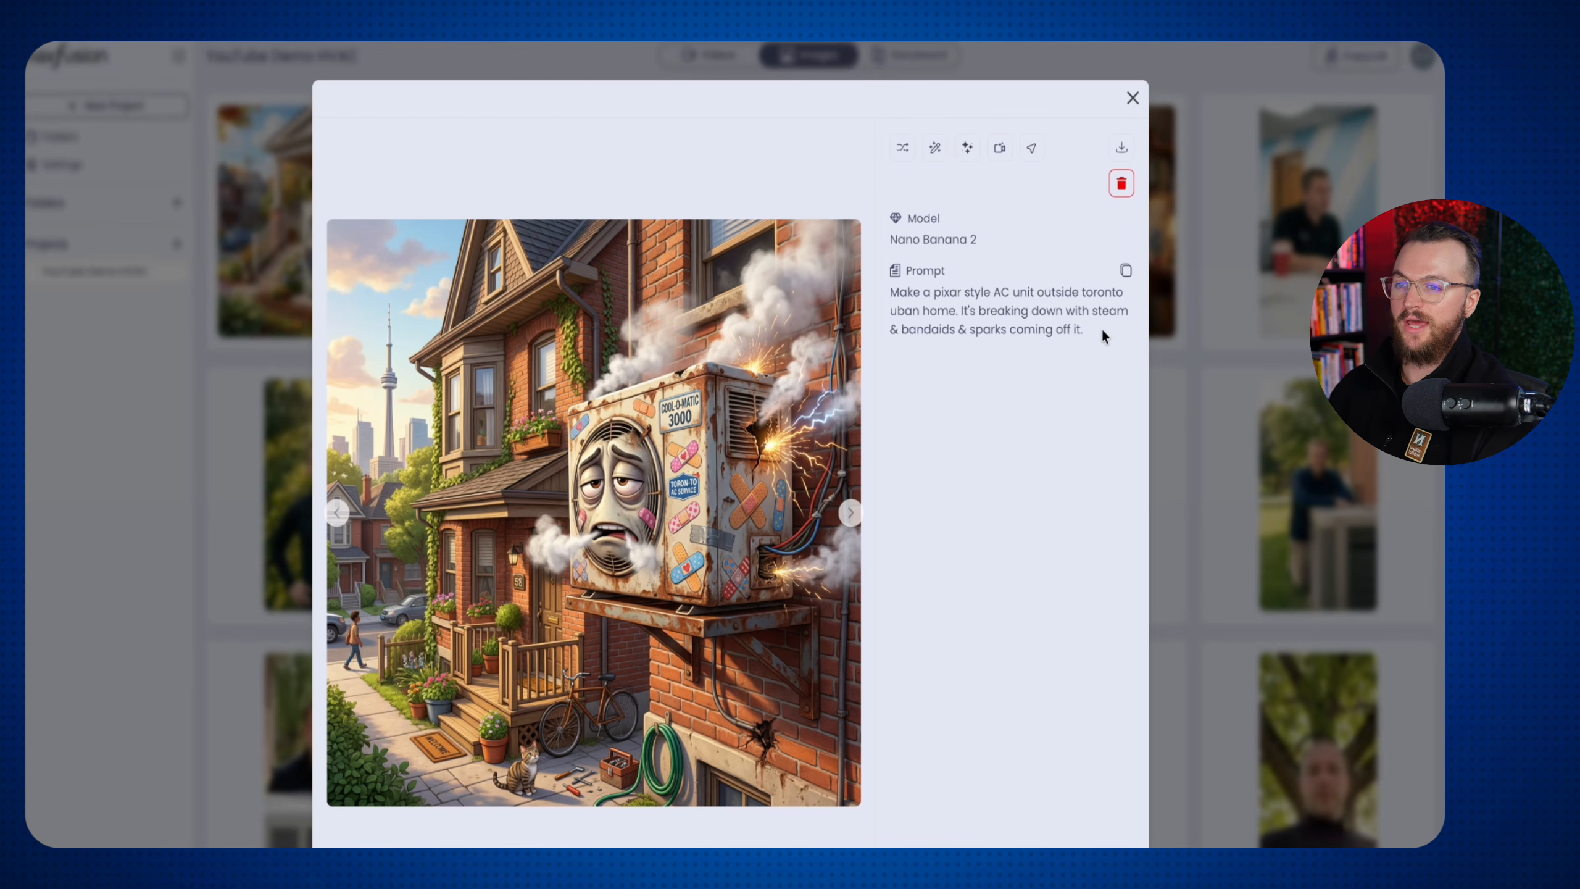
pyautogui.moveTo(1104, 337); pyautogui.dragTo(869, 307)
pyautogui.click(896, 304)
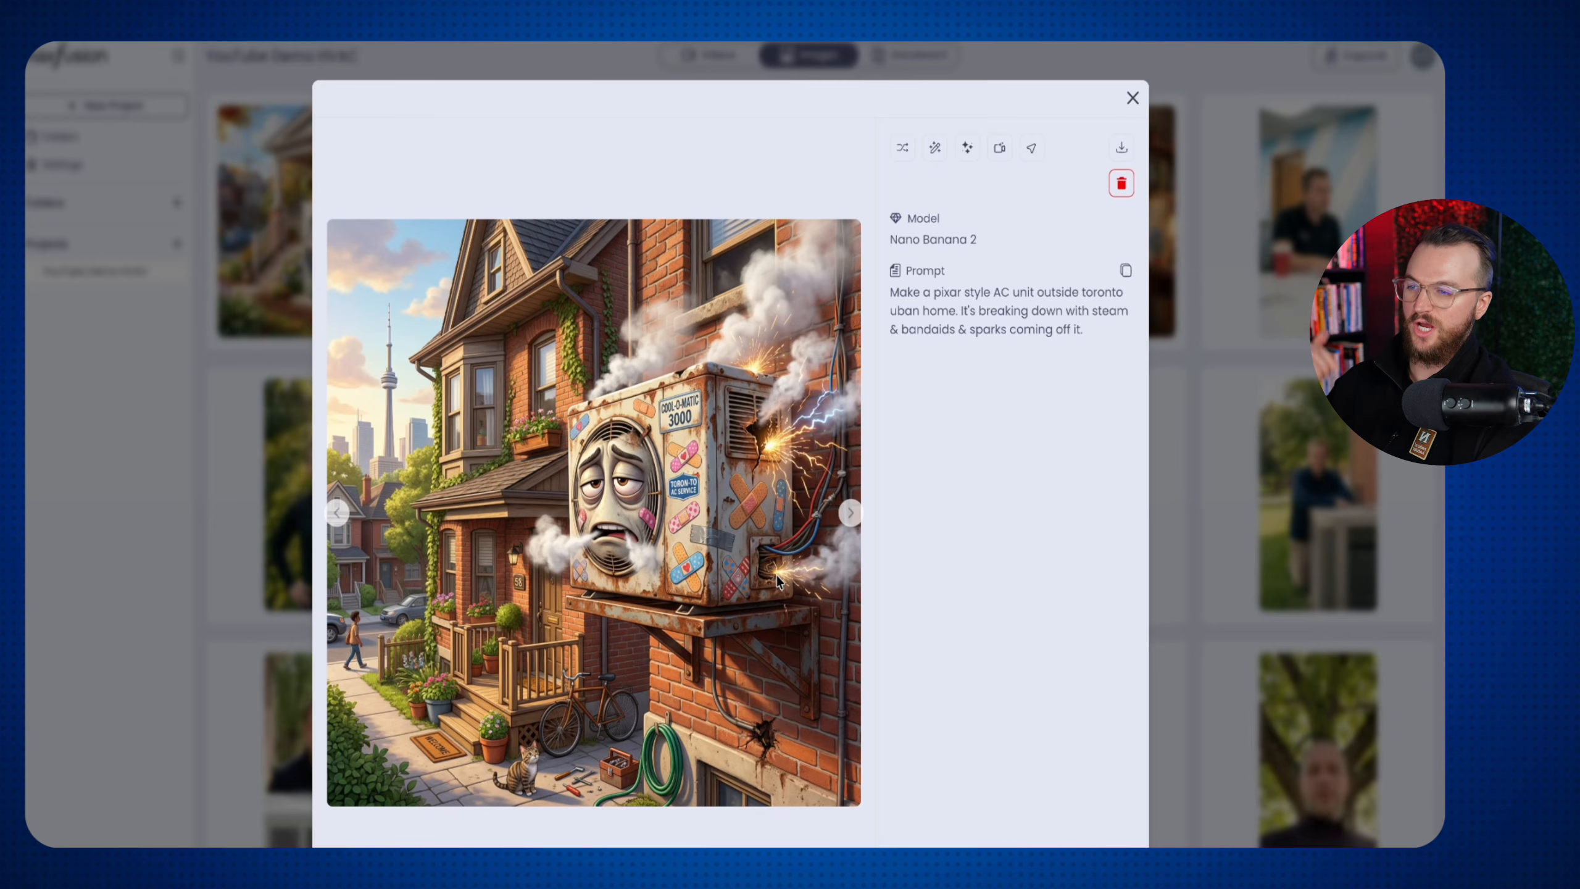
pyautogui.click(1184, 518)
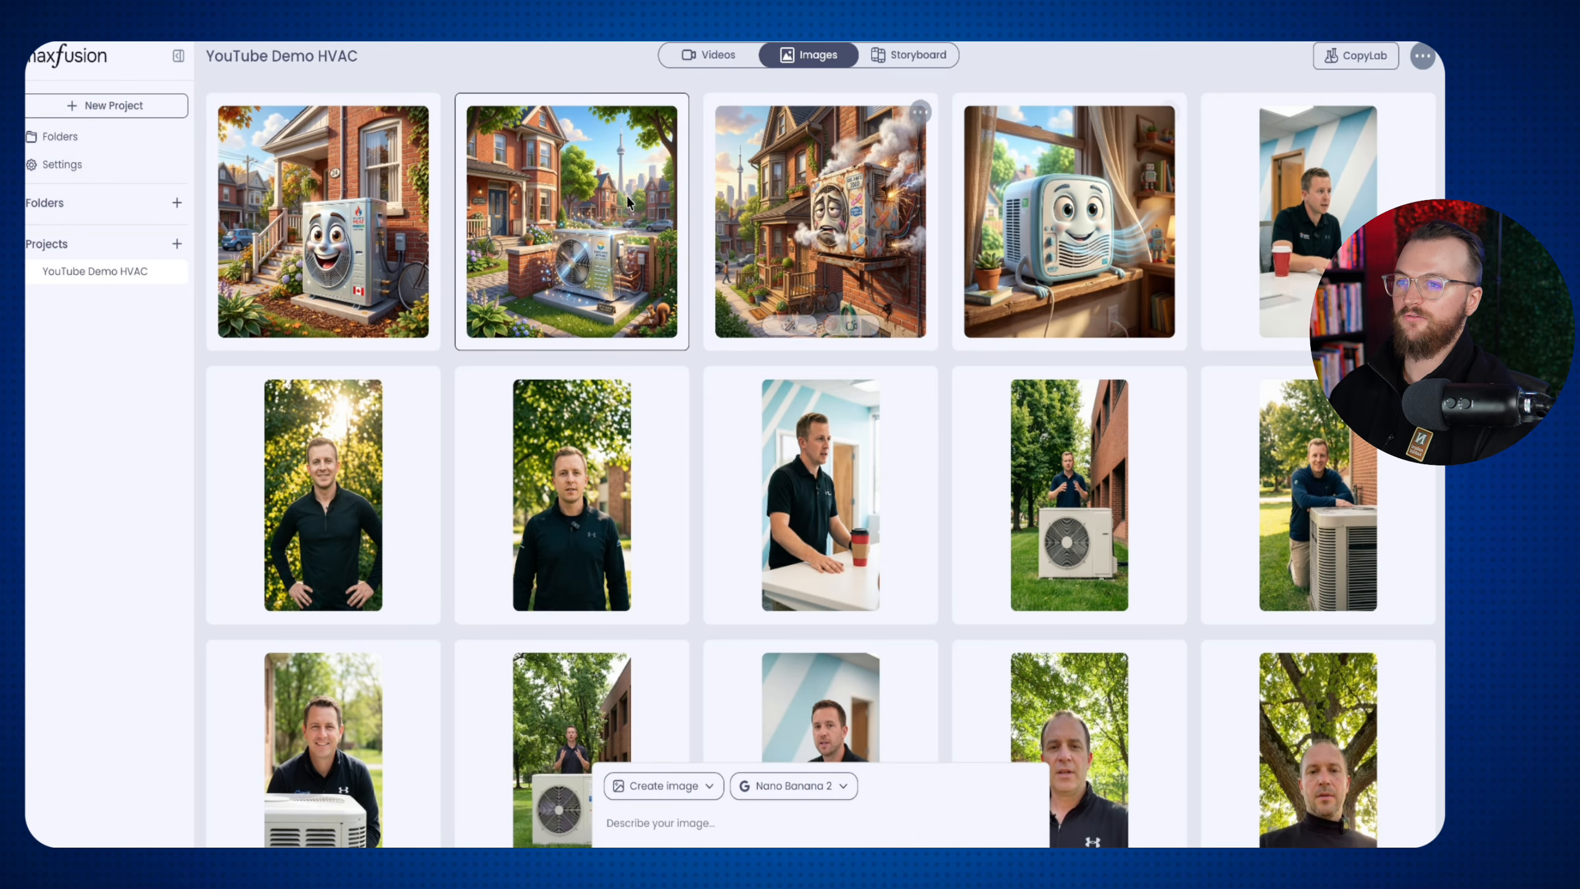
# Inspect the prompt behind the Pixar-style image of the smiling new heat pump
pyautogui.click(381, 246)
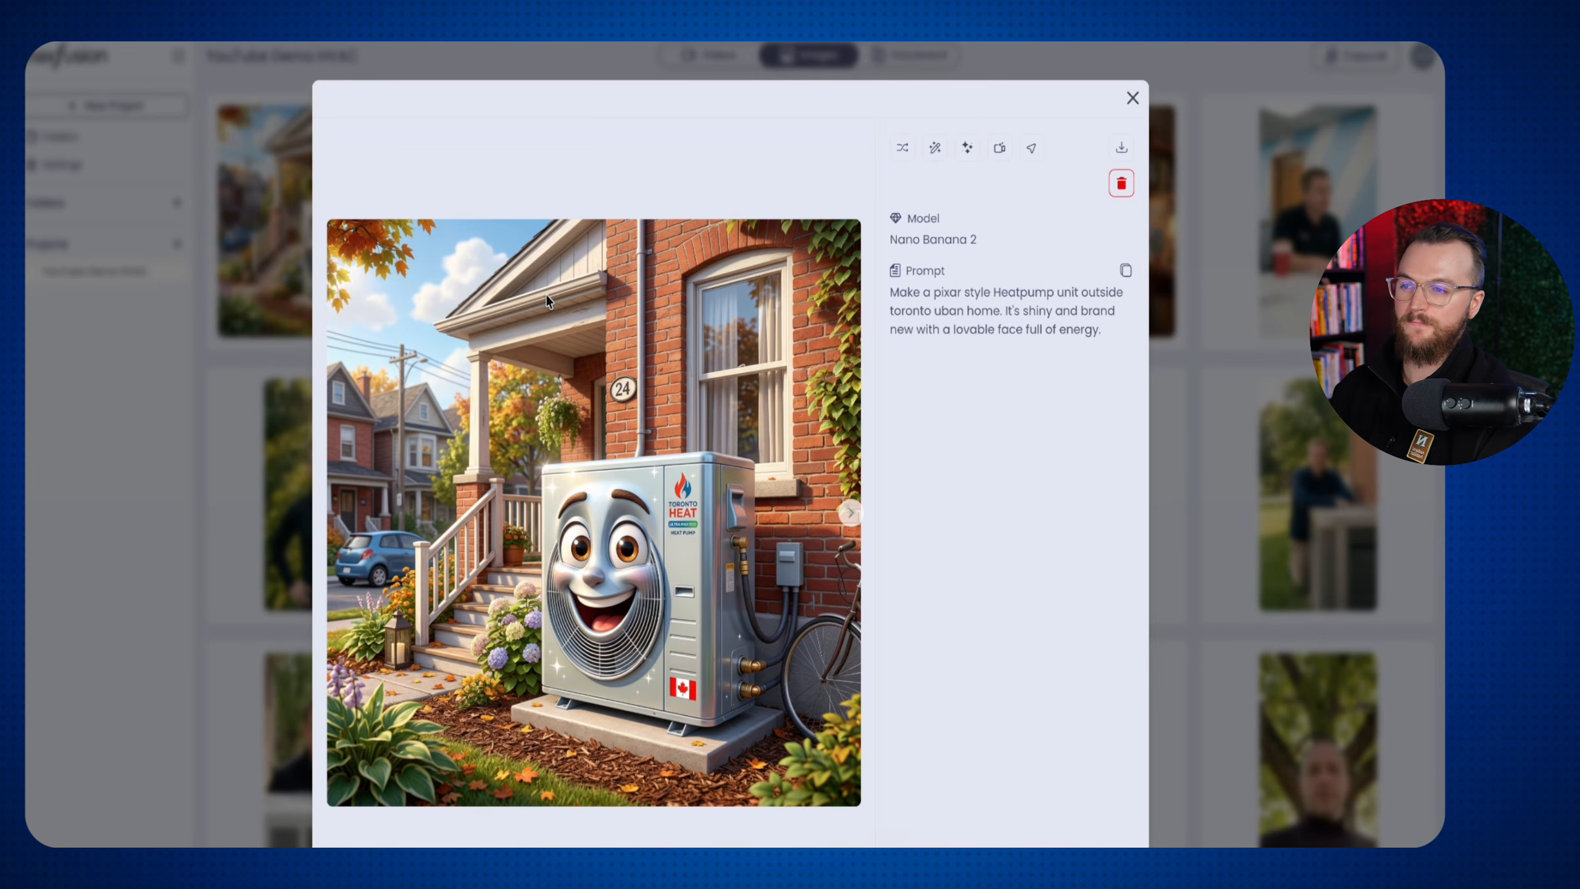
pyautogui.moveTo(989, 246); pyautogui.dragTo(1108, 337)
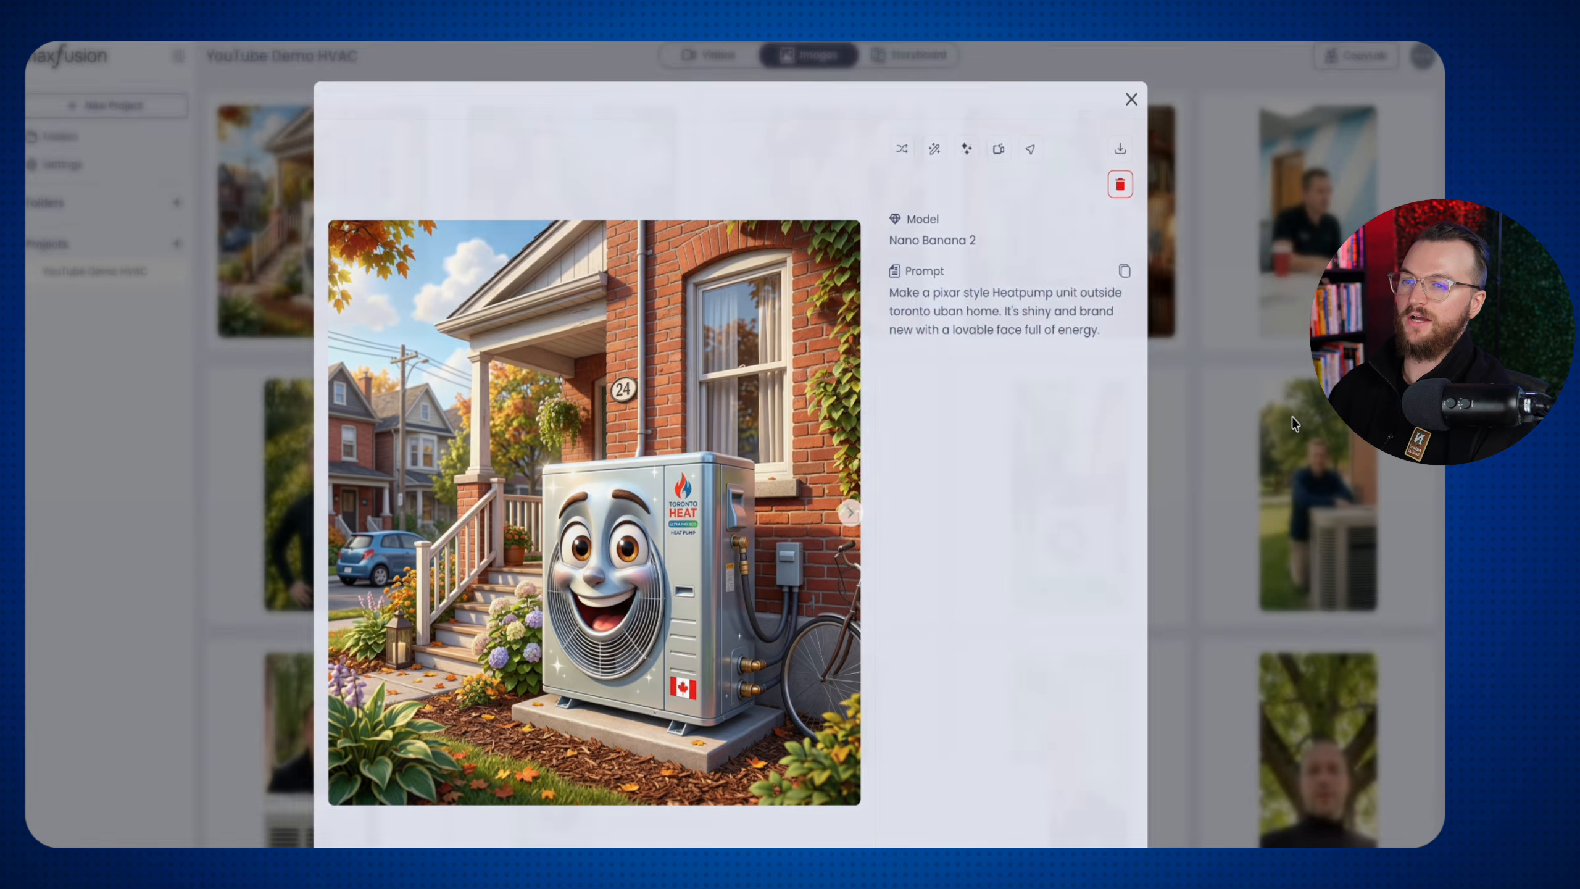
pyautogui.press('Escape')
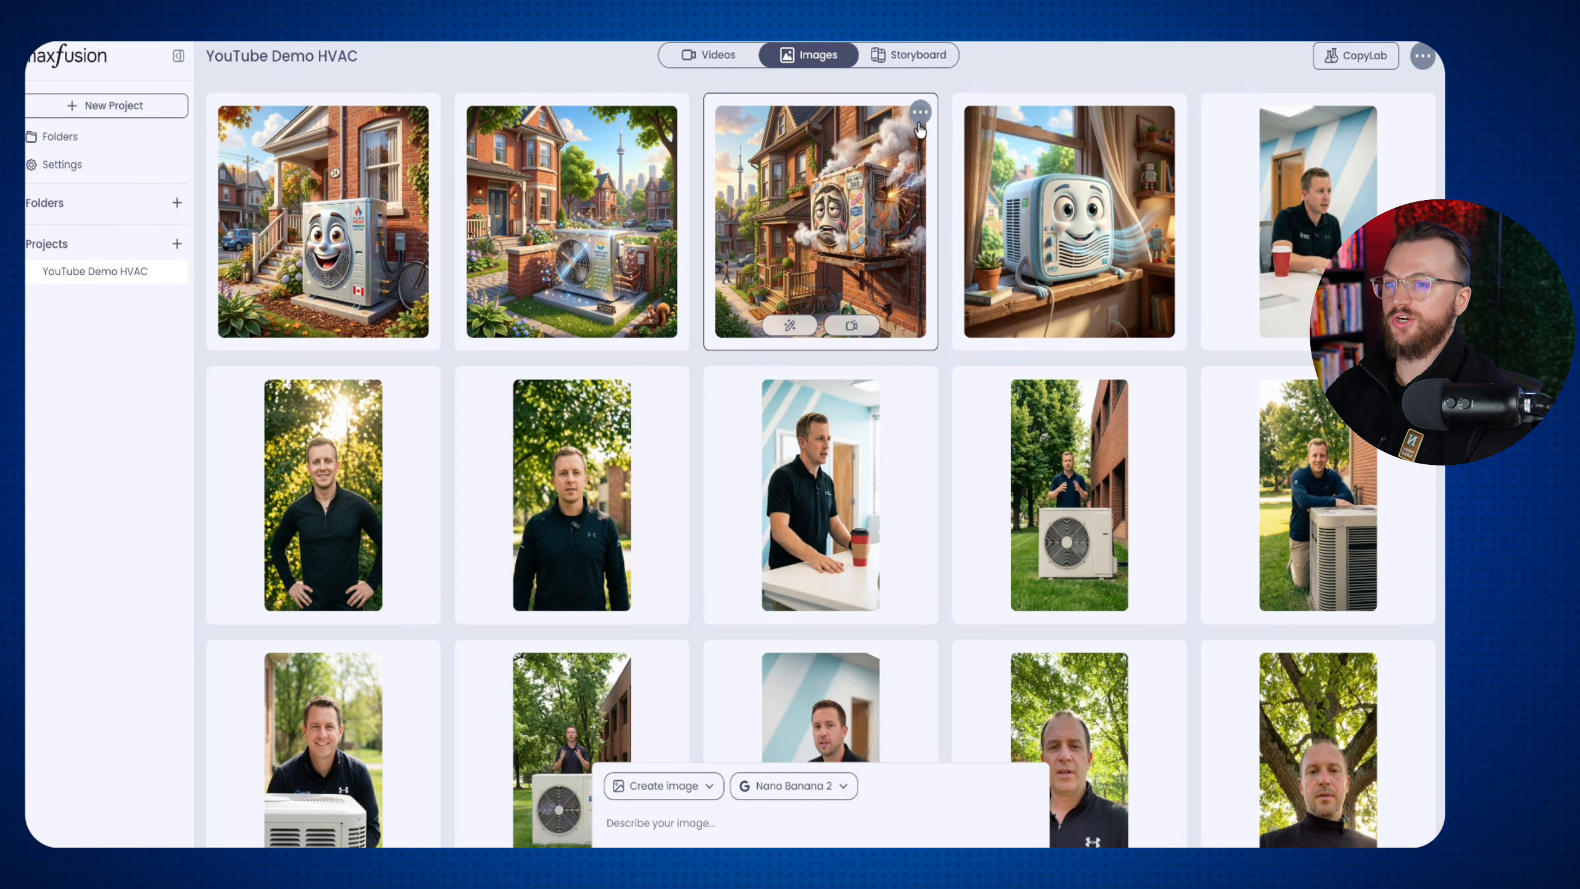
# Start a video generation from the broken-down AC unit image, using the RIZZ model
pyautogui.click(920, 114)
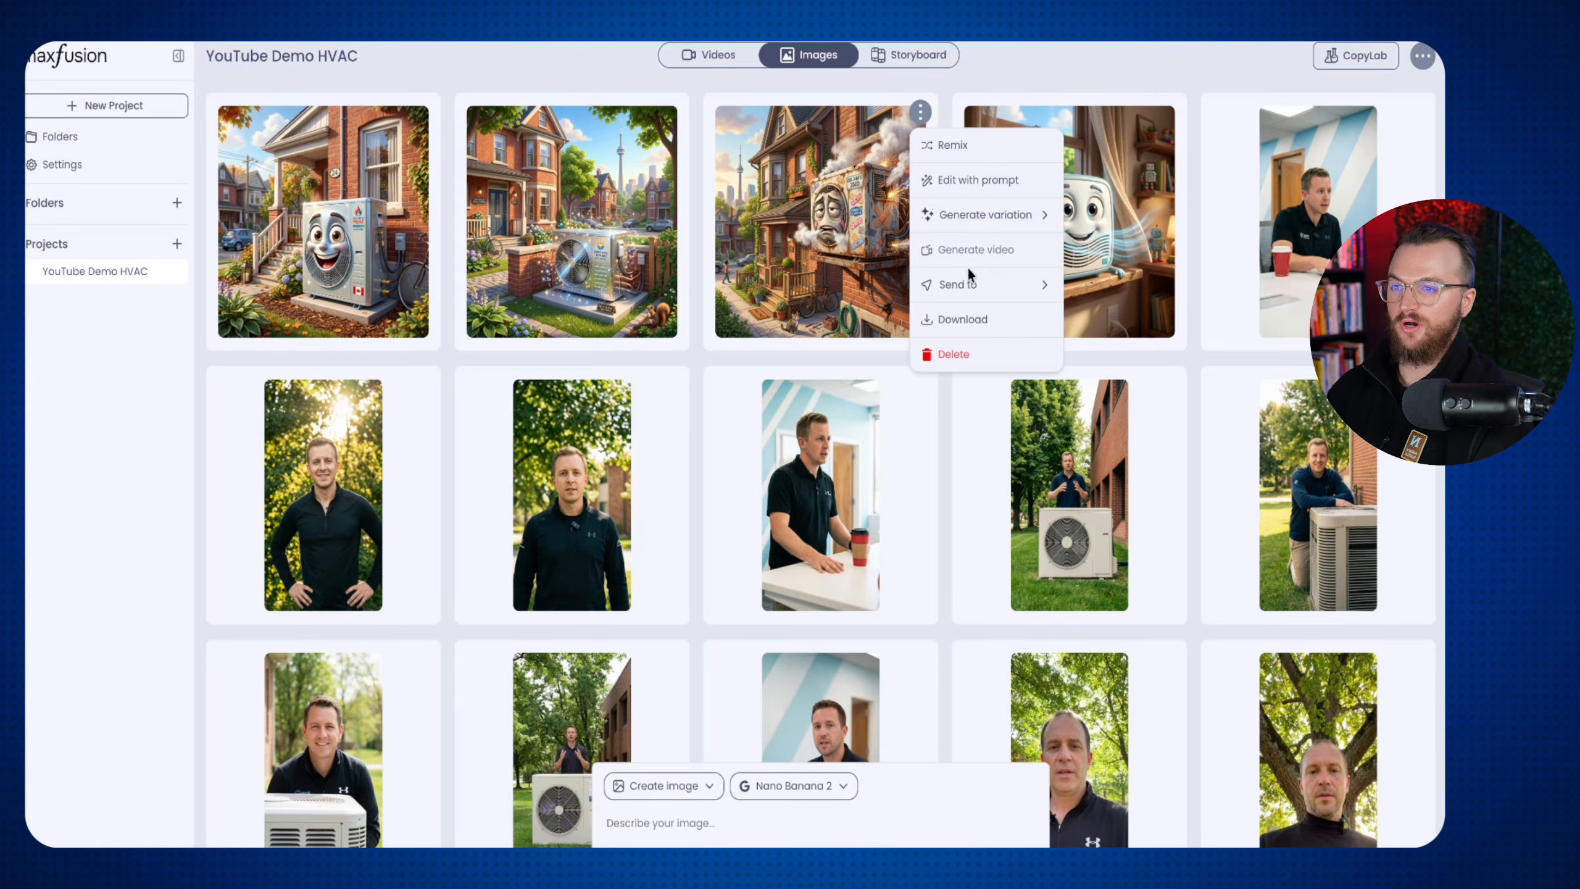
pyautogui.click(974, 249)
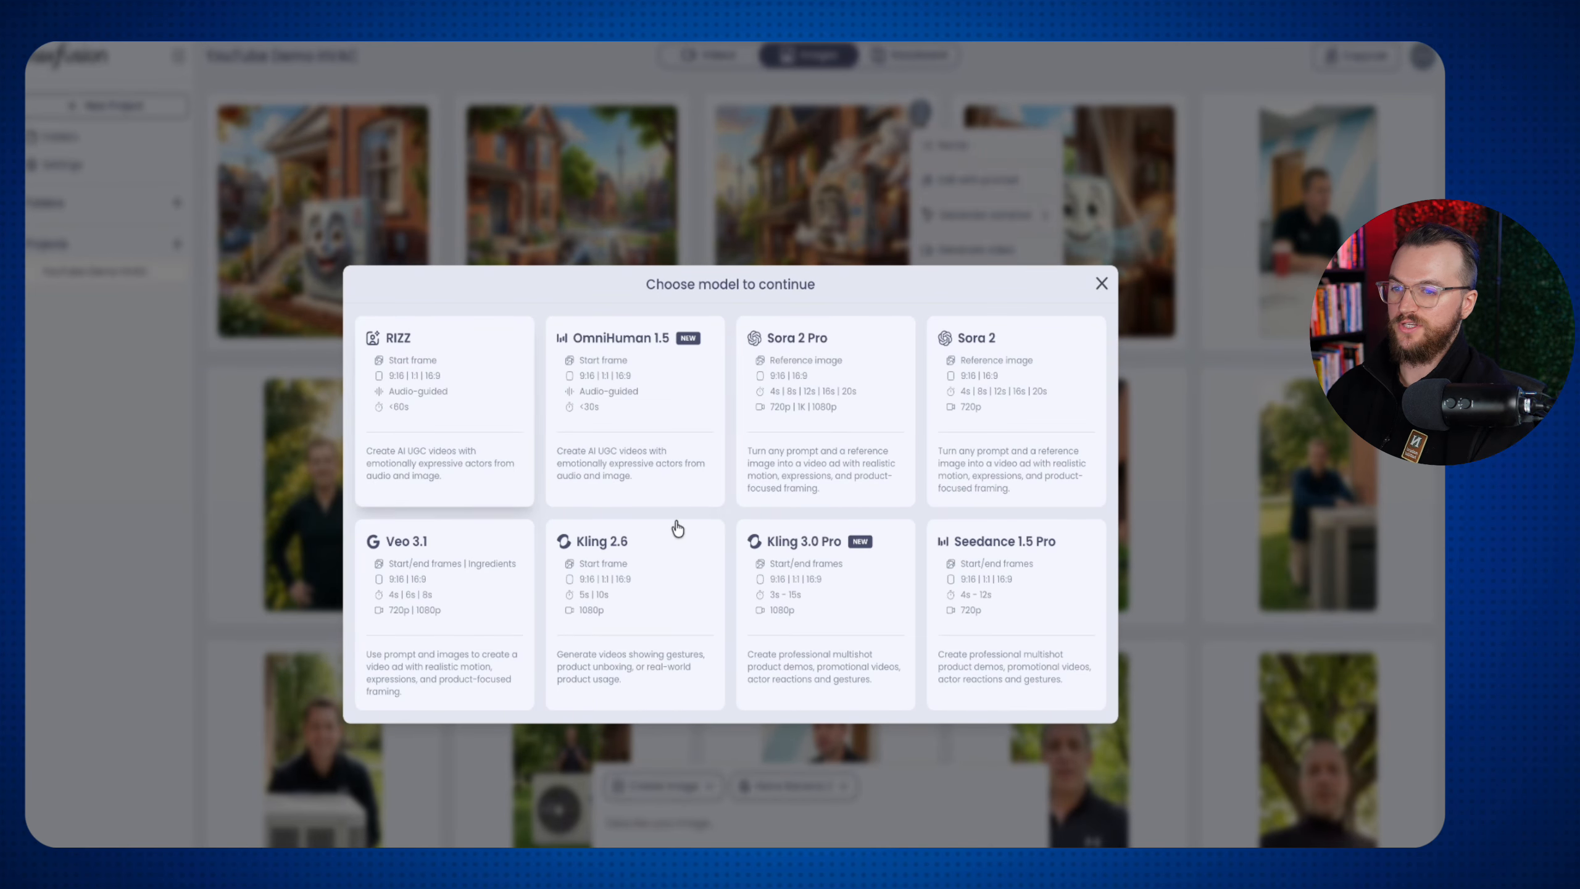
pyautogui.click(470, 409)
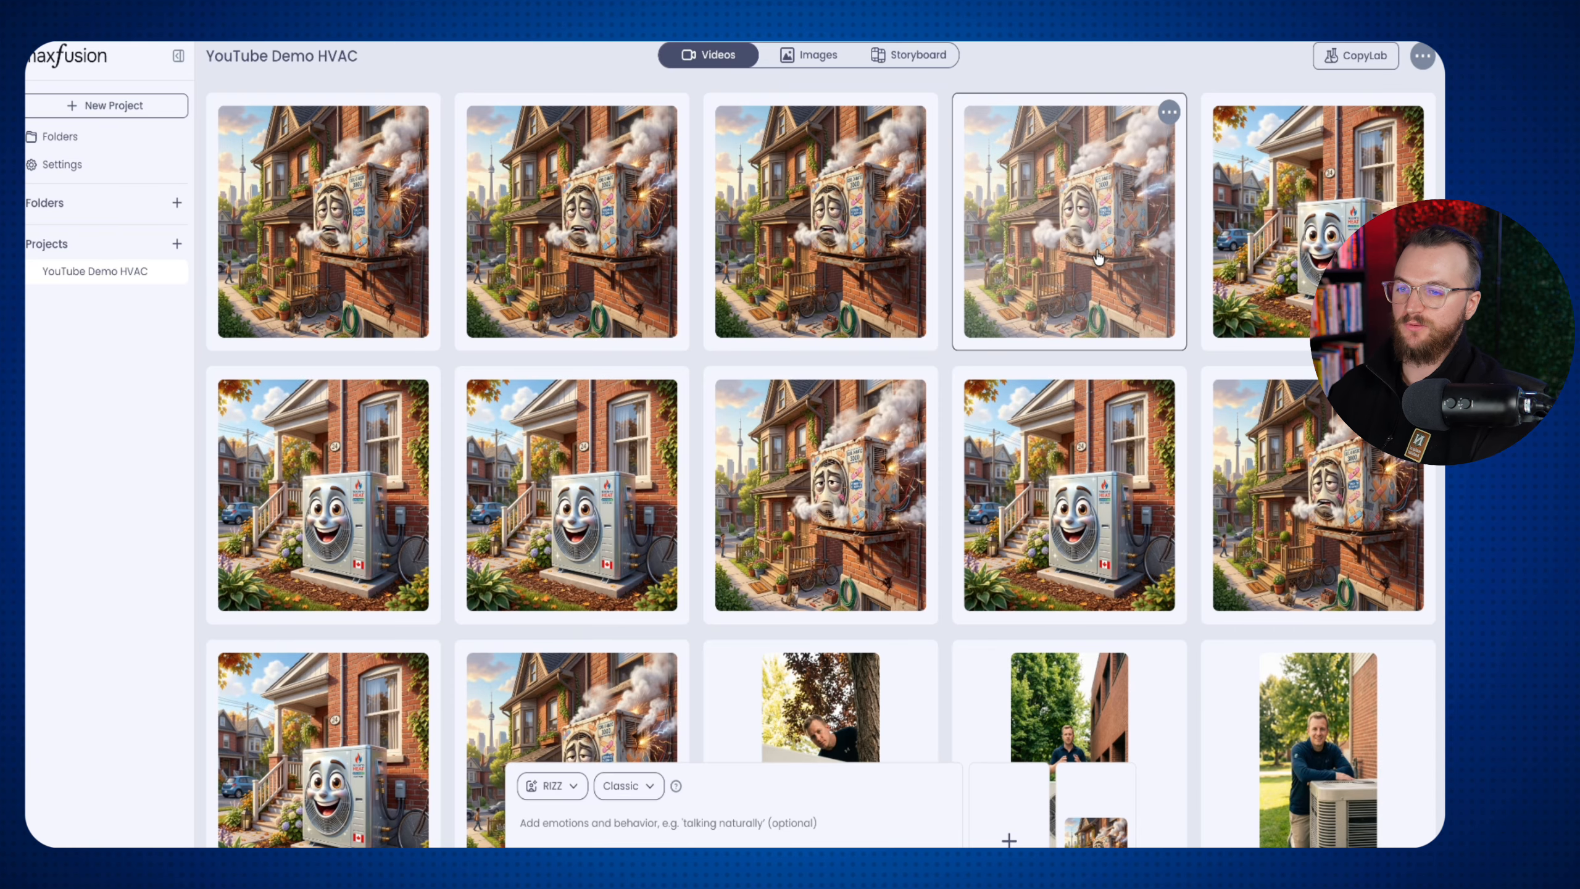
pyautogui.scroll(-2, 844, 473)
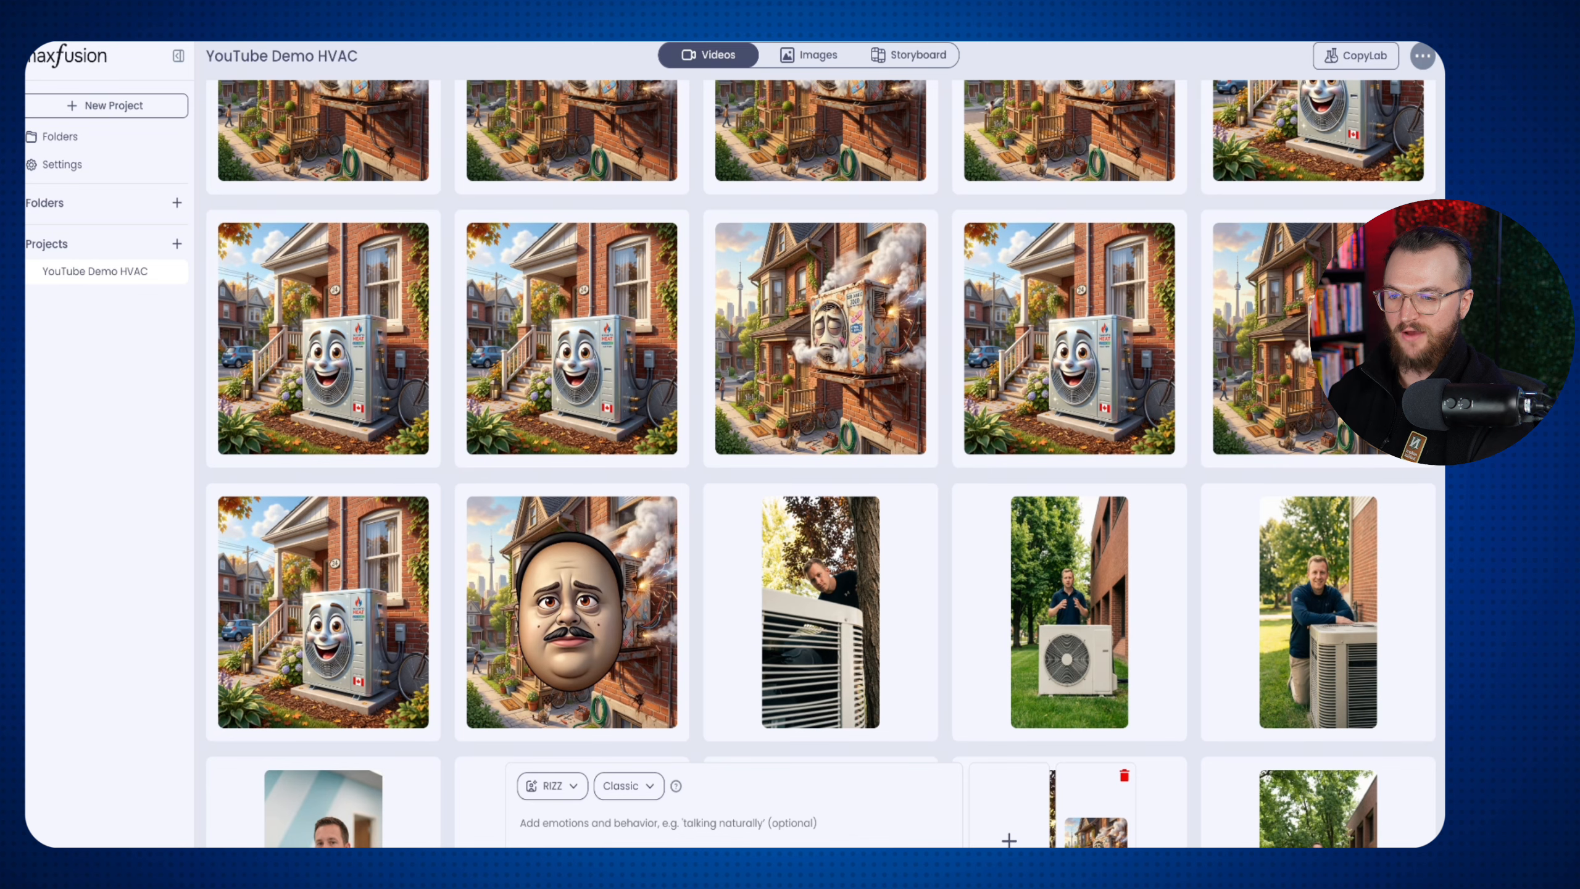
# Look at the Speech to Speech option in the speech generator for the RIZZ video, and close the generator
pyautogui.click(1009, 842)
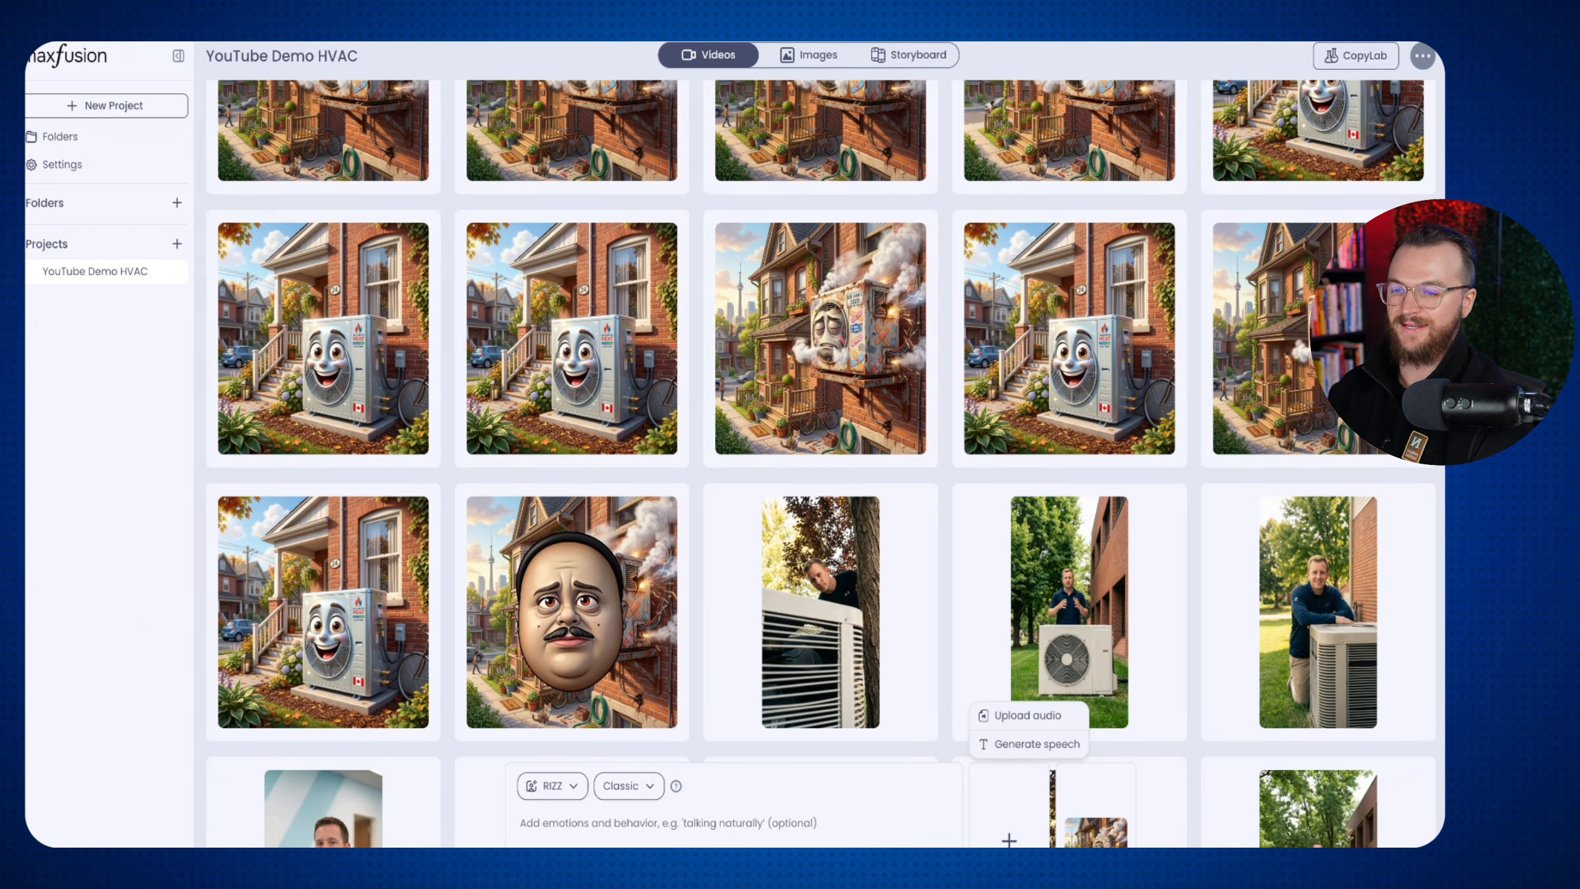
pyautogui.click(1031, 744)
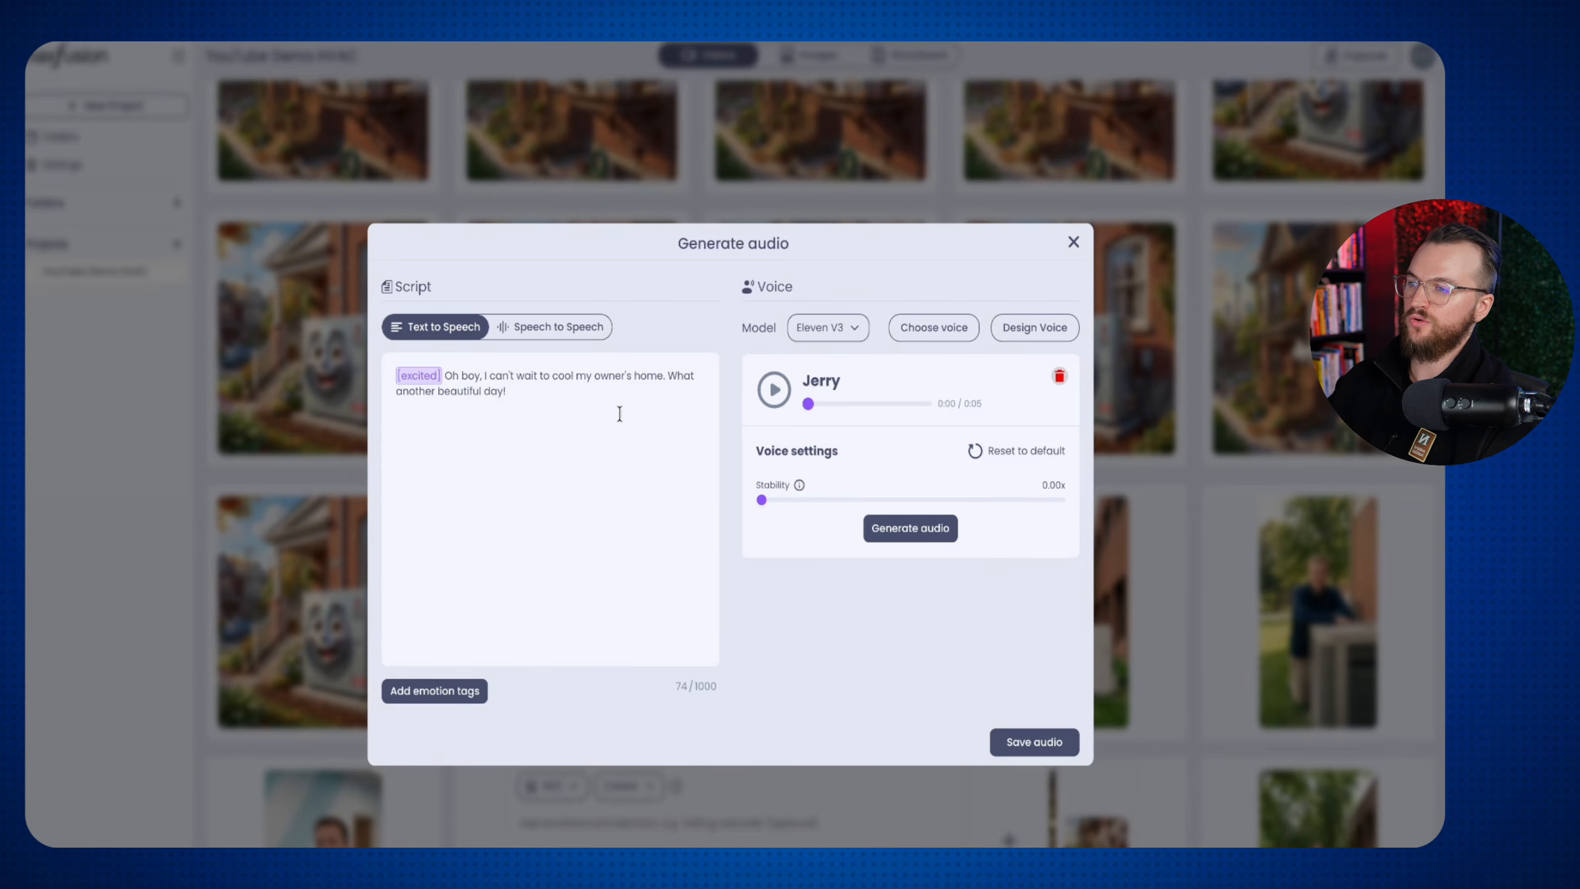
pyautogui.click(576, 337)
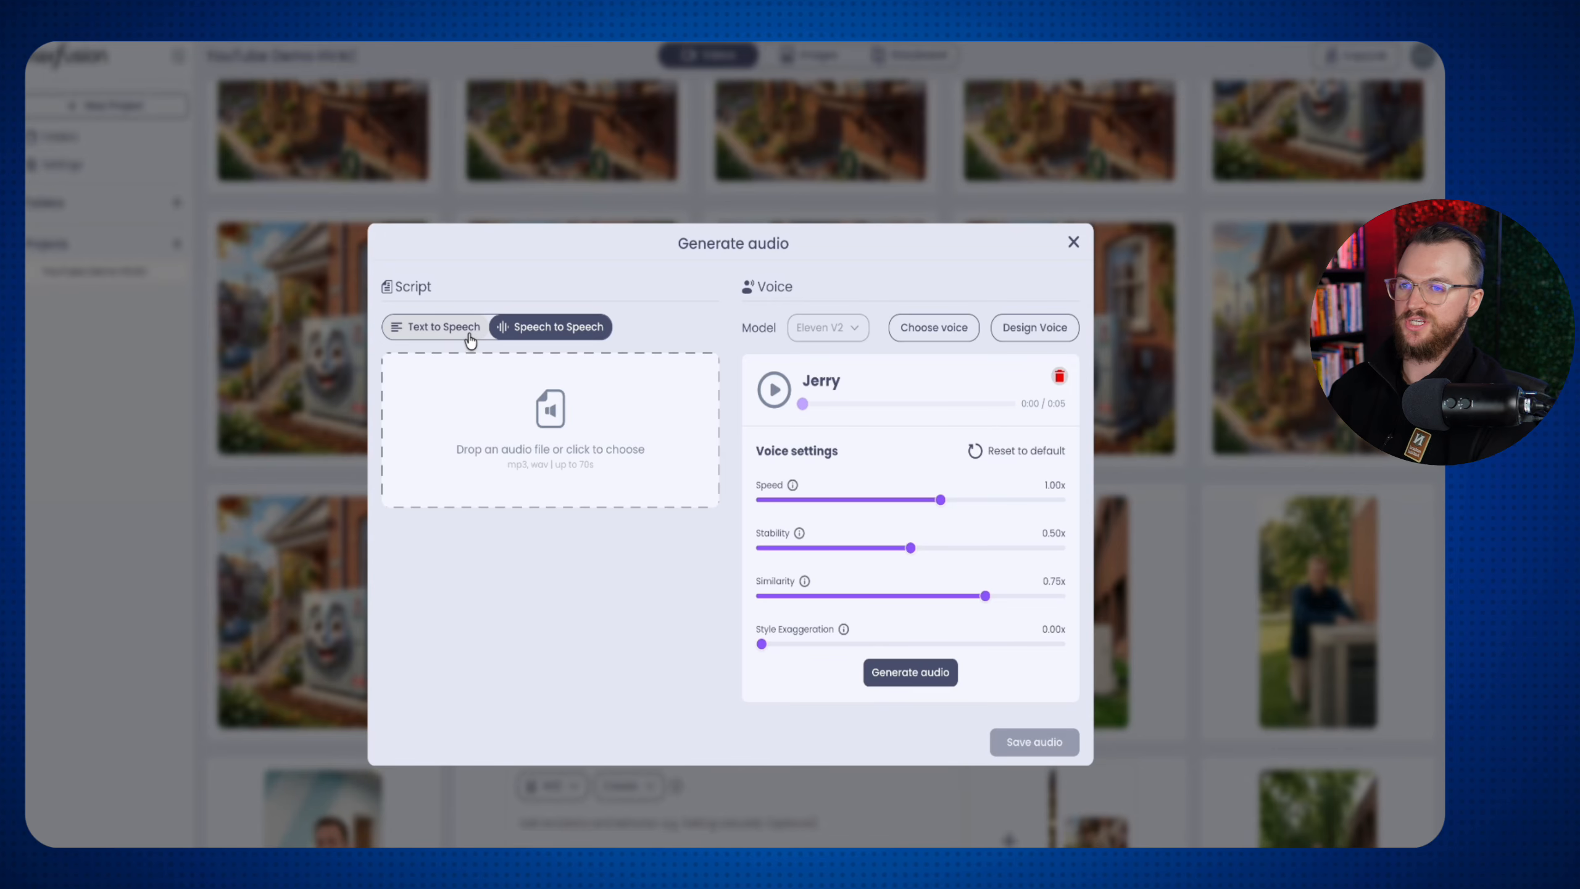
pyautogui.click(1073, 242)
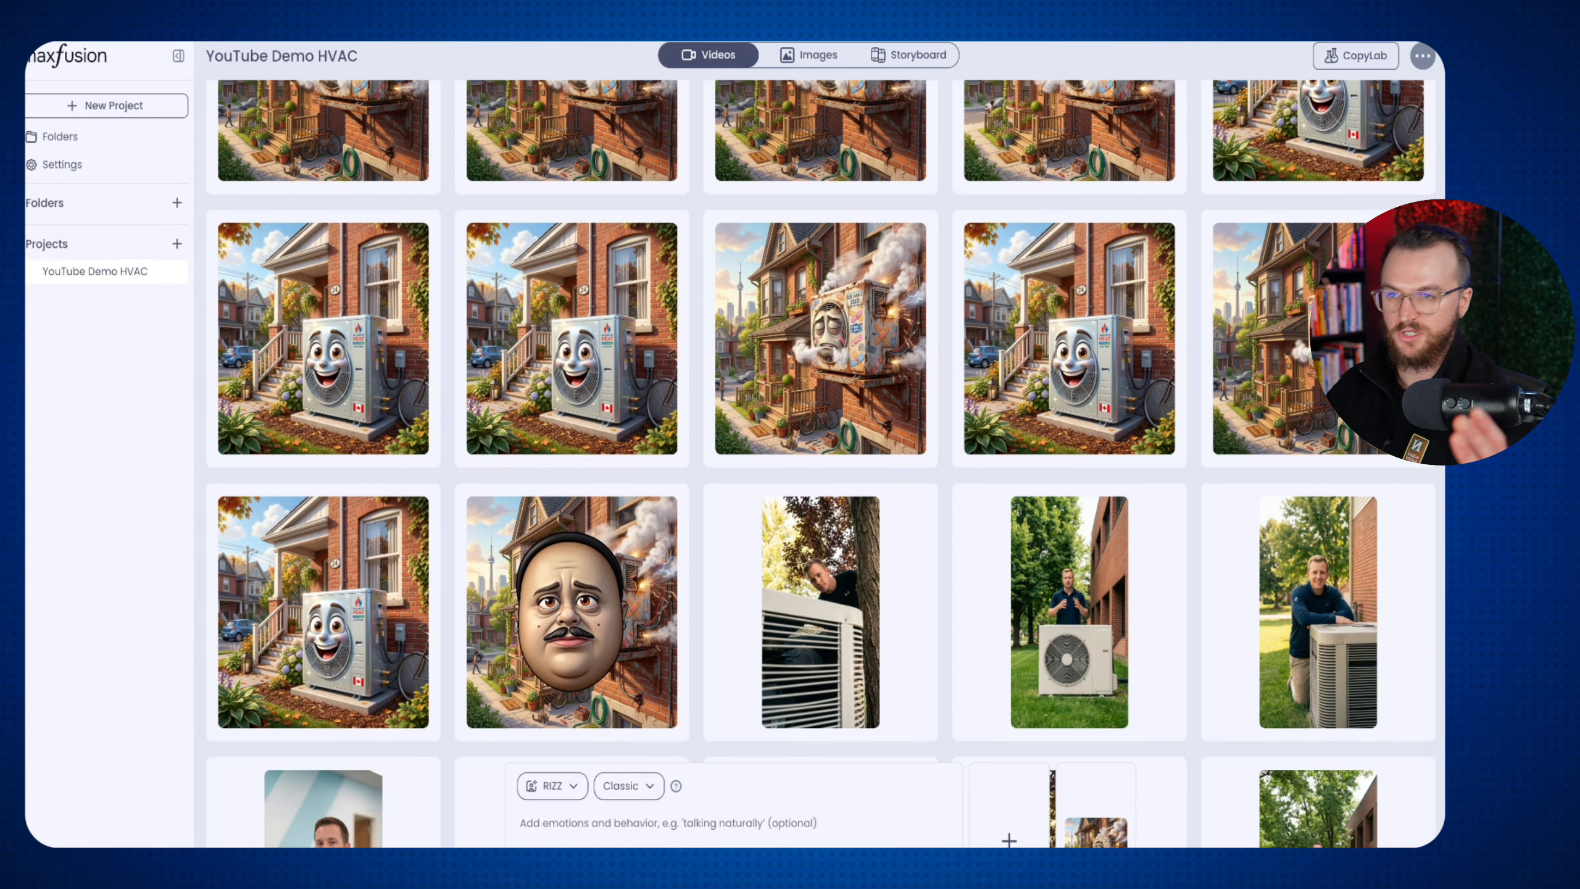
# Check what the Design Voice option for text-to-speech audio requires, and return to the project
pyautogui.click(1009, 840)
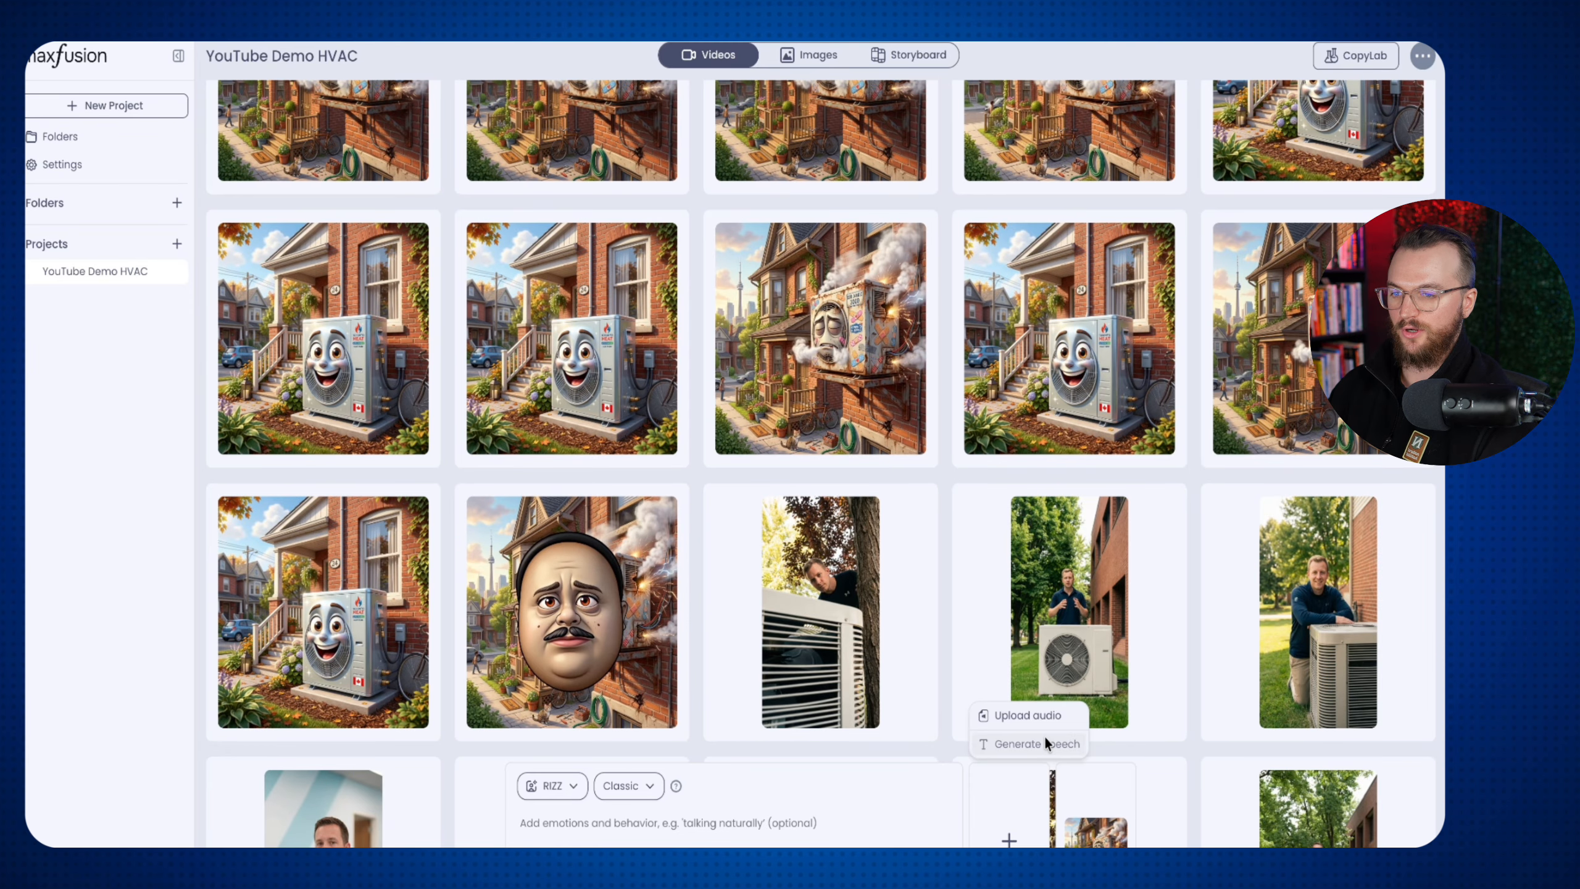
pyautogui.click(1045, 739)
pyautogui.click(462, 326)
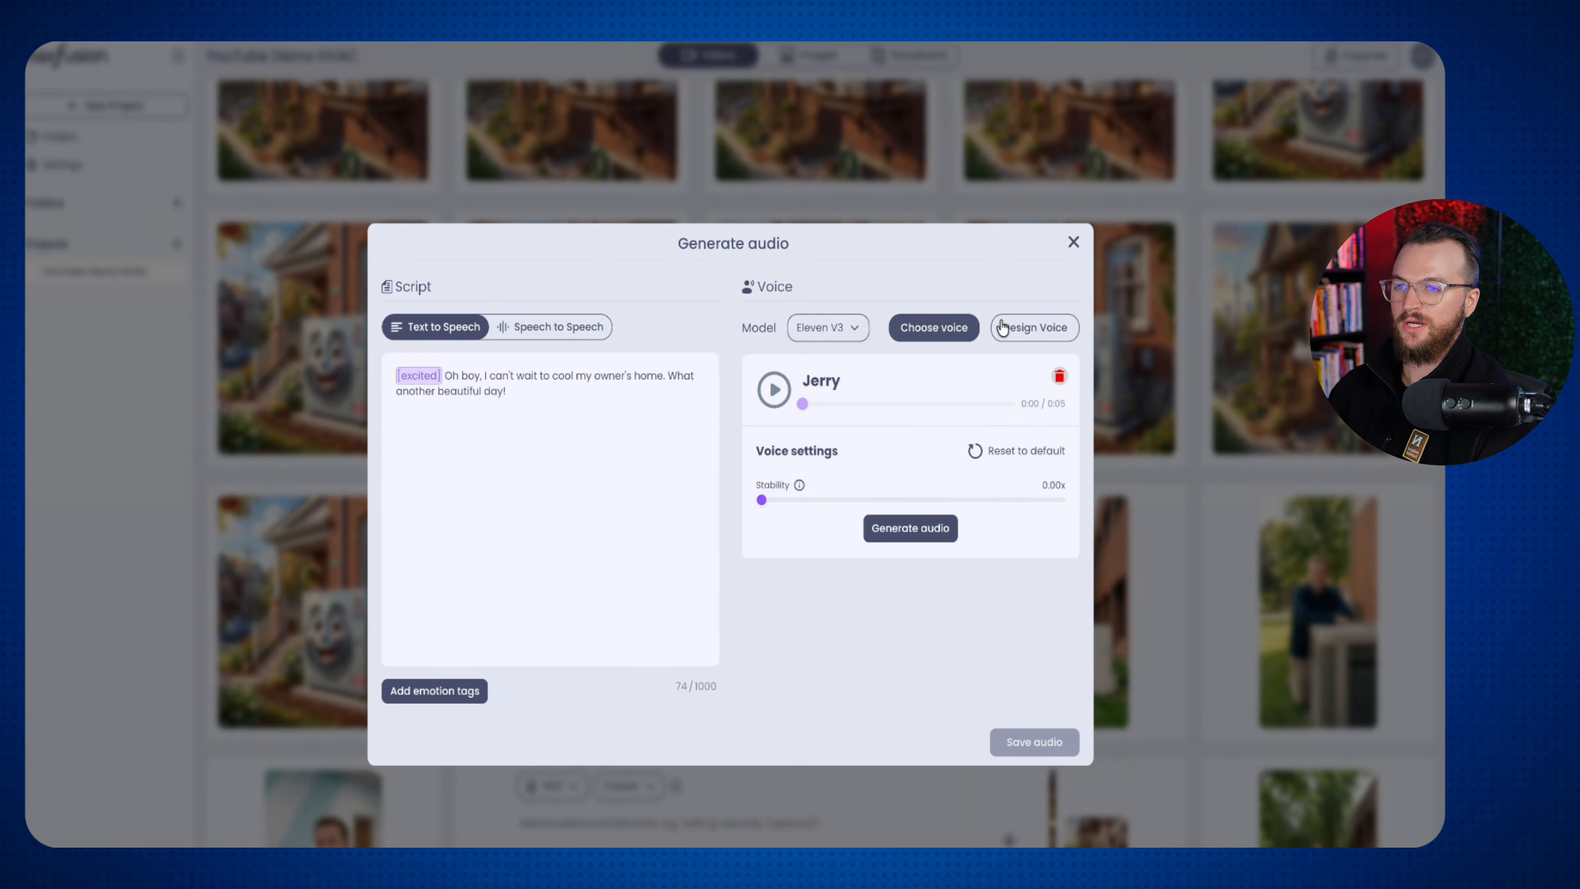
pyautogui.click(1029, 327)
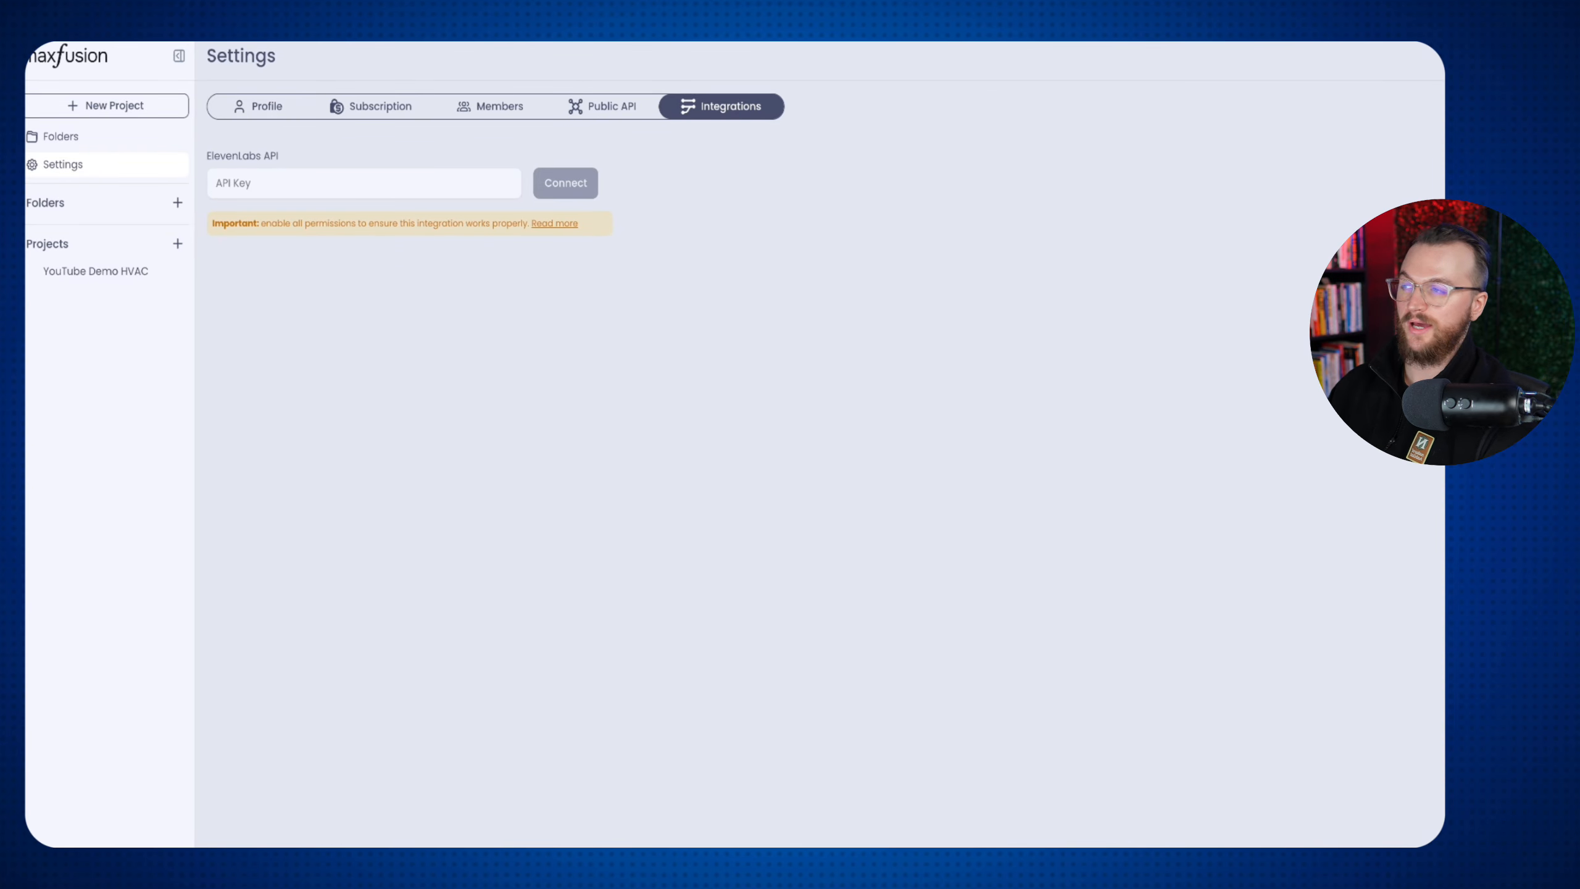
pyautogui.hotkey('alt', 'Left')
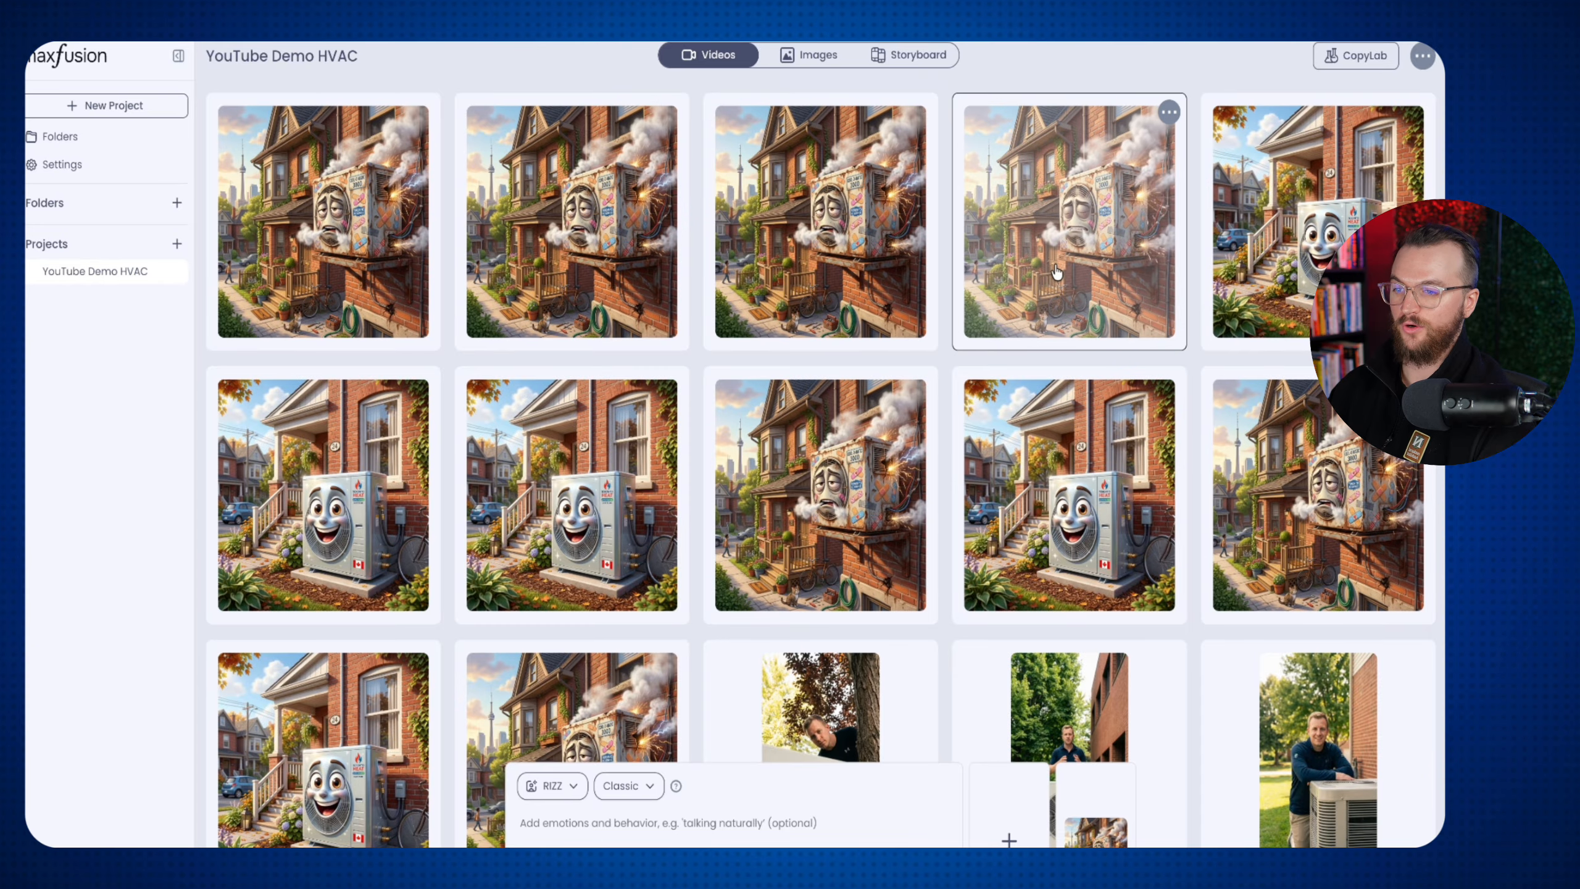
# Open the voice selection for the generated speech and filter the default voices to male, adult and English
pyautogui.click(1027, 747)
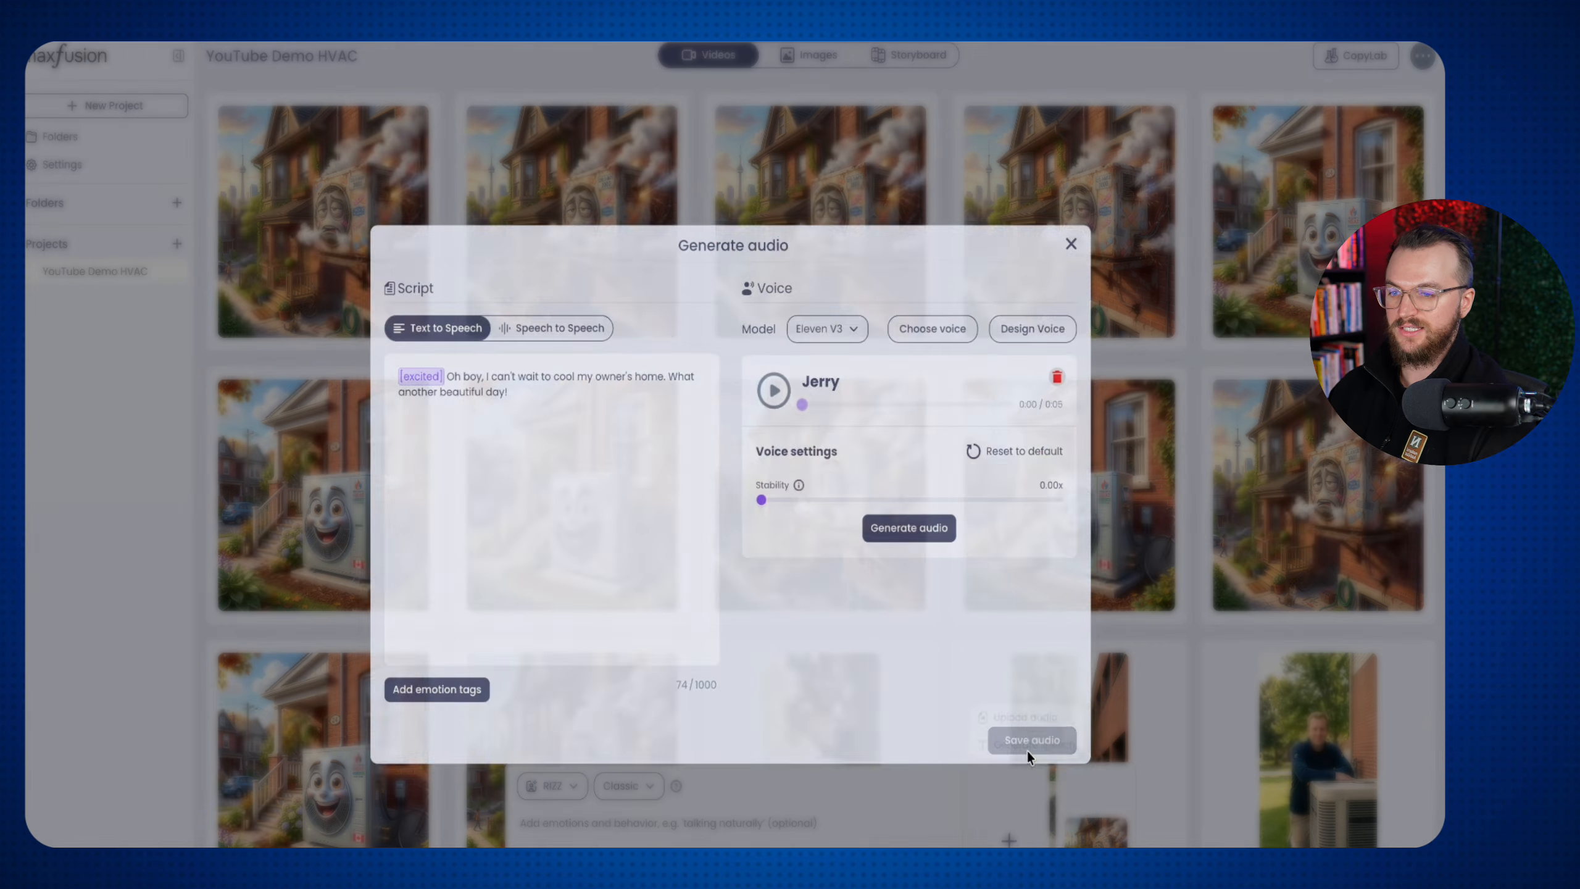
pyautogui.click(922, 331)
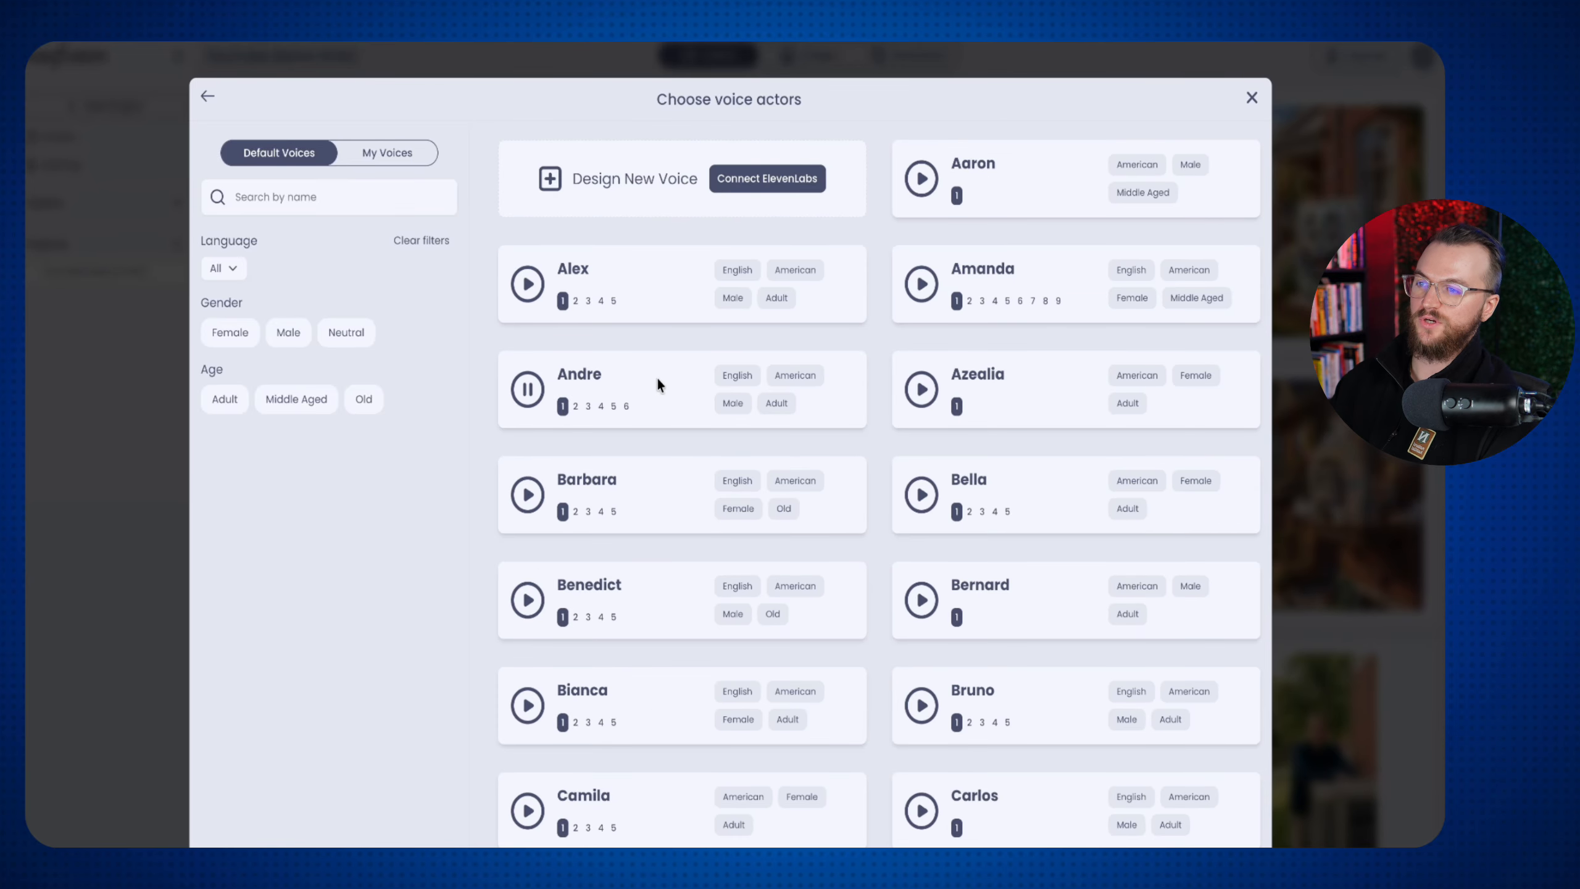
pyautogui.scroll(-15, 665, 377)
pyautogui.scroll(15, 711, 395)
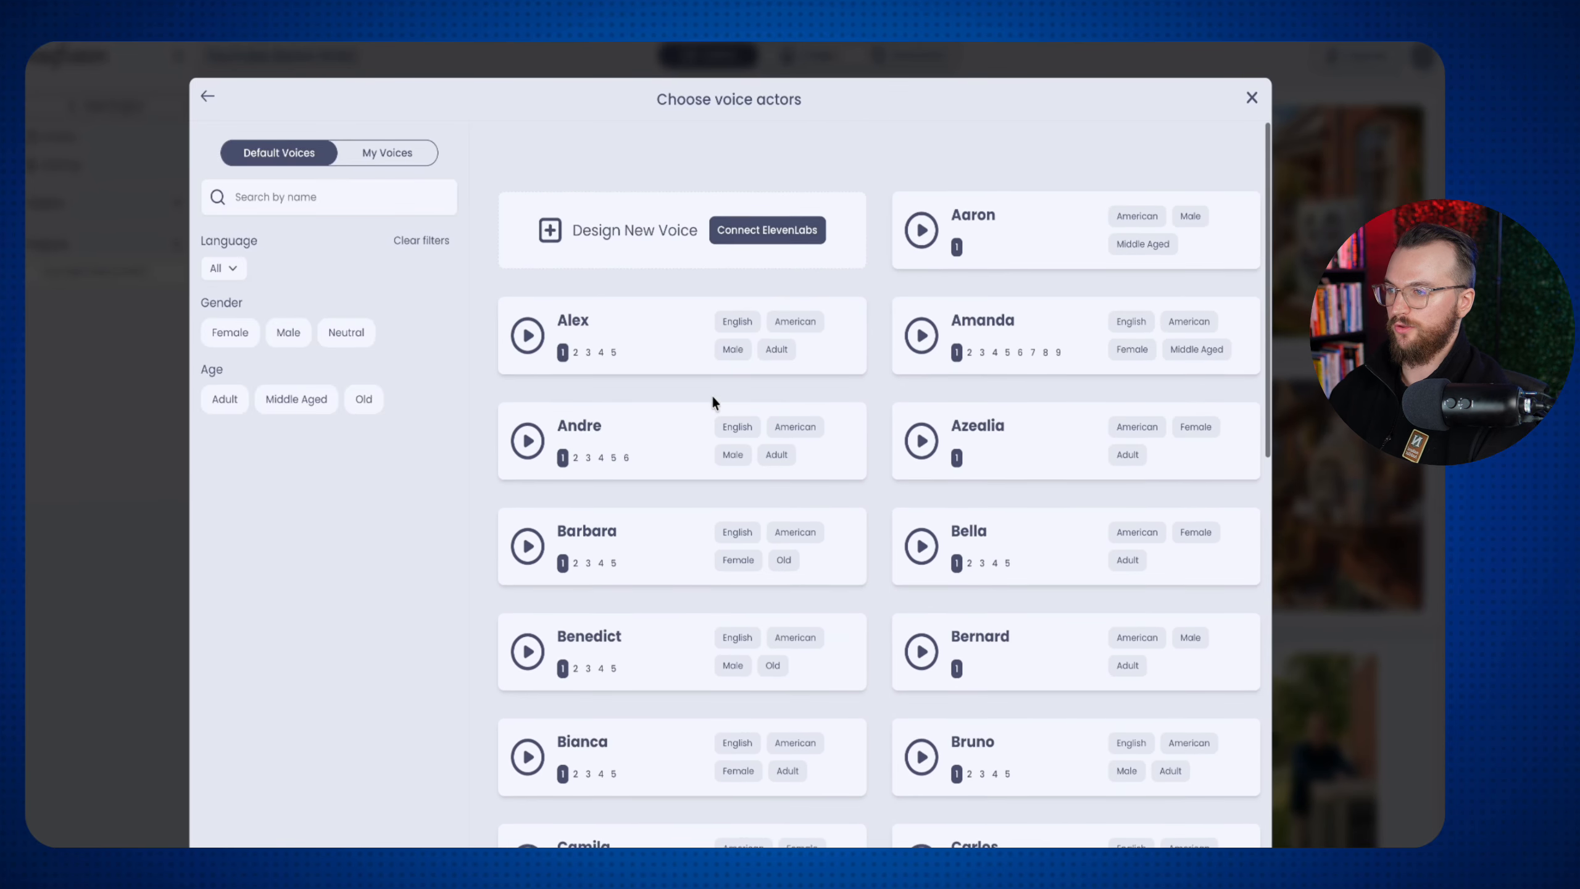
pyautogui.click(288, 337)
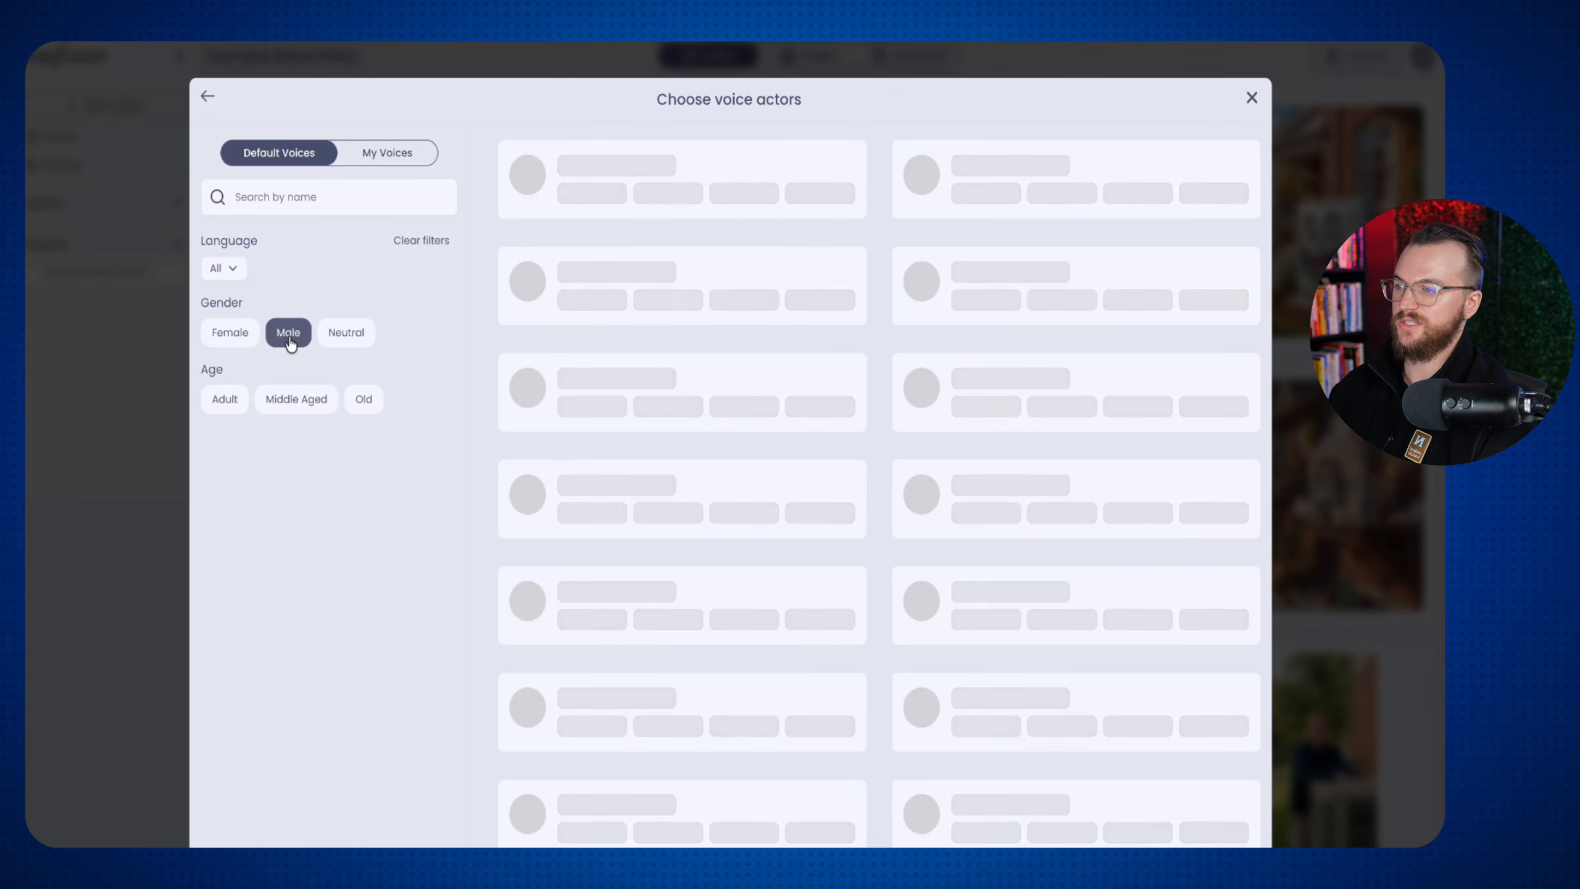
pyautogui.click(226, 403)
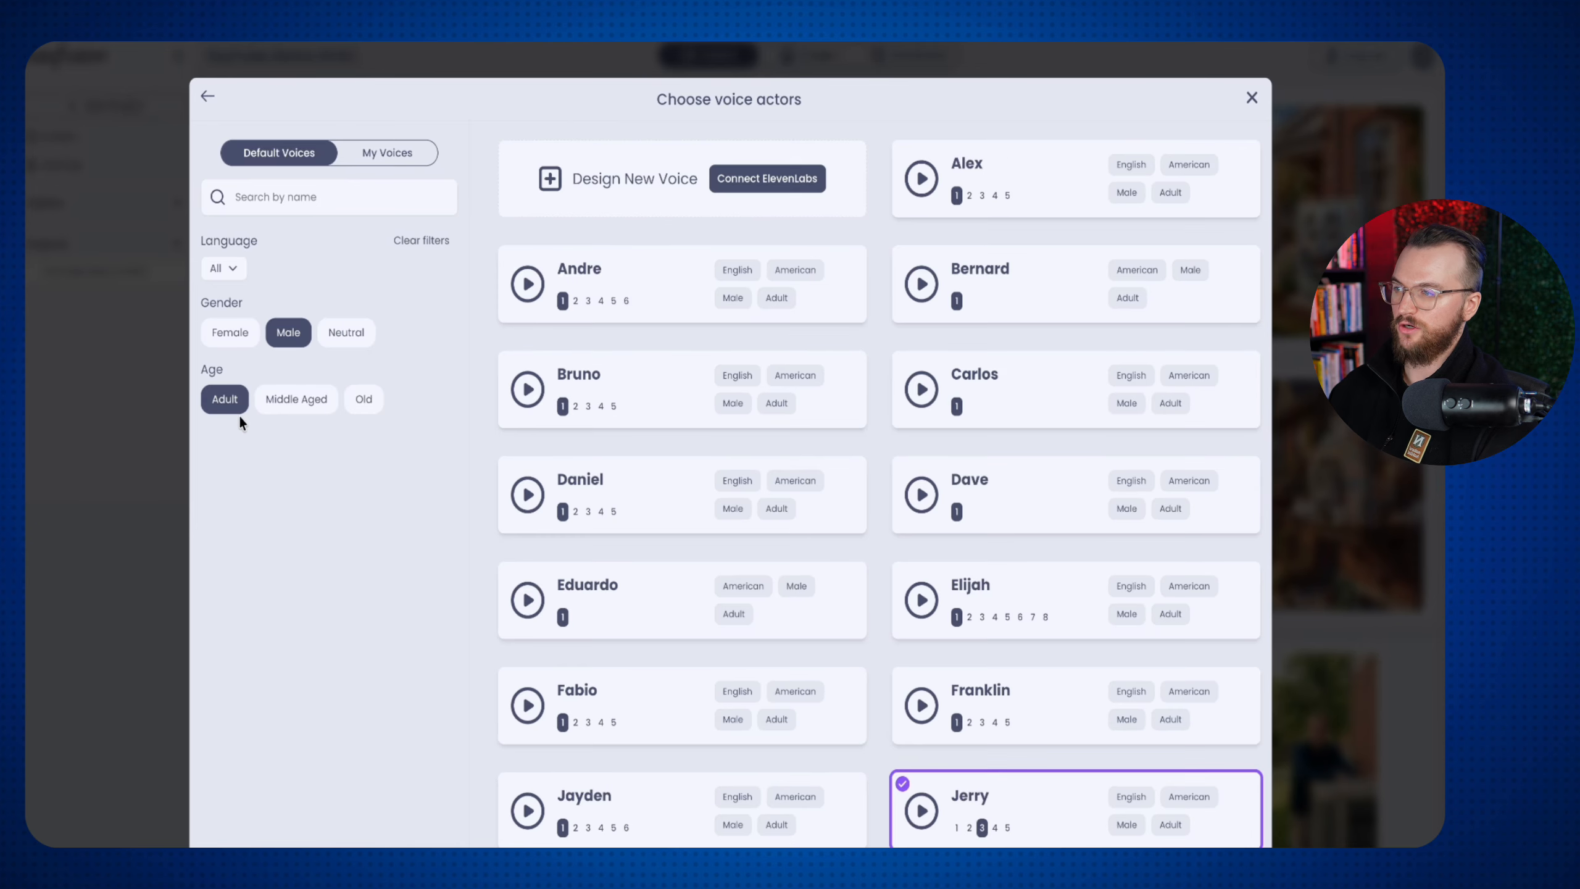
pyautogui.click(223, 266)
pyautogui.click(241, 353)
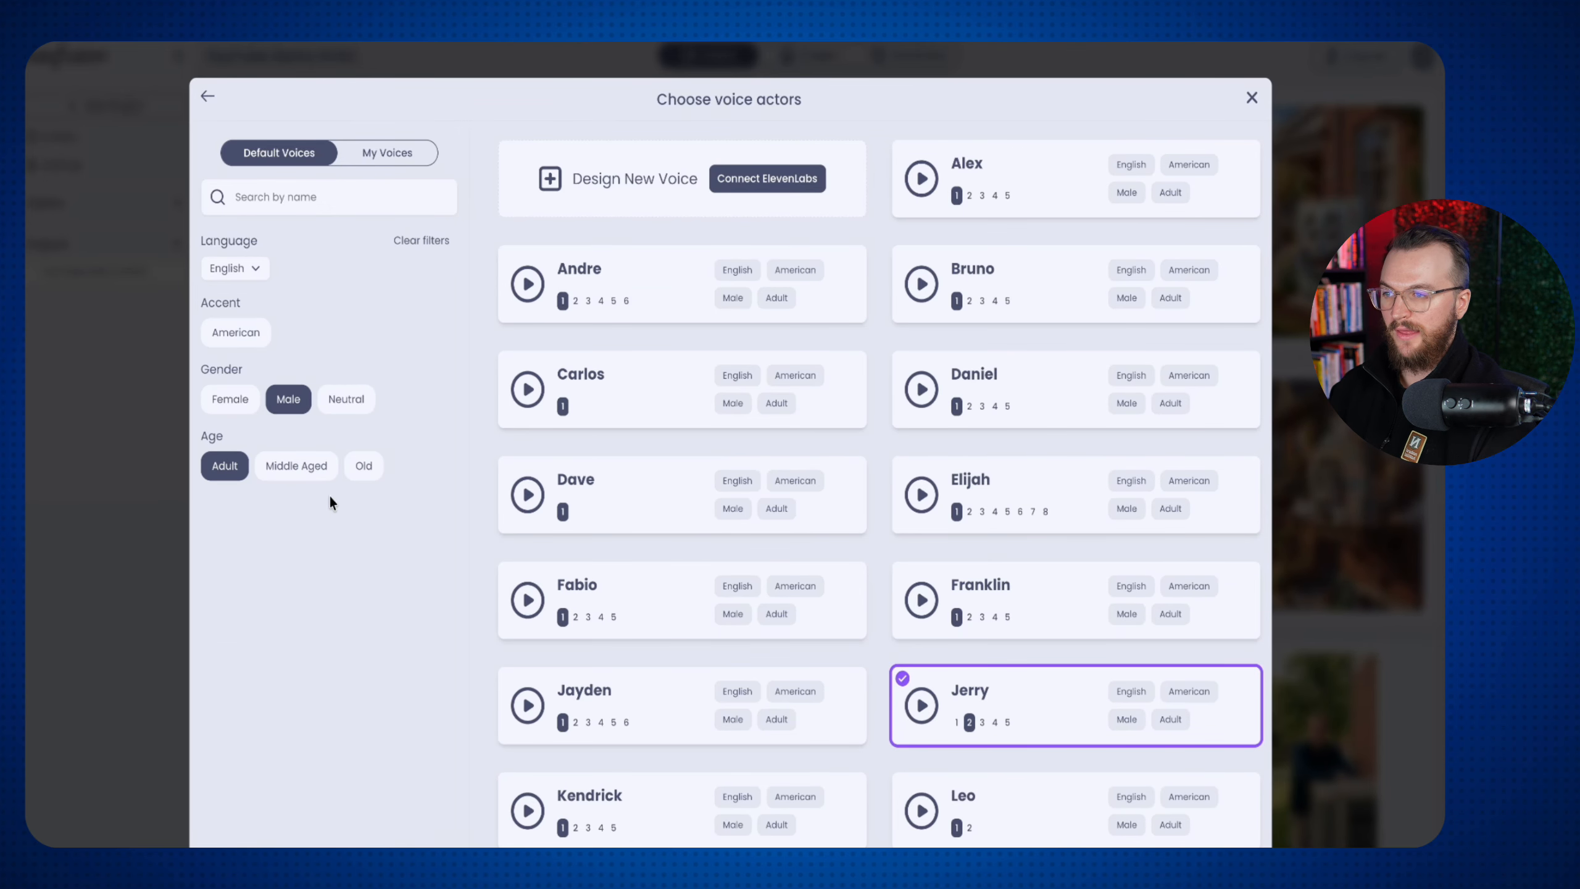
# Preview the filtered voices and select variant 3 of the Andre voice for the audio
pyautogui.click(528, 284)
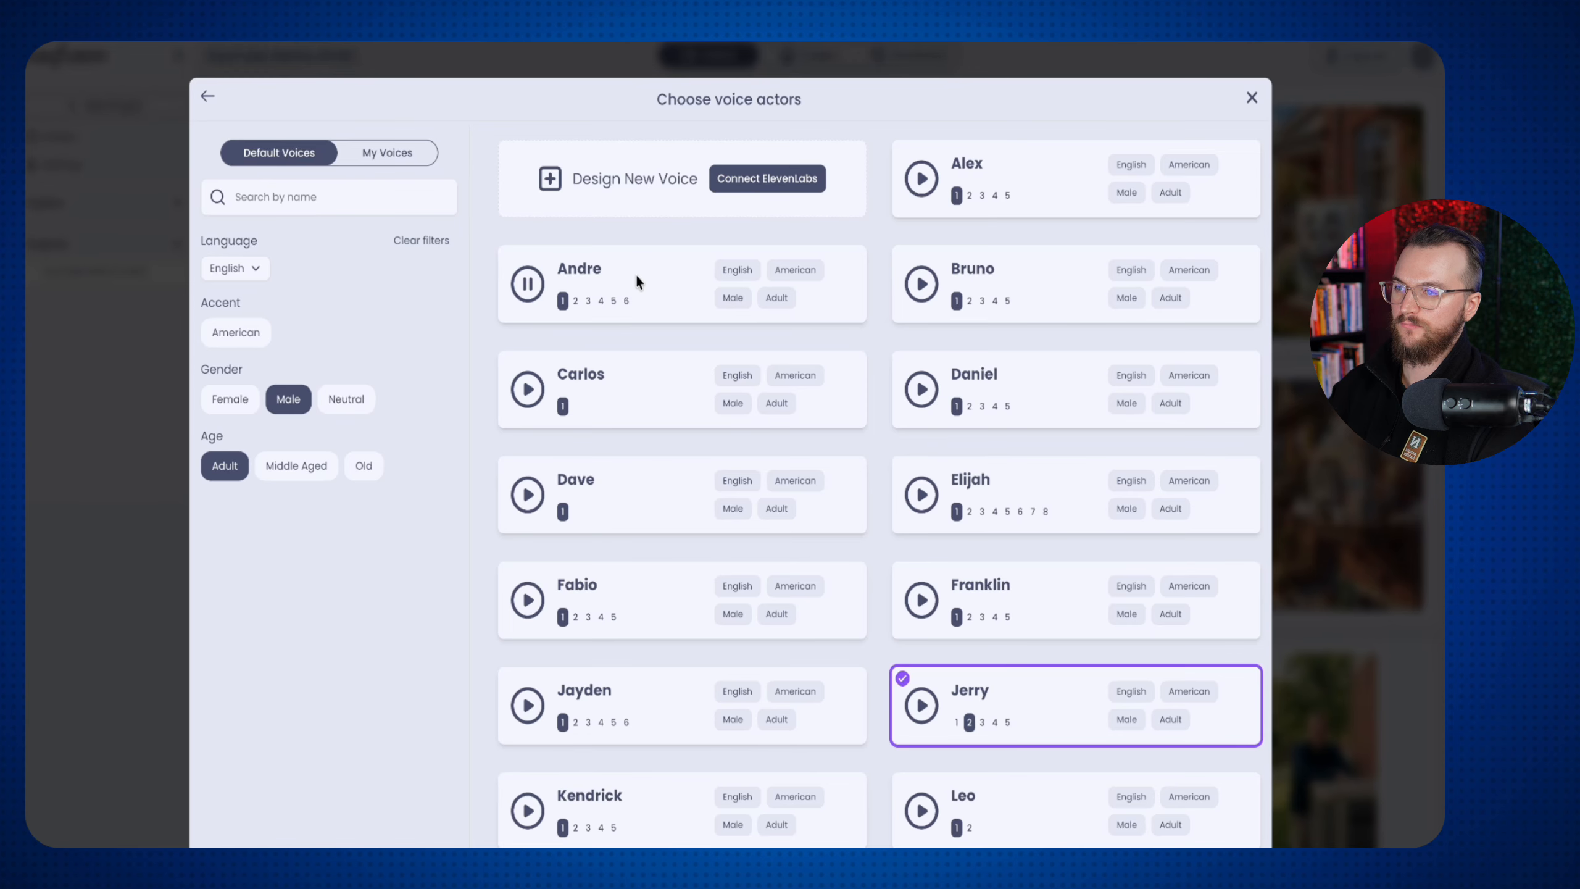
pyautogui.click(587, 302)
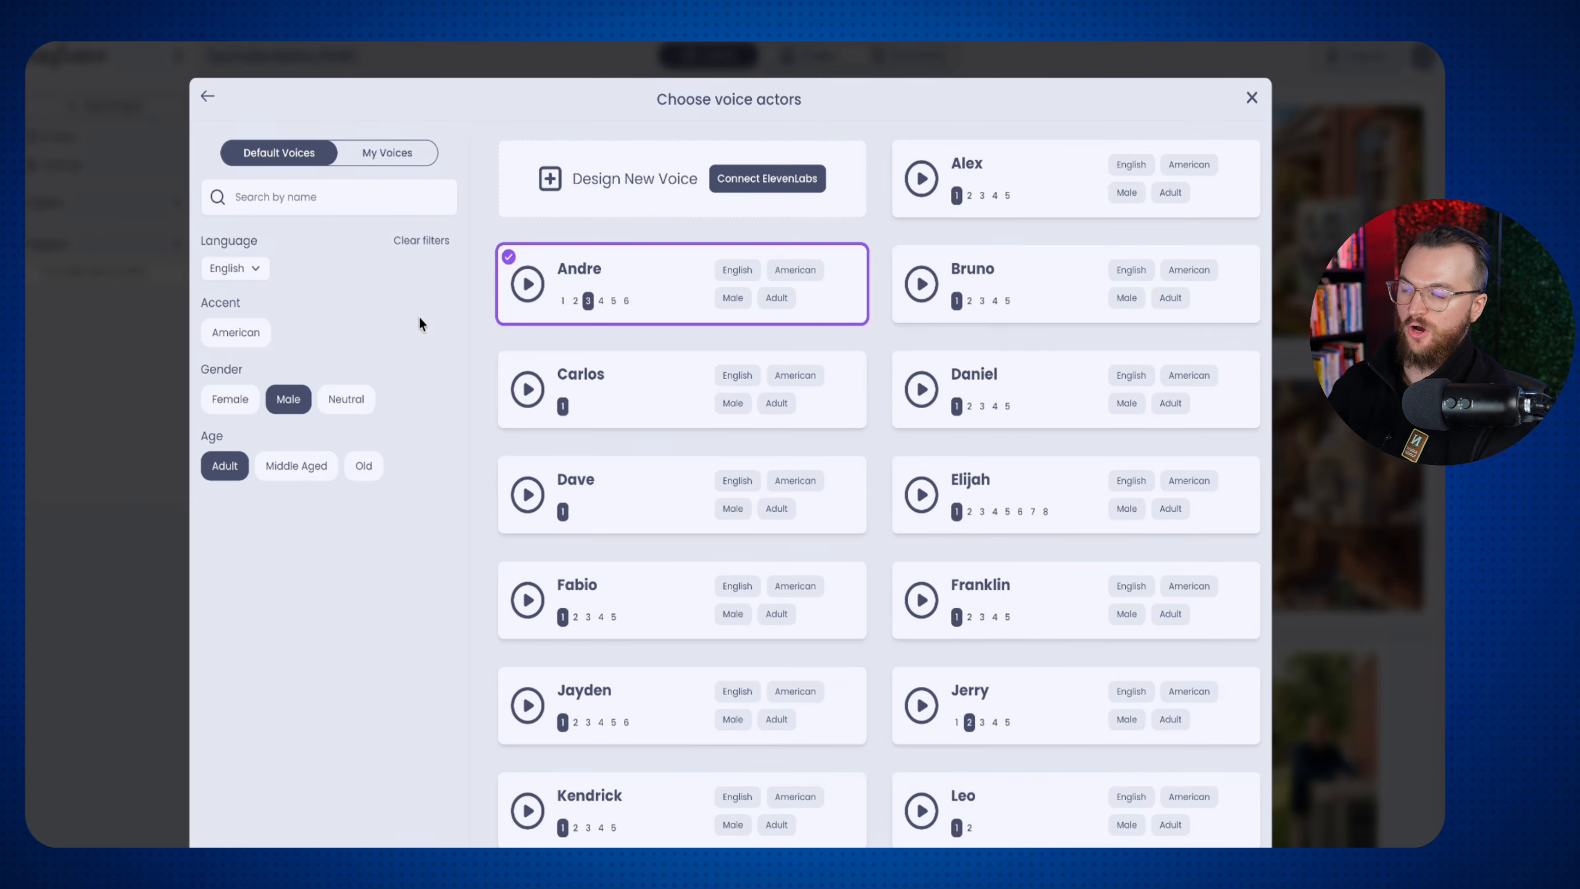
pyautogui.scroll(-10, 864, 487)
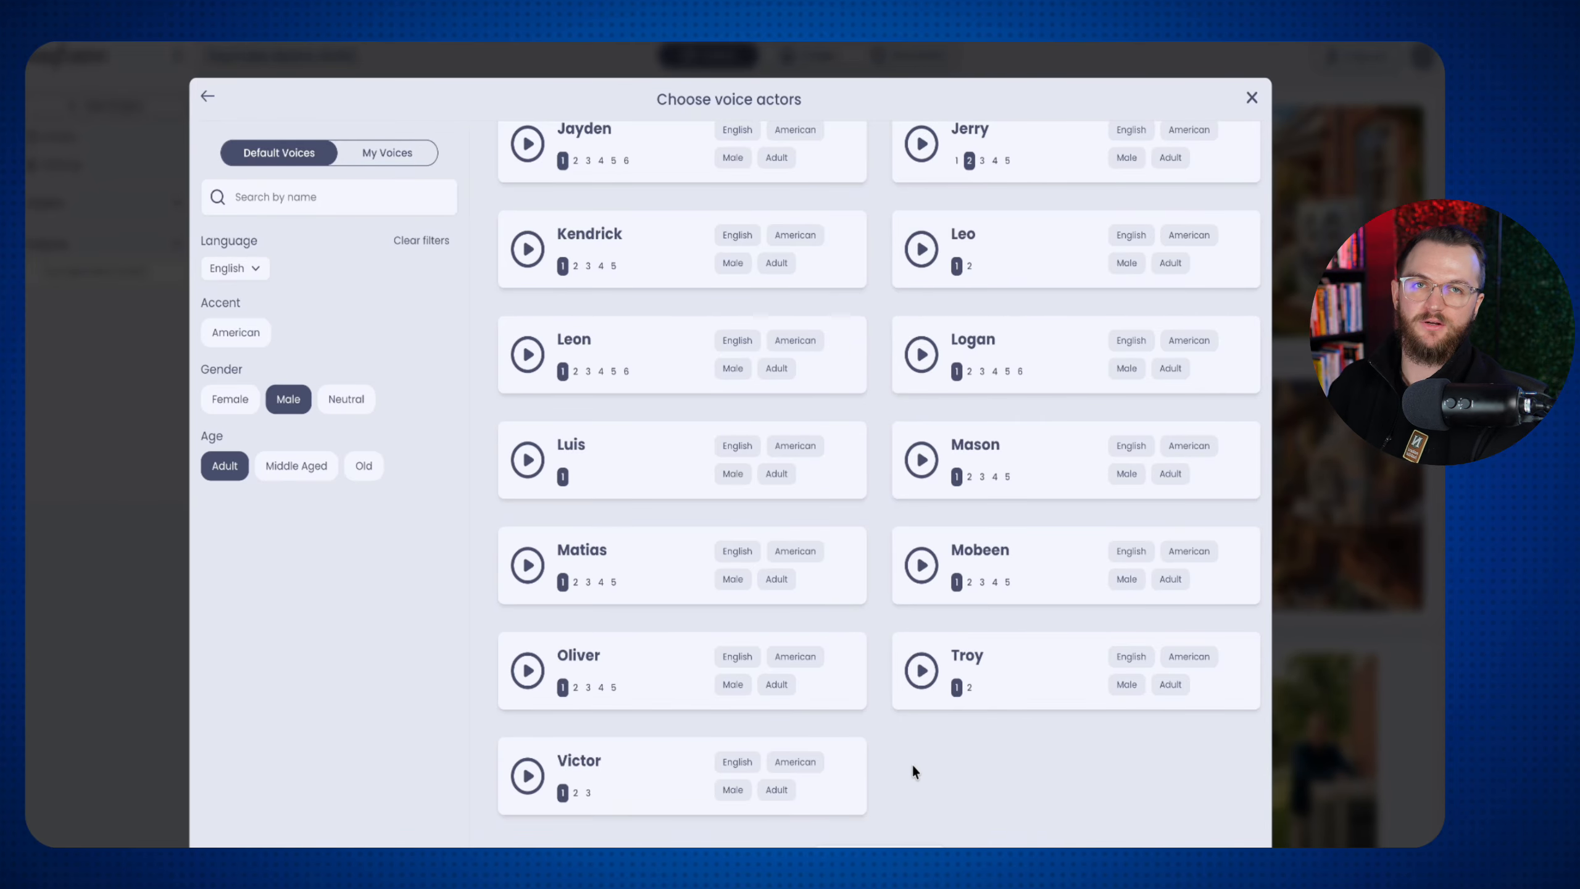
pyautogui.scroll(5, 911, 770)
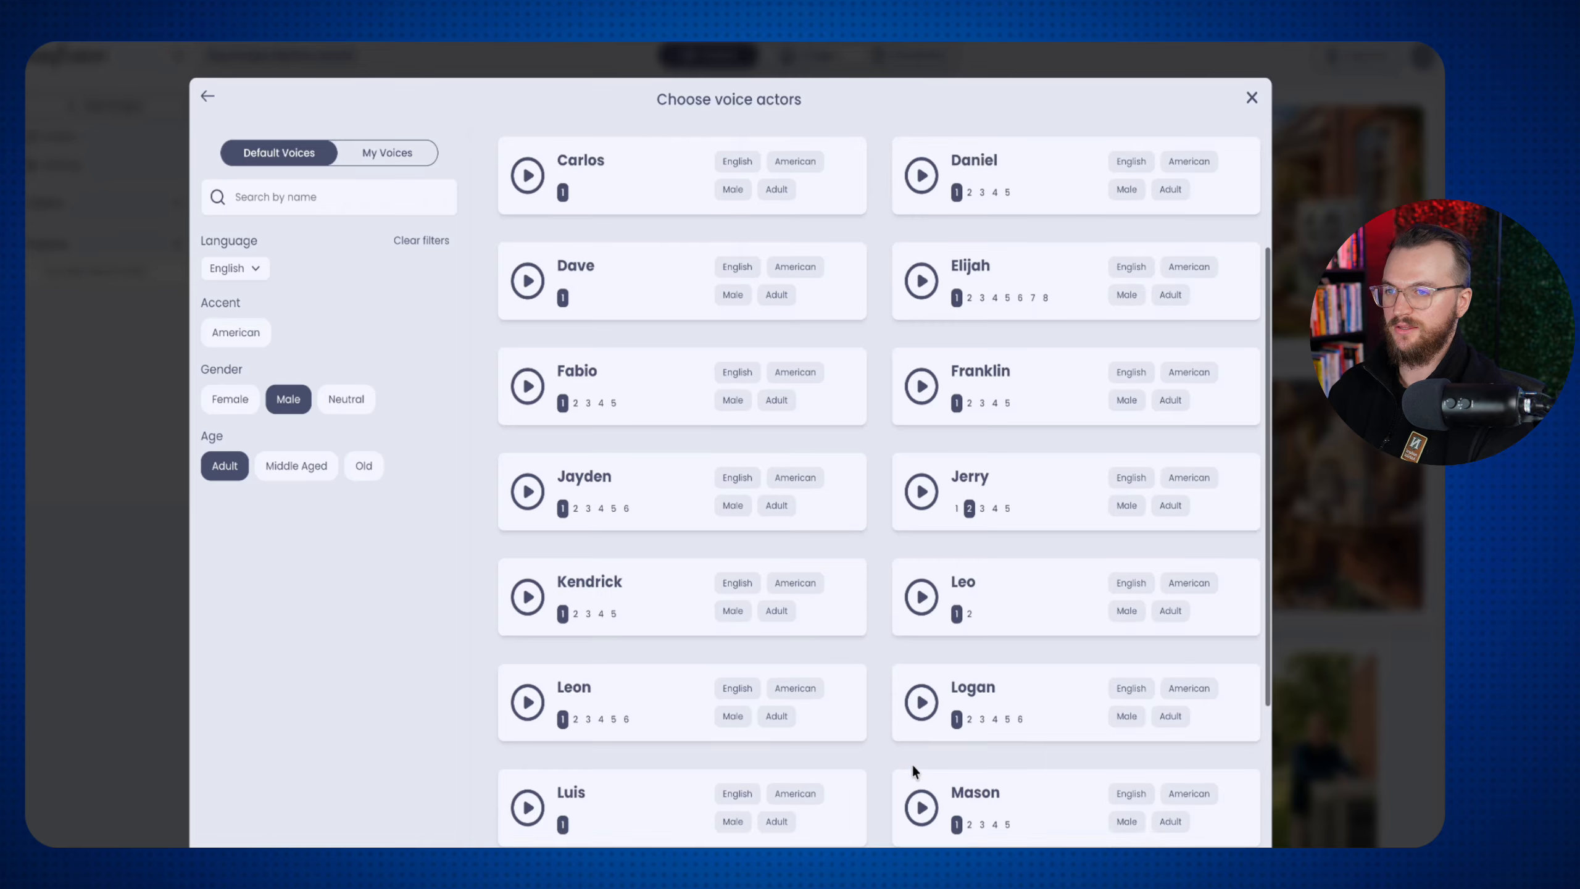
pyautogui.scroll(3, 908, 693)
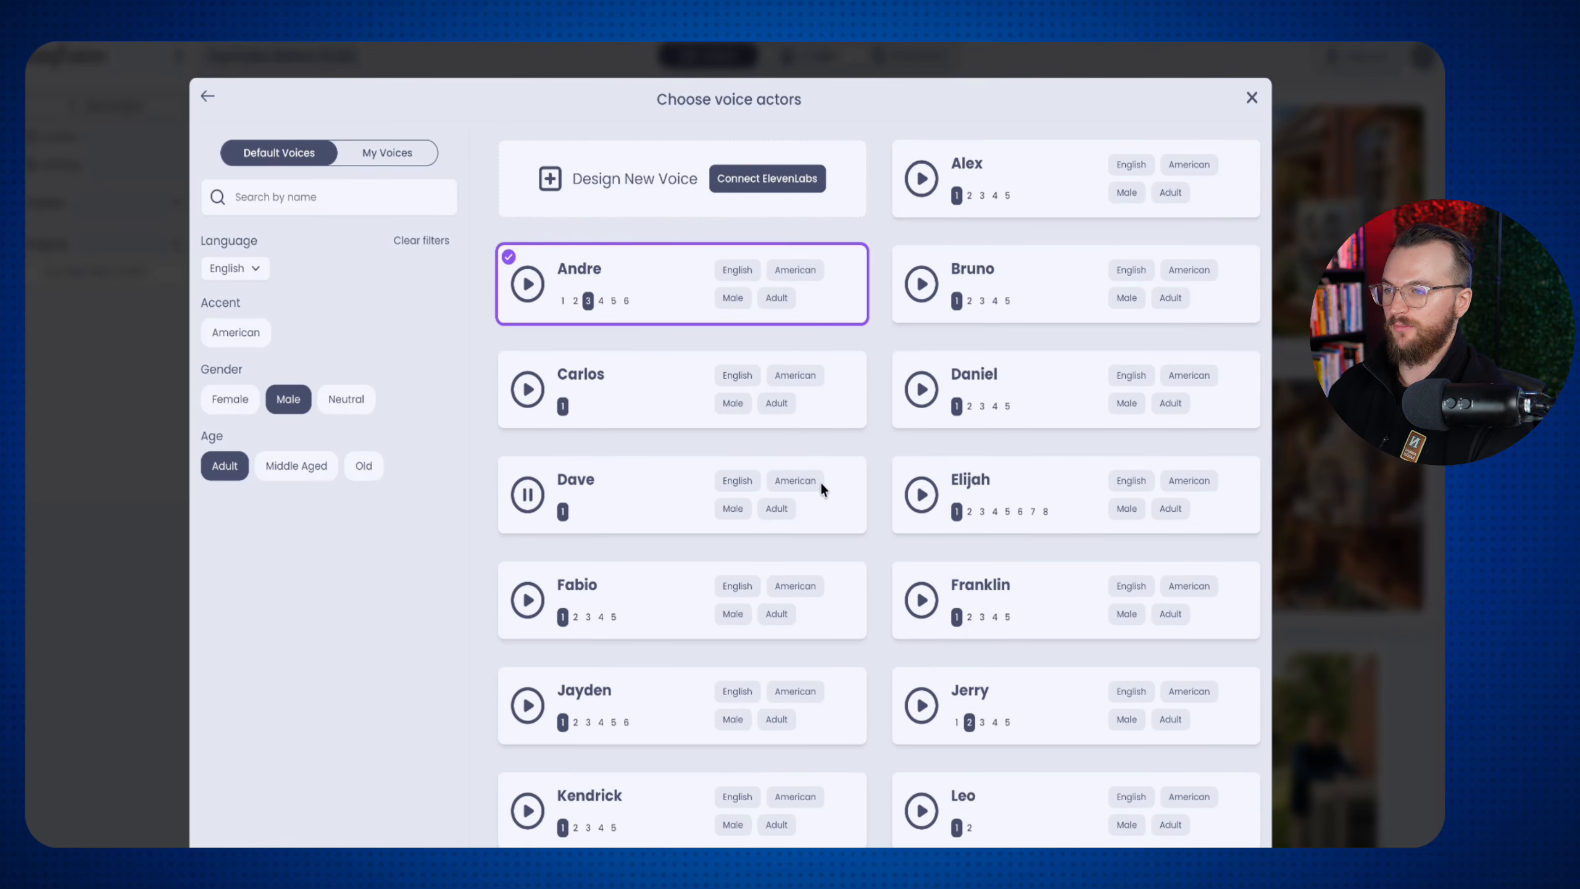
pyautogui.press('Escape')
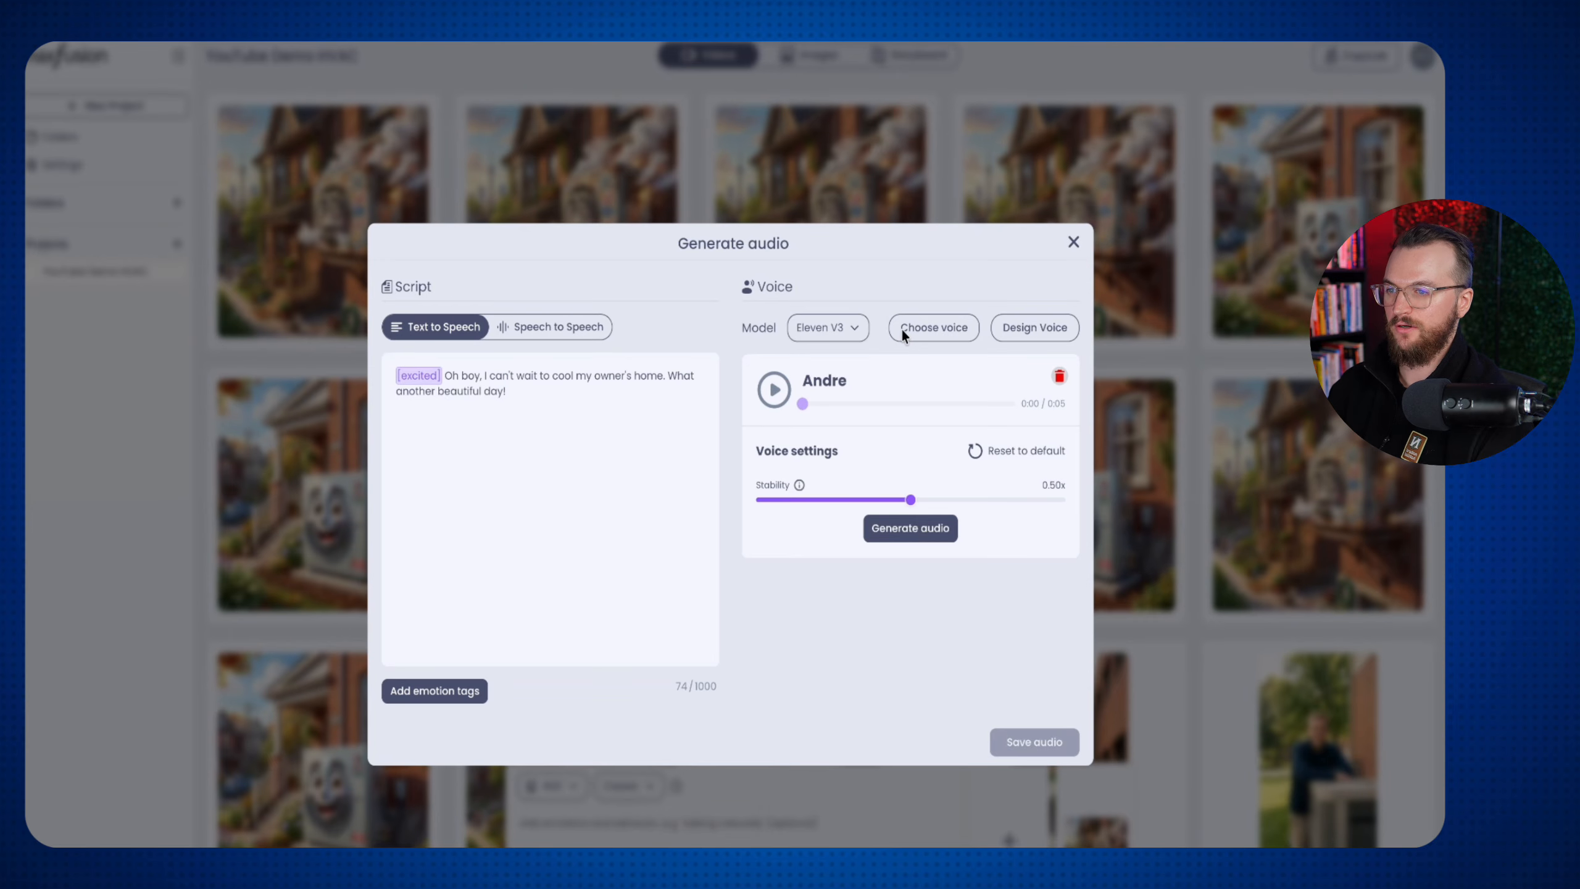
# Replace the script with a "sighs" emotion tag followed by "I can't do this anymore. It's too hot, I'm literally melting."
pyautogui.moveTo(506, 391); pyautogui.dragTo(439, 376)
pyautogui.doubleClick(441, 376)
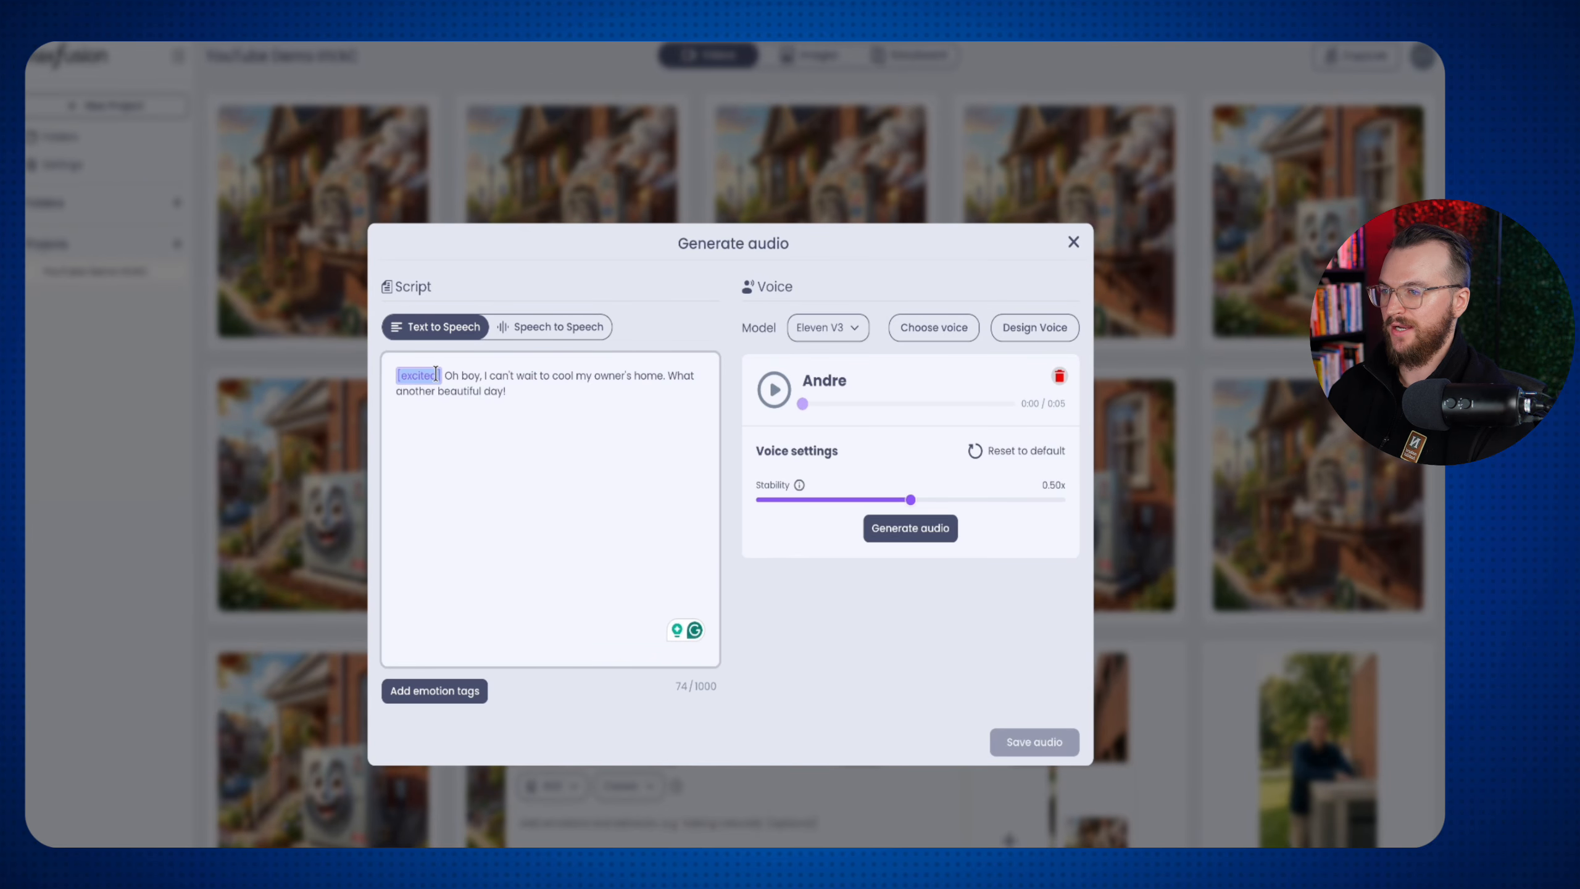
pyautogui.write('[')
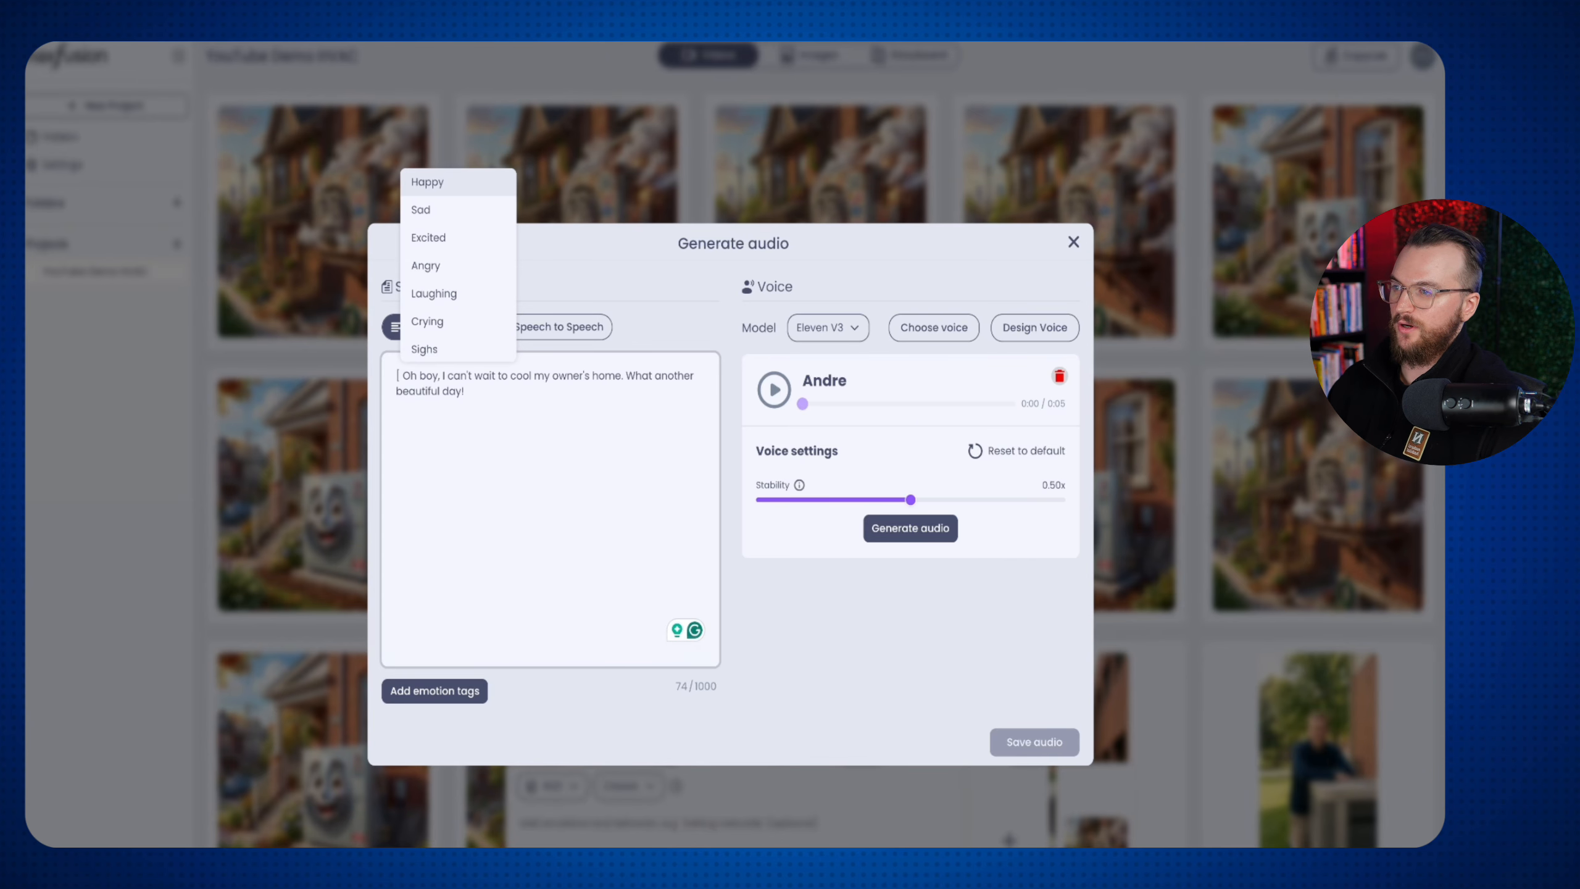
pyautogui.write('sa')
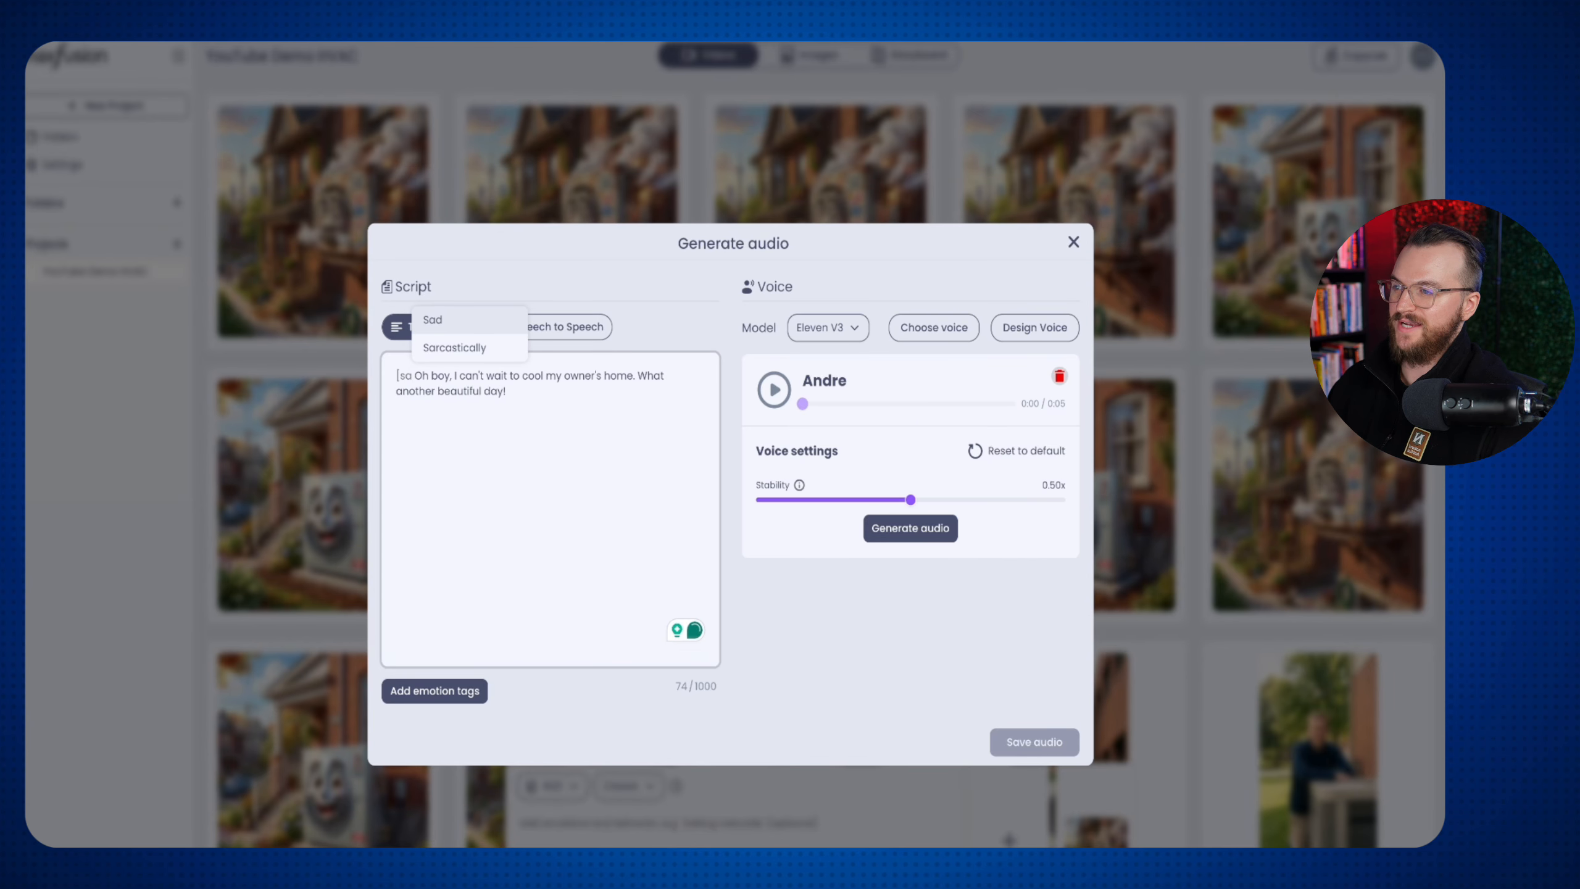
pyautogui.press('BackSpace')
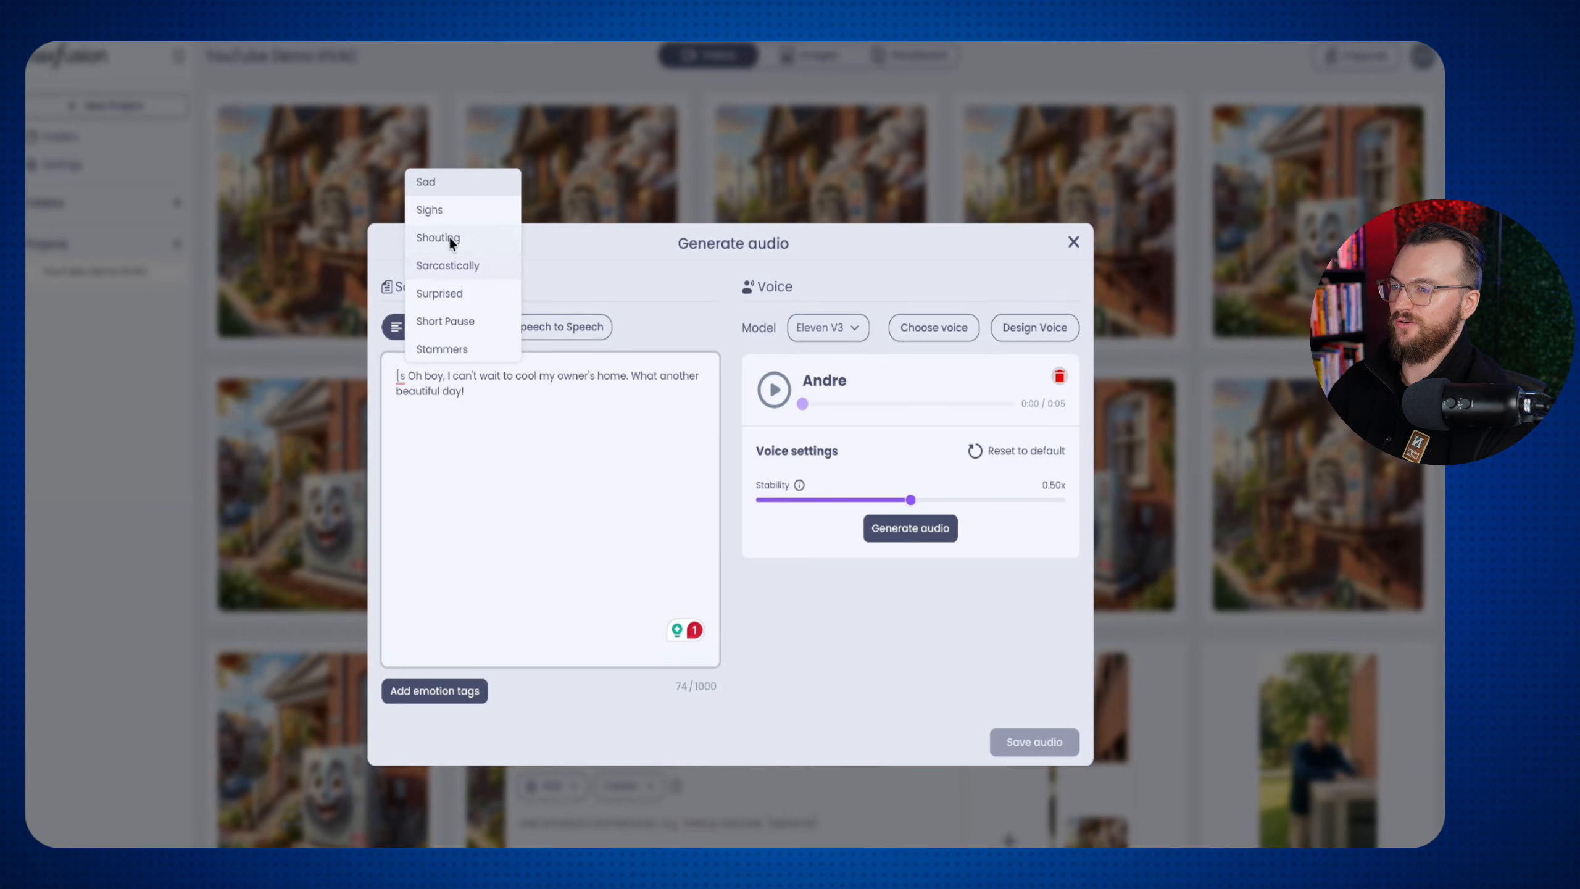
pyautogui.click(437, 213)
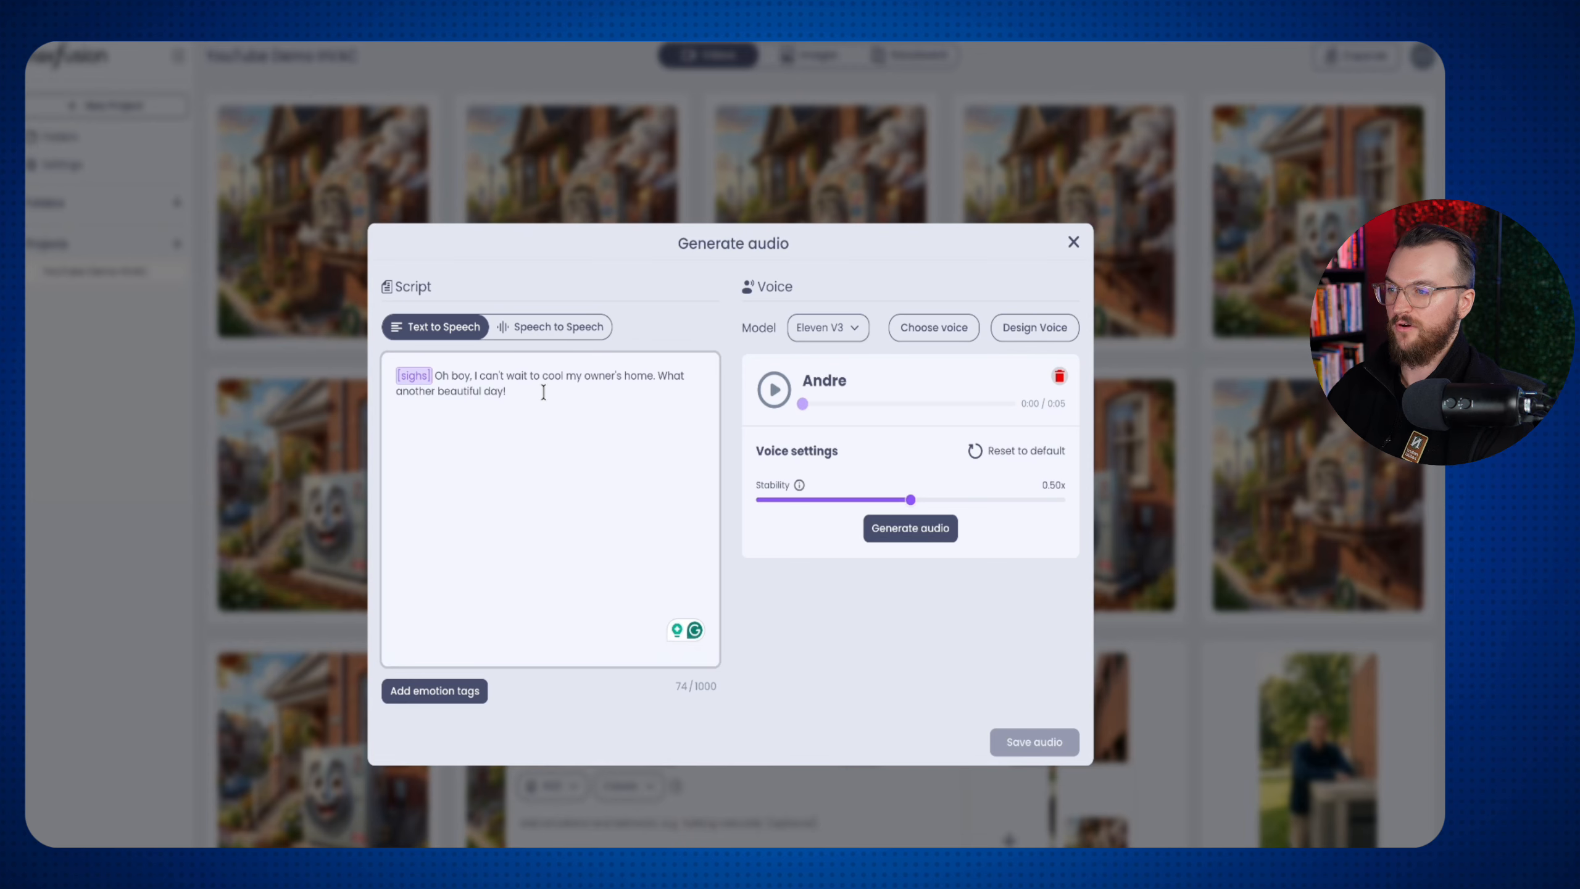
pyautogui.moveTo(579, 390); pyautogui.dragTo(436, 377)
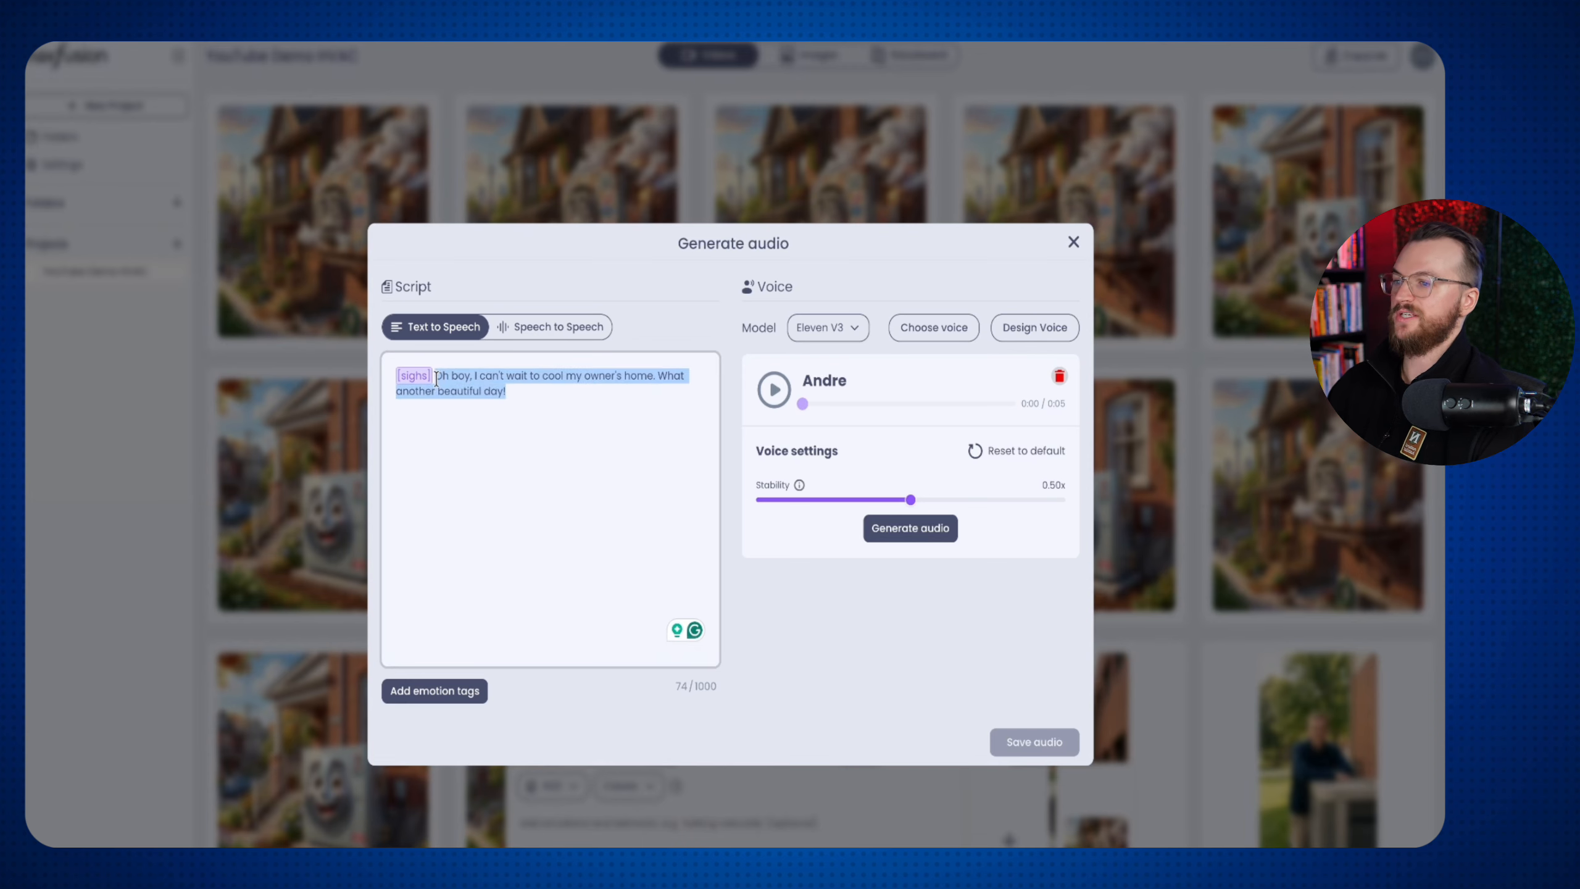
pyautogui.write("I can't do this anymore. It's too hot, I'm literally melting.")
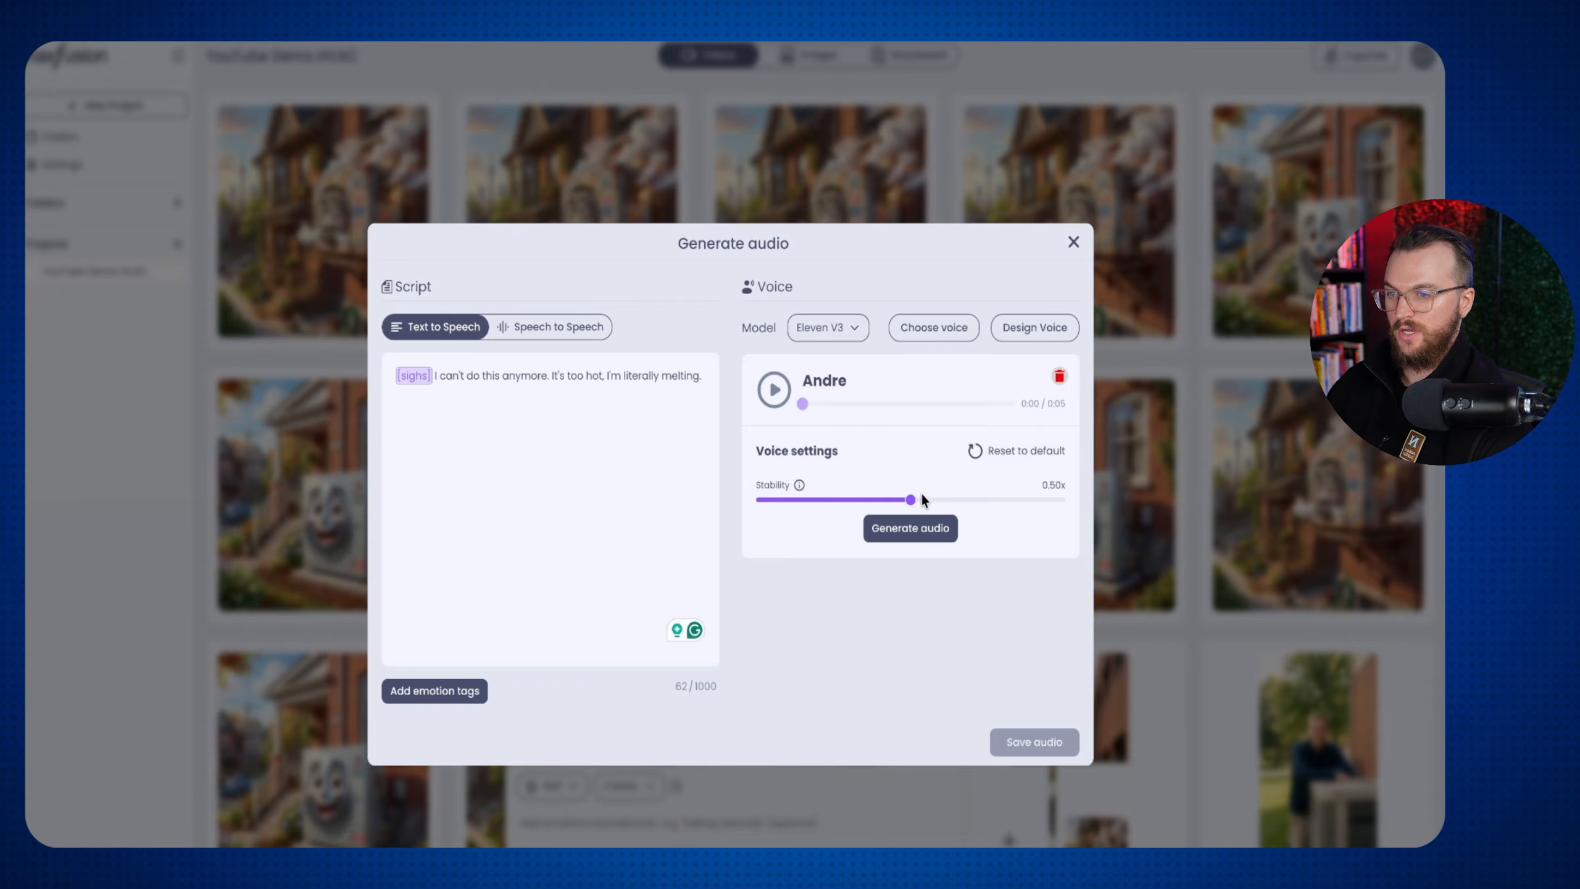
# Set the voice stability to 0.00, generate the audio from the script and save it to the video
pyautogui.moveTo(799, 488)
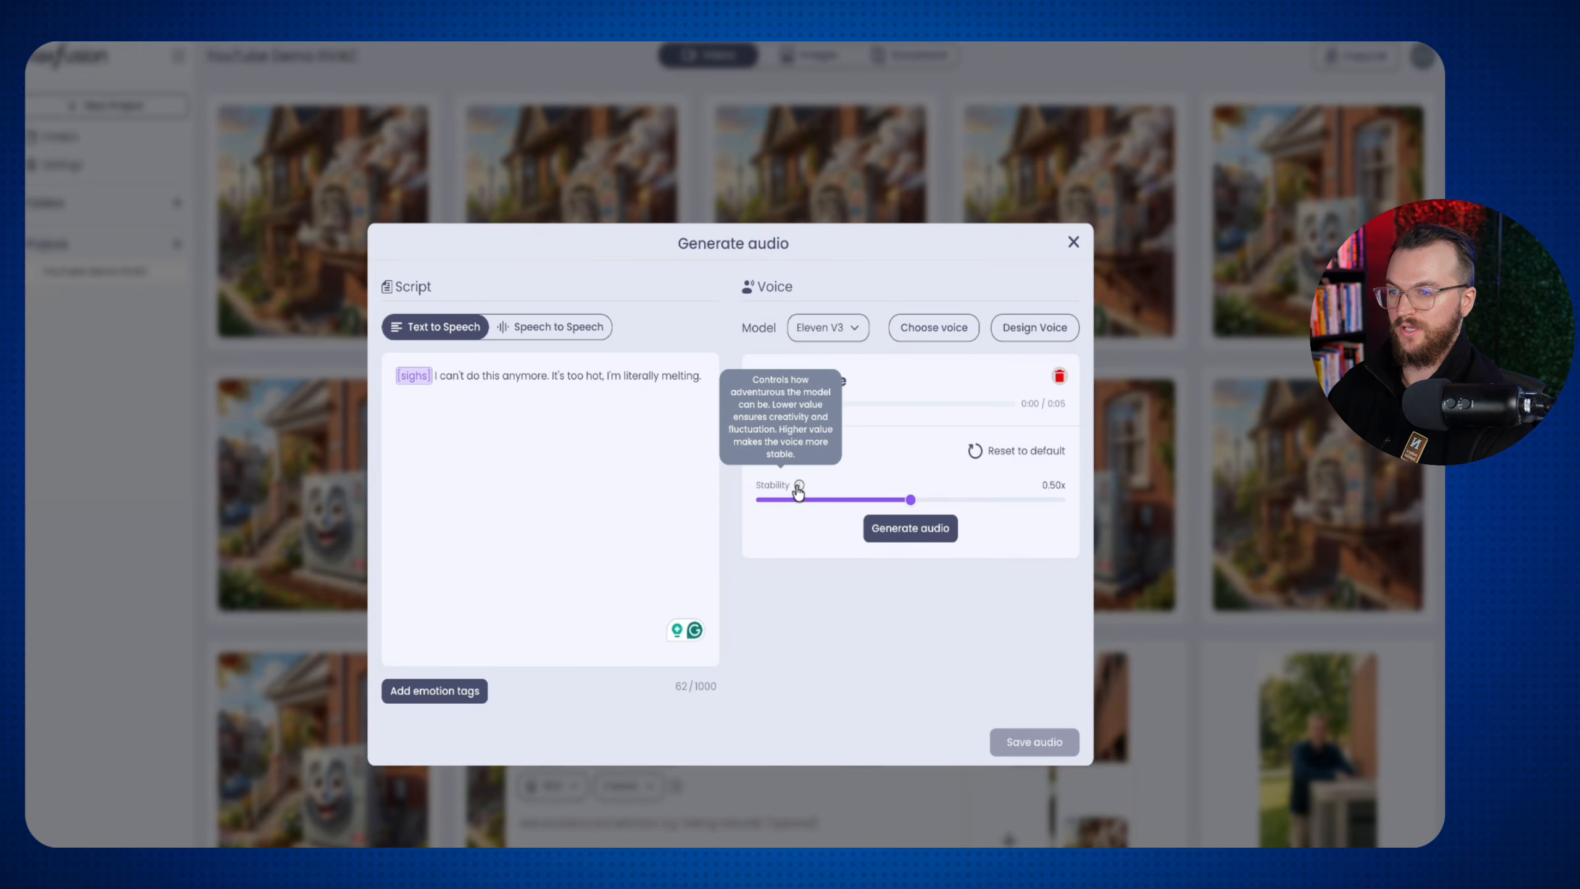
pyautogui.moveTo(908, 497); pyautogui.dragTo(704, 495)
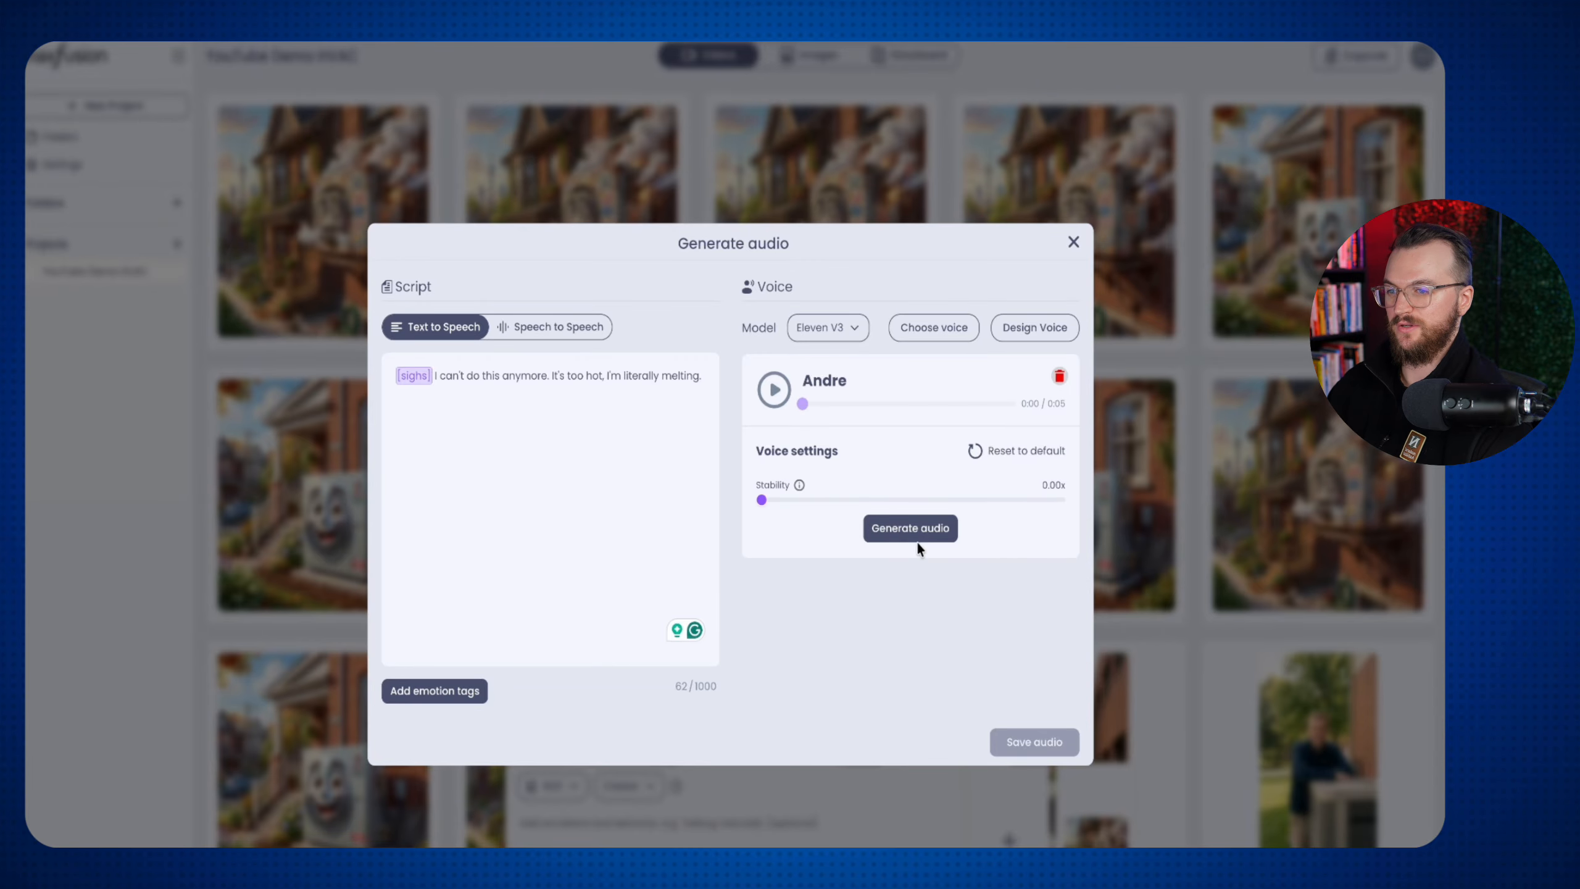
pyautogui.click(917, 529)
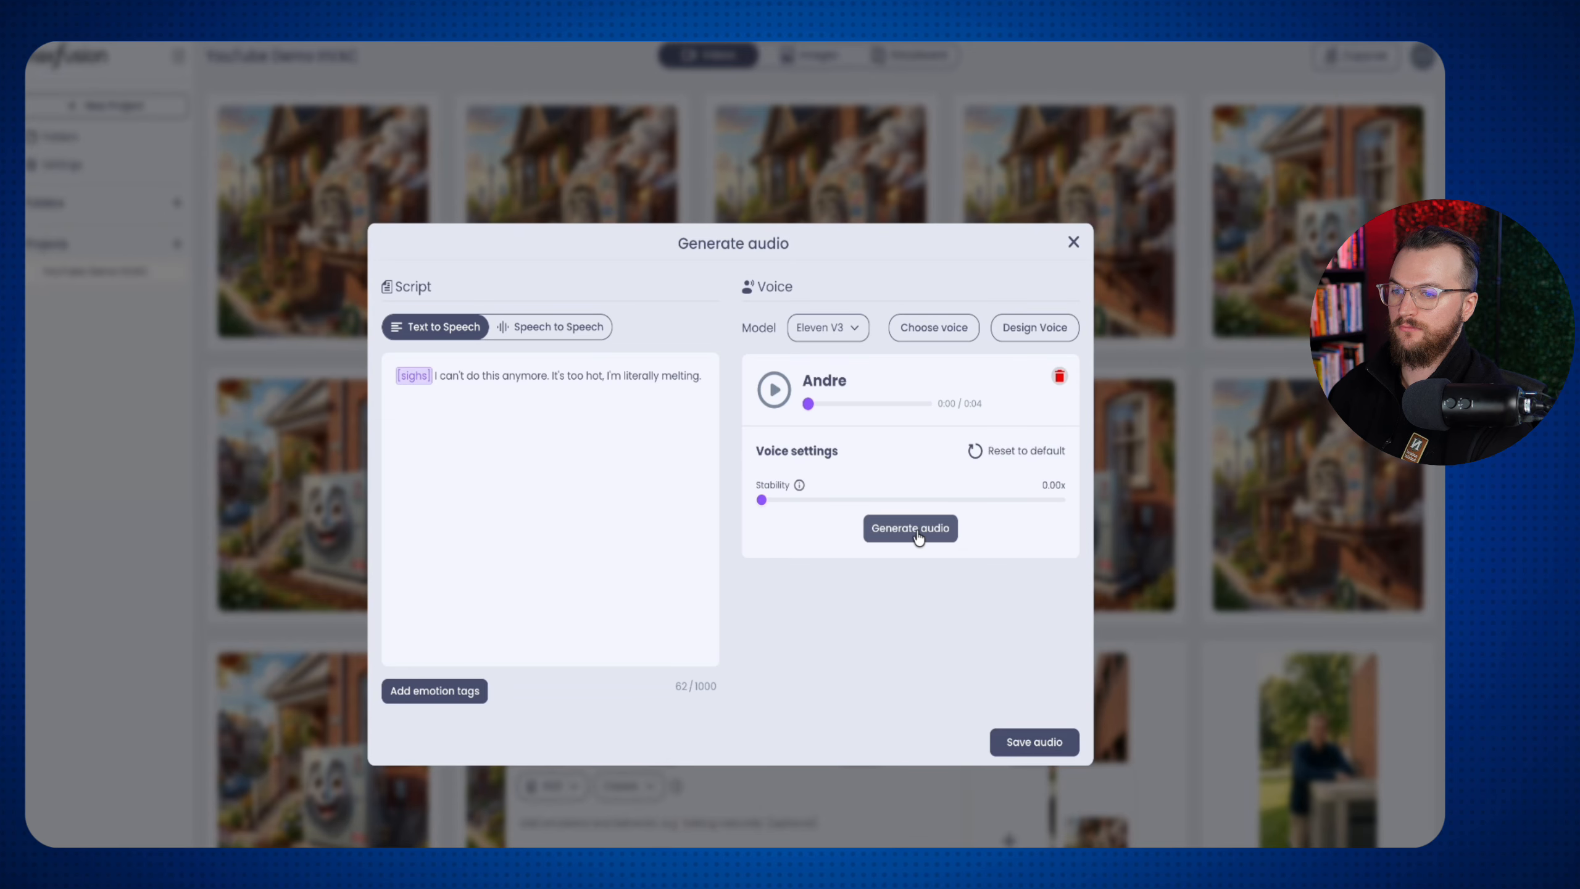
pyautogui.click(1030, 737)
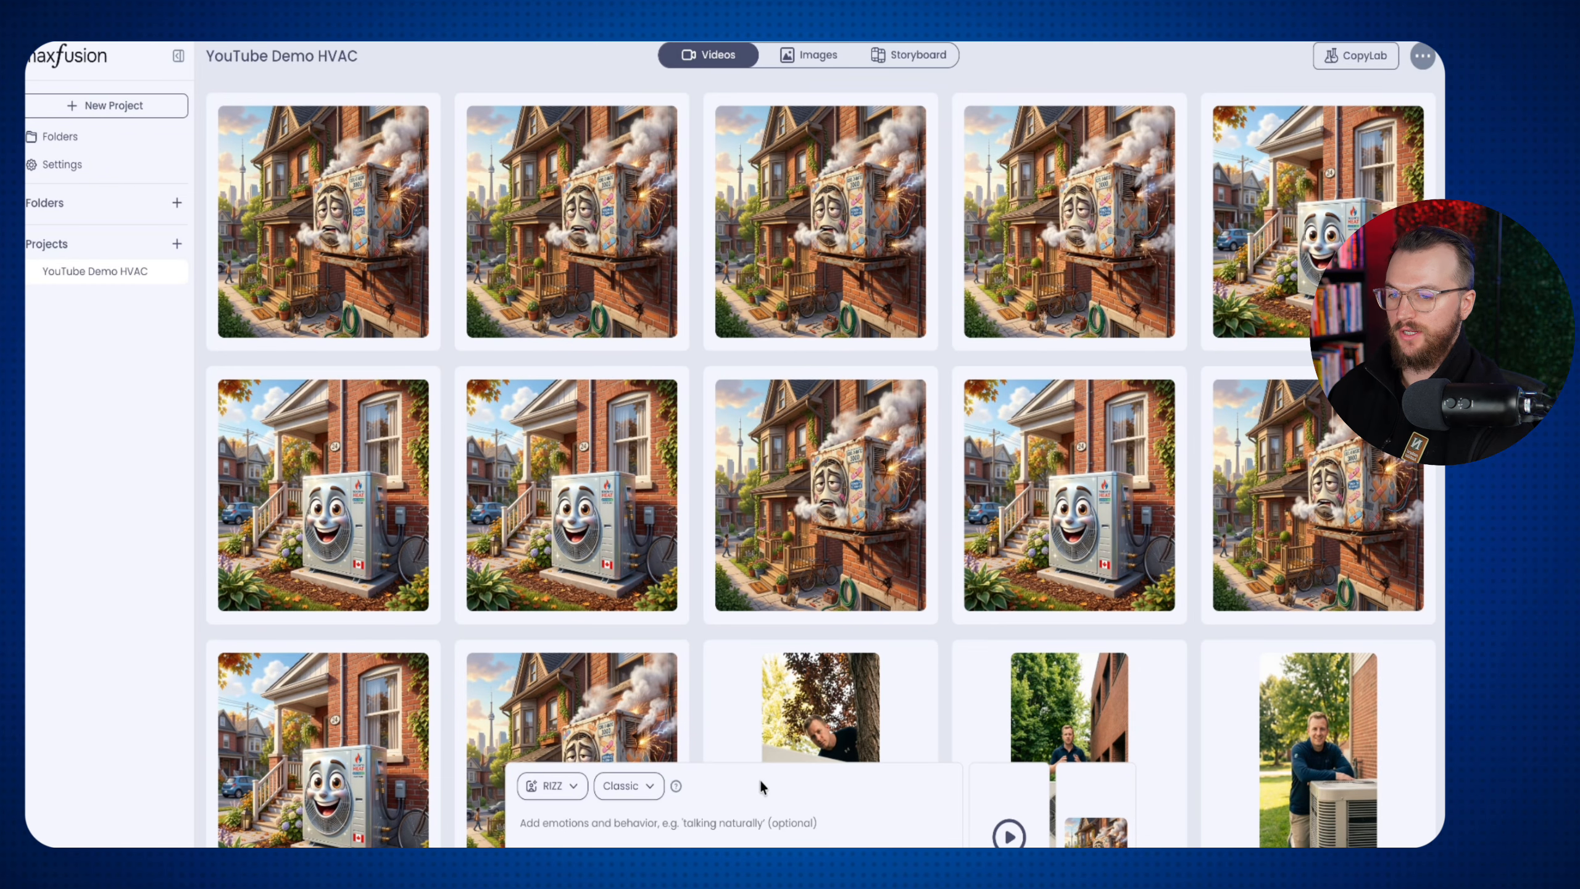
# Inspect the behavior prompt of the existing video showing the man leaning on the AC unit beside the brick wall
pyautogui.click(743, 834)
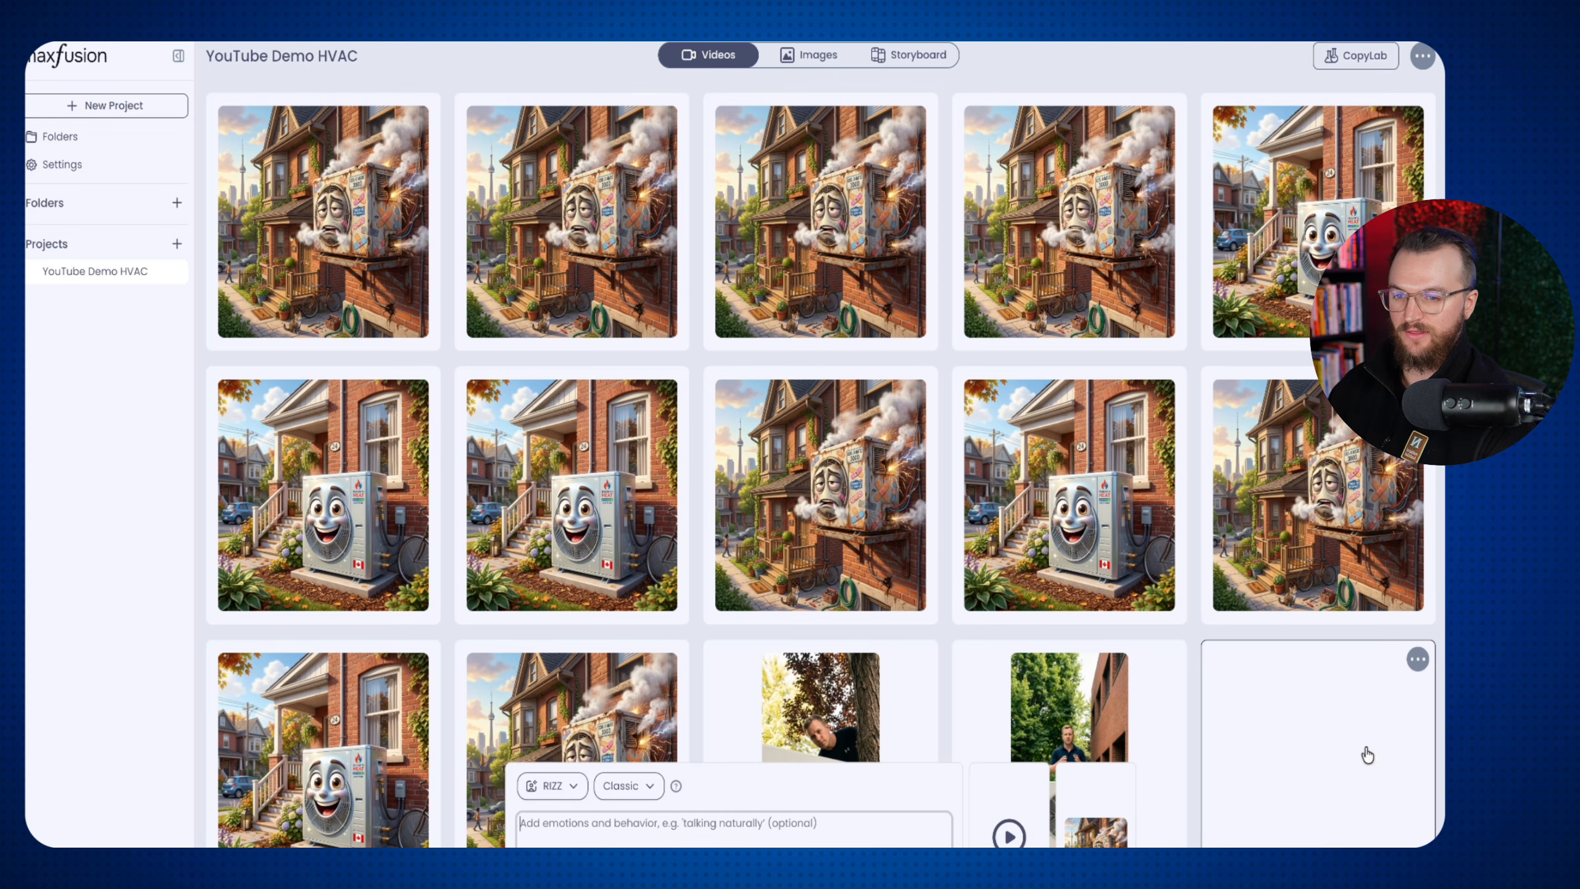
pyautogui.scroll(-3, 1345, 657)
pyautogui.click(1345, 657)
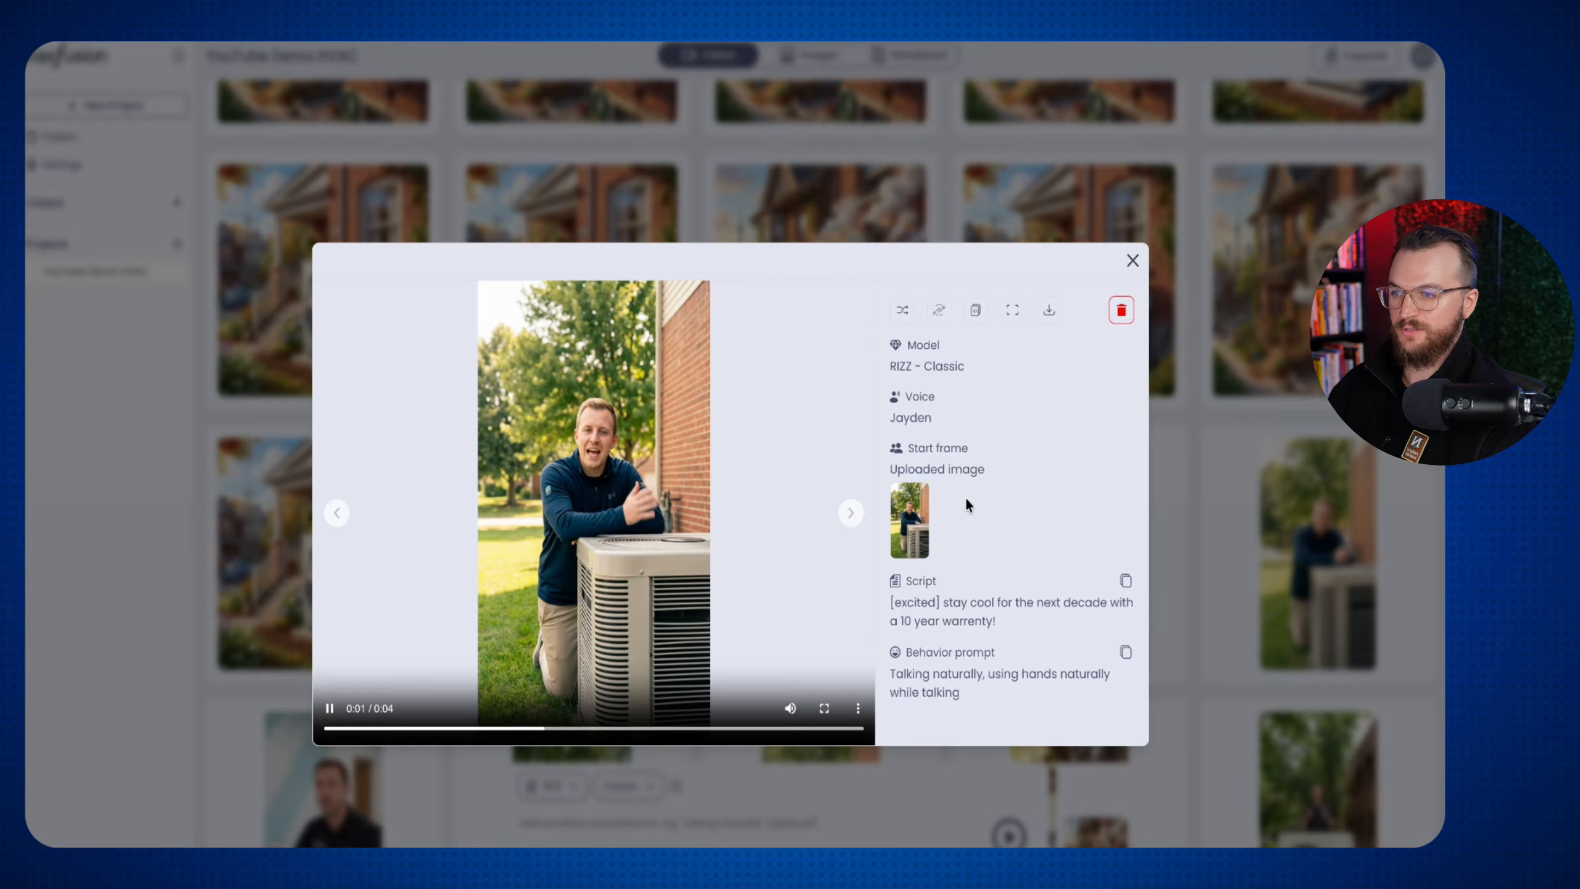
pyautogui.click(640, 459)
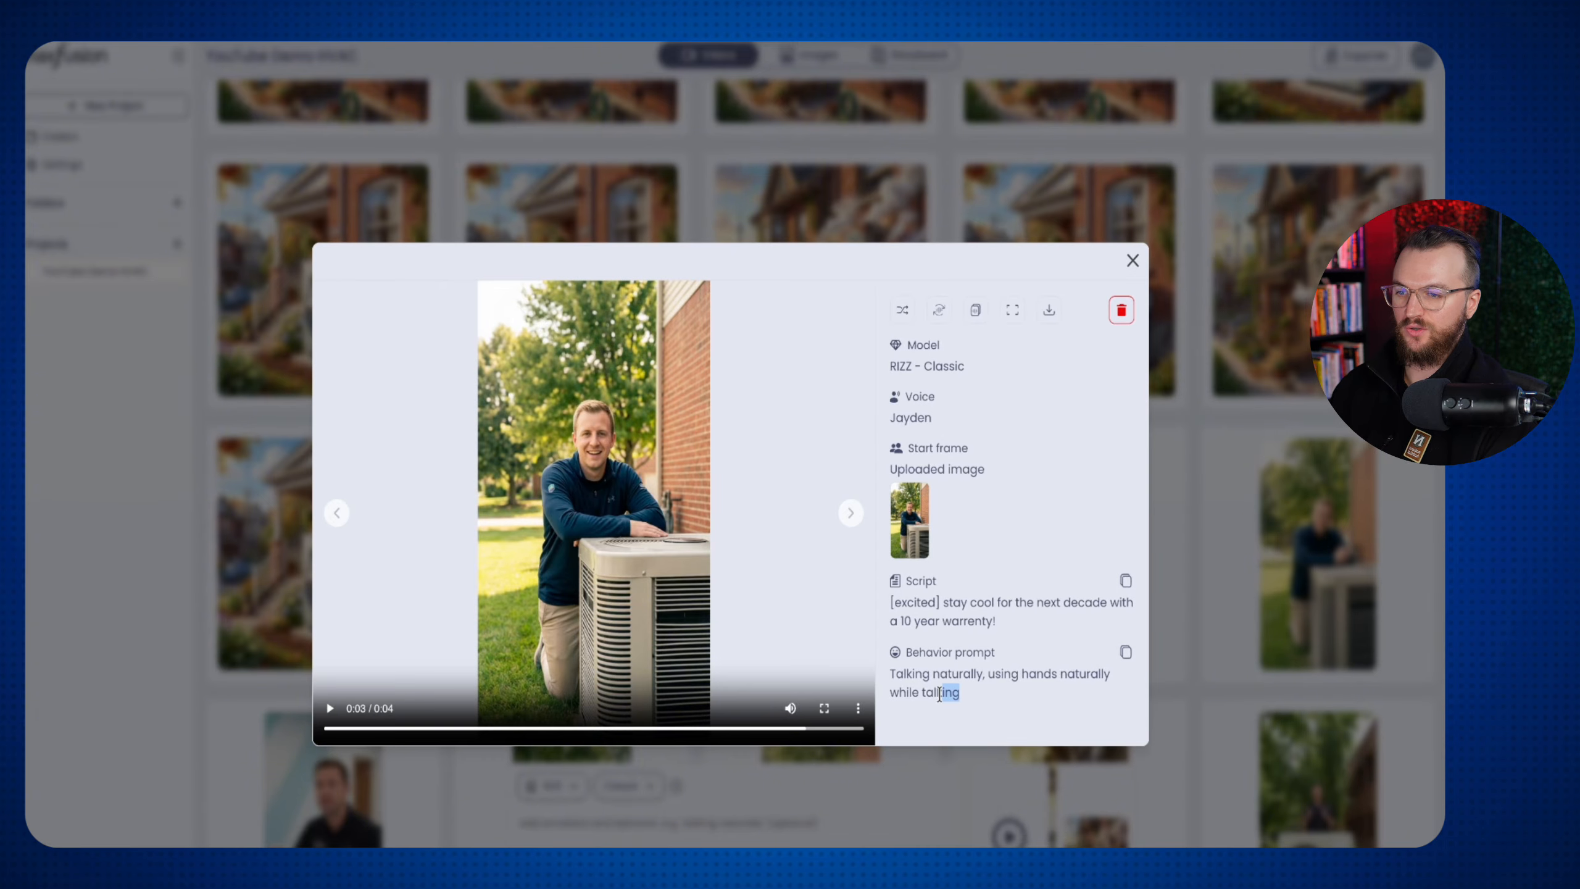
pyautogui.moveTo(939, 694); pyautogui.dragTo(890, 677)
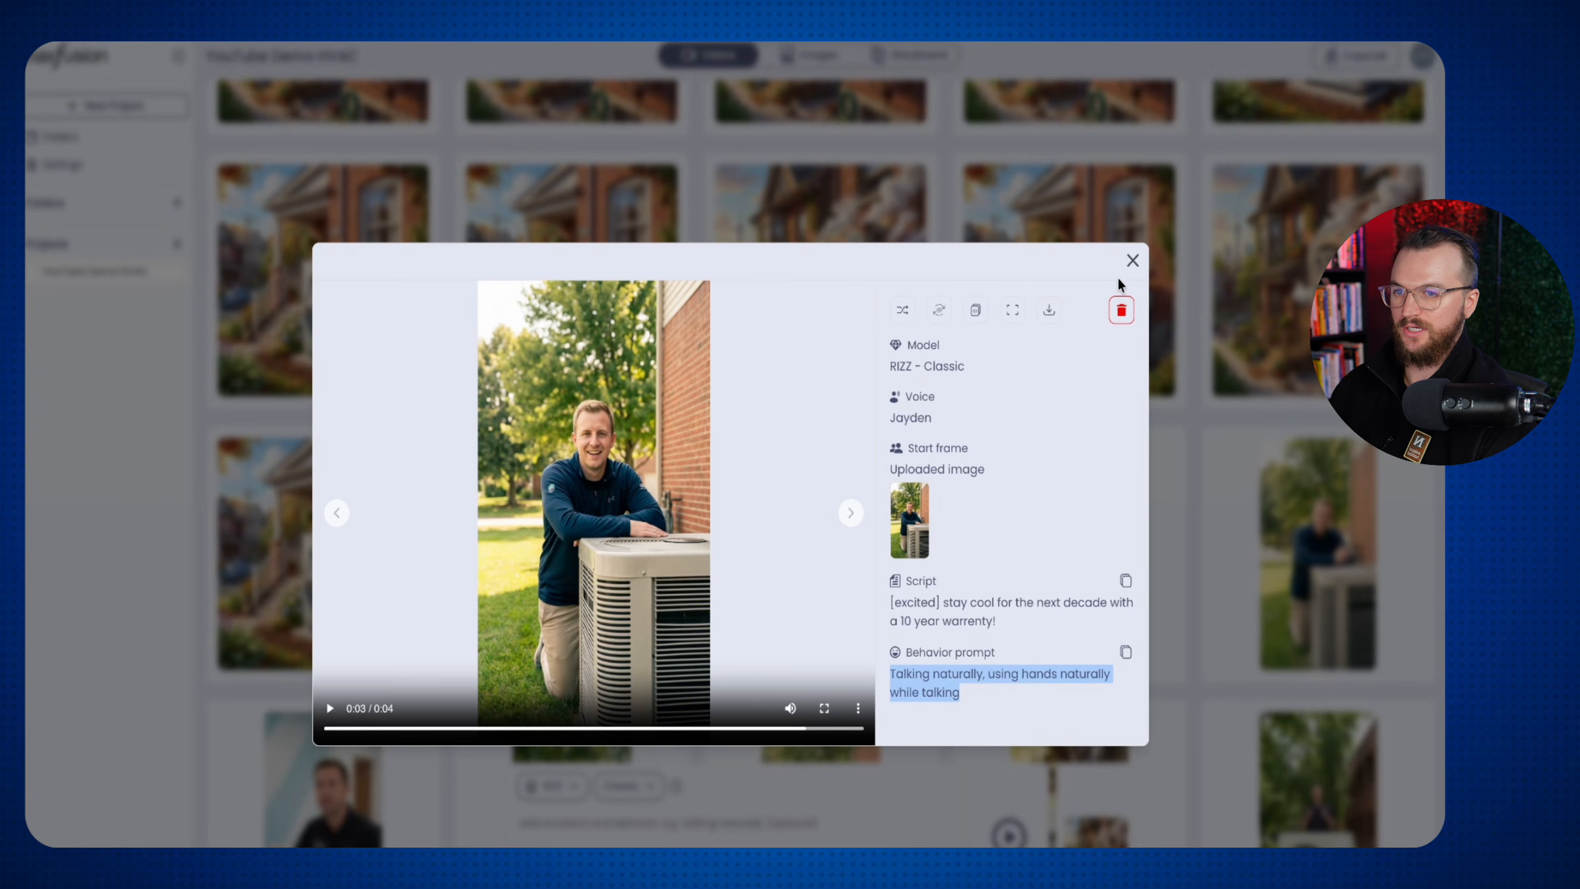
# Write the behavior prompt "Animate the face in the image, make the background move naturally. Express some emotion with the face."
pyautogui.click(1132, 261)
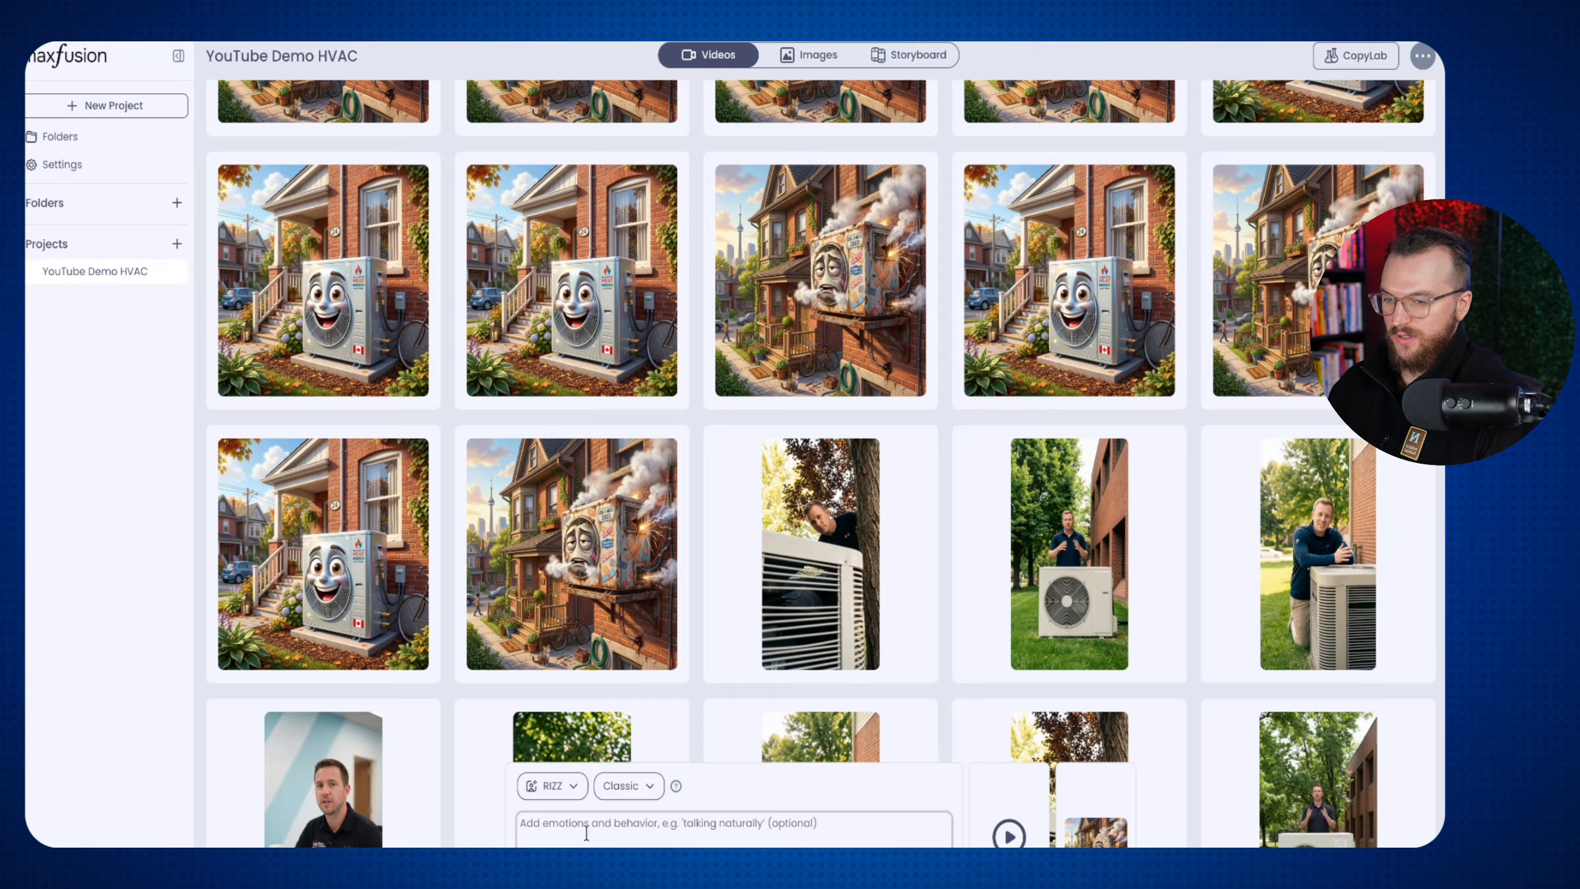
pyautogui.write('Animate the c')
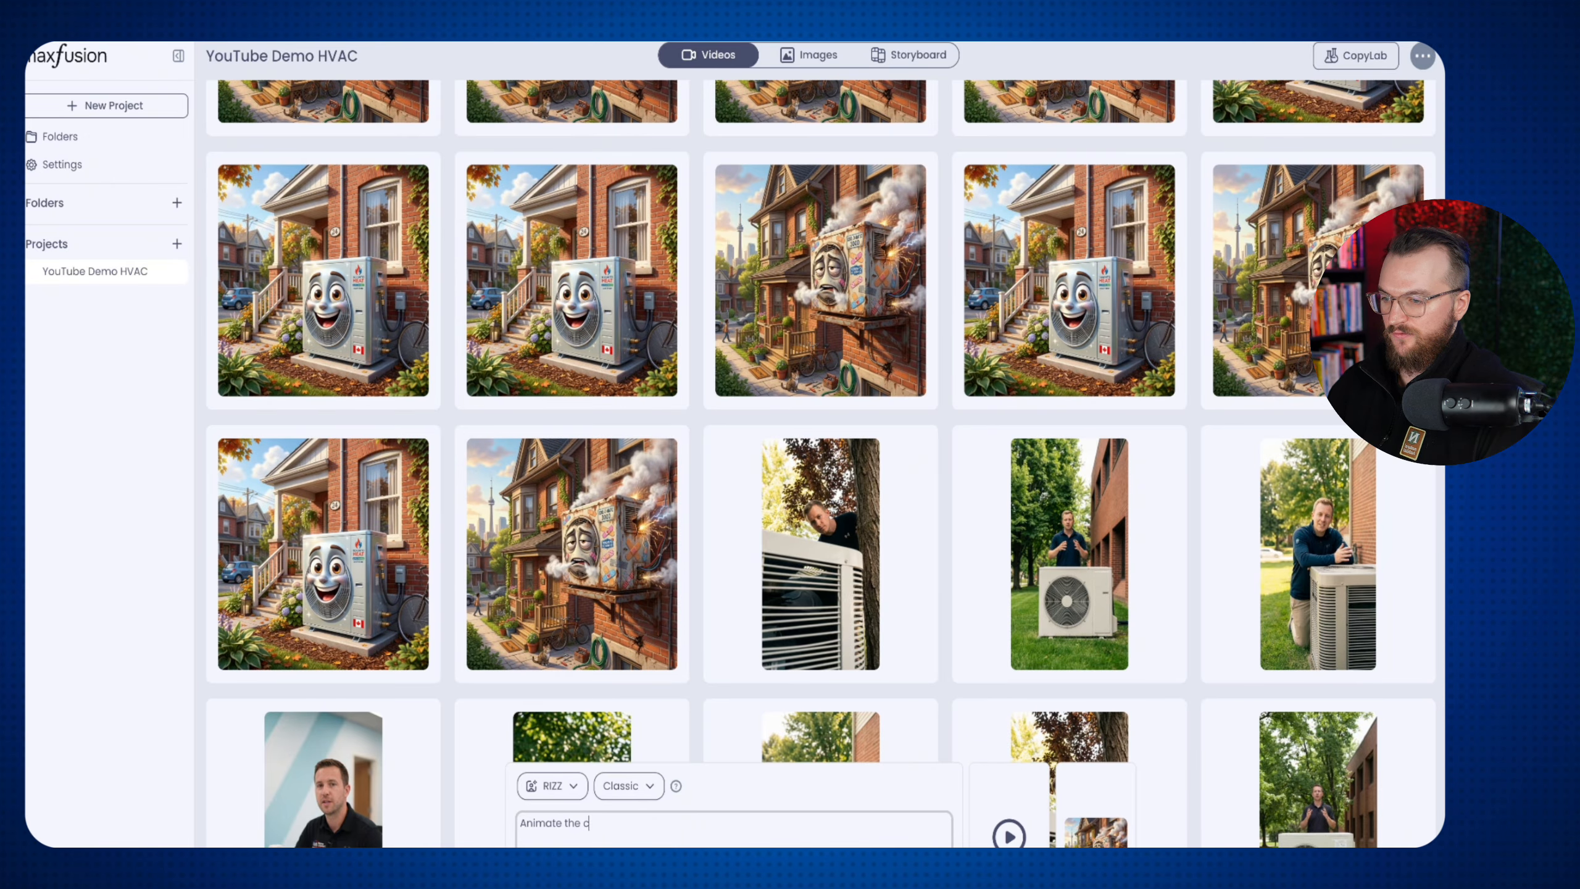
pyautogui.press('BackSpace')
pyautogui.write('face in the image')
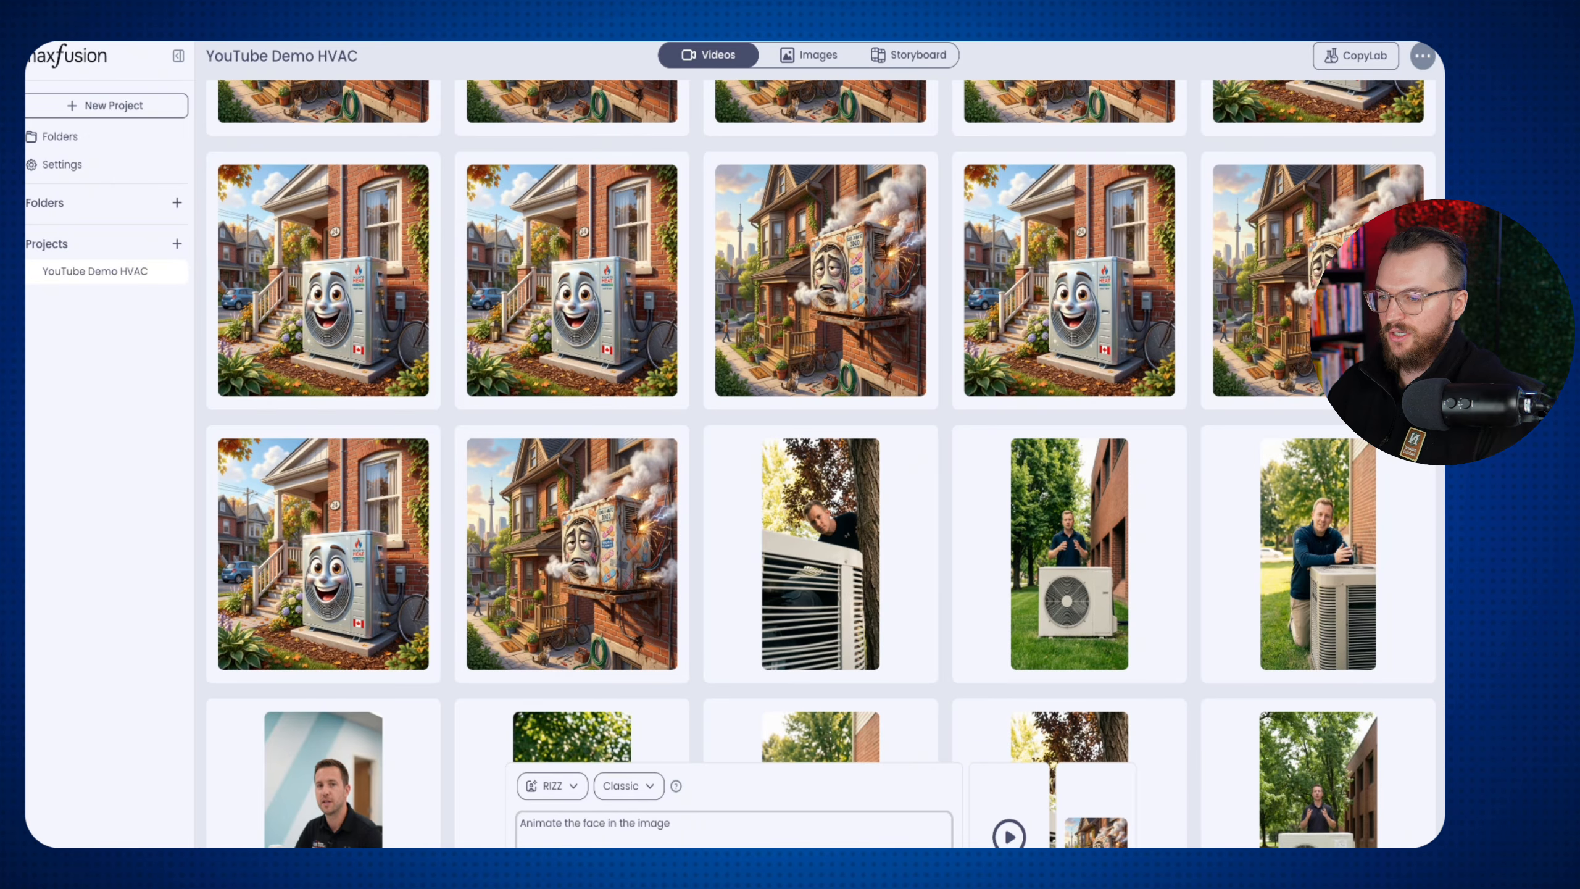
pyautogui.write(', make the background')
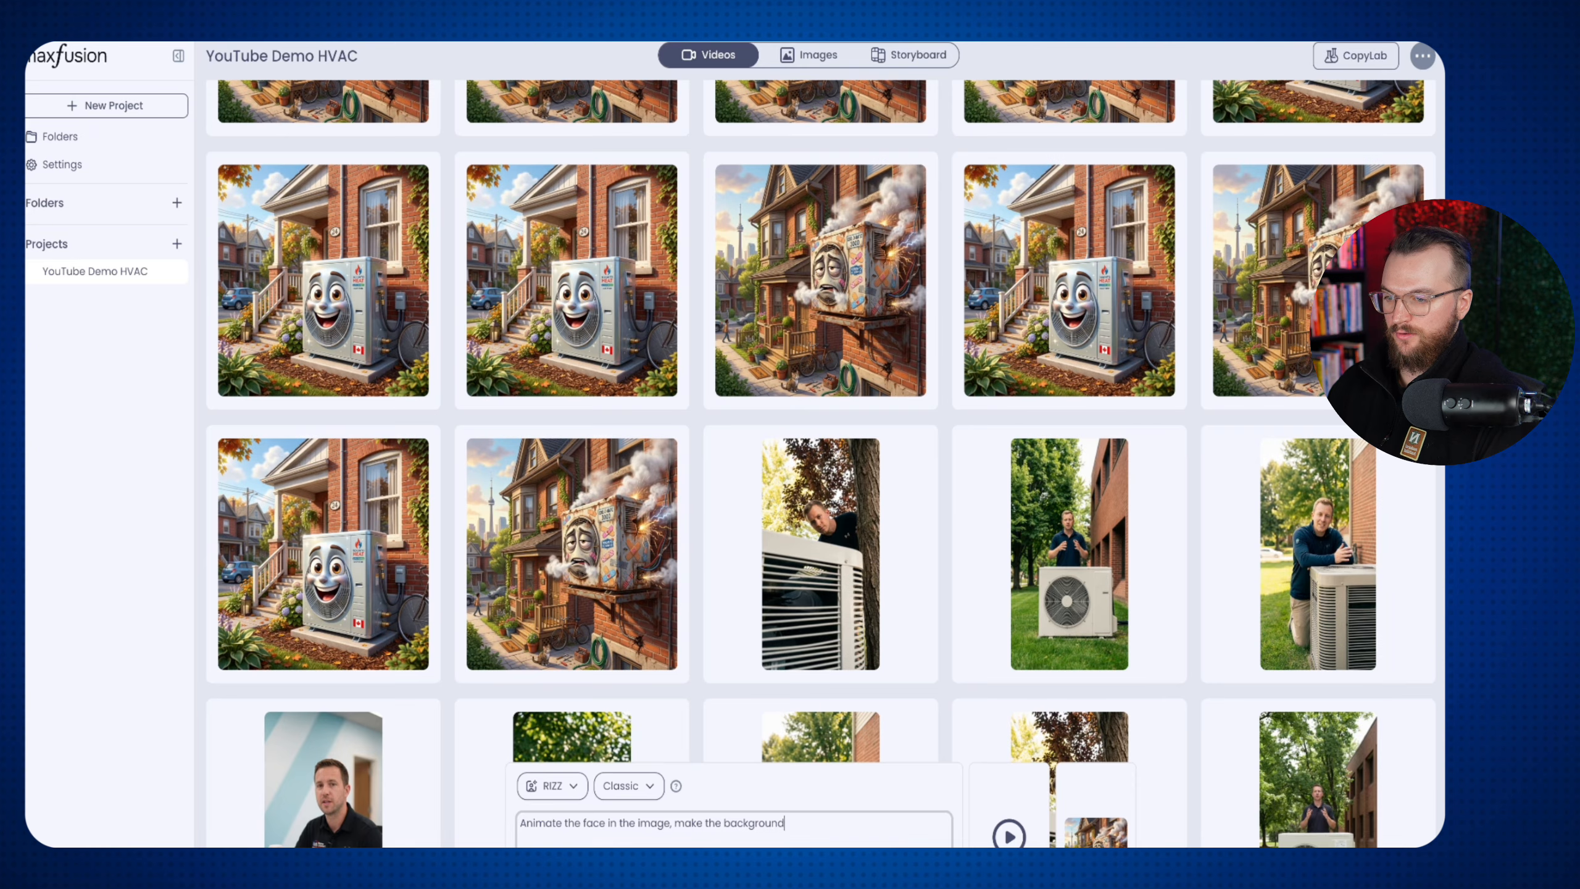
pyautogui.write(' move naturally. Expr')
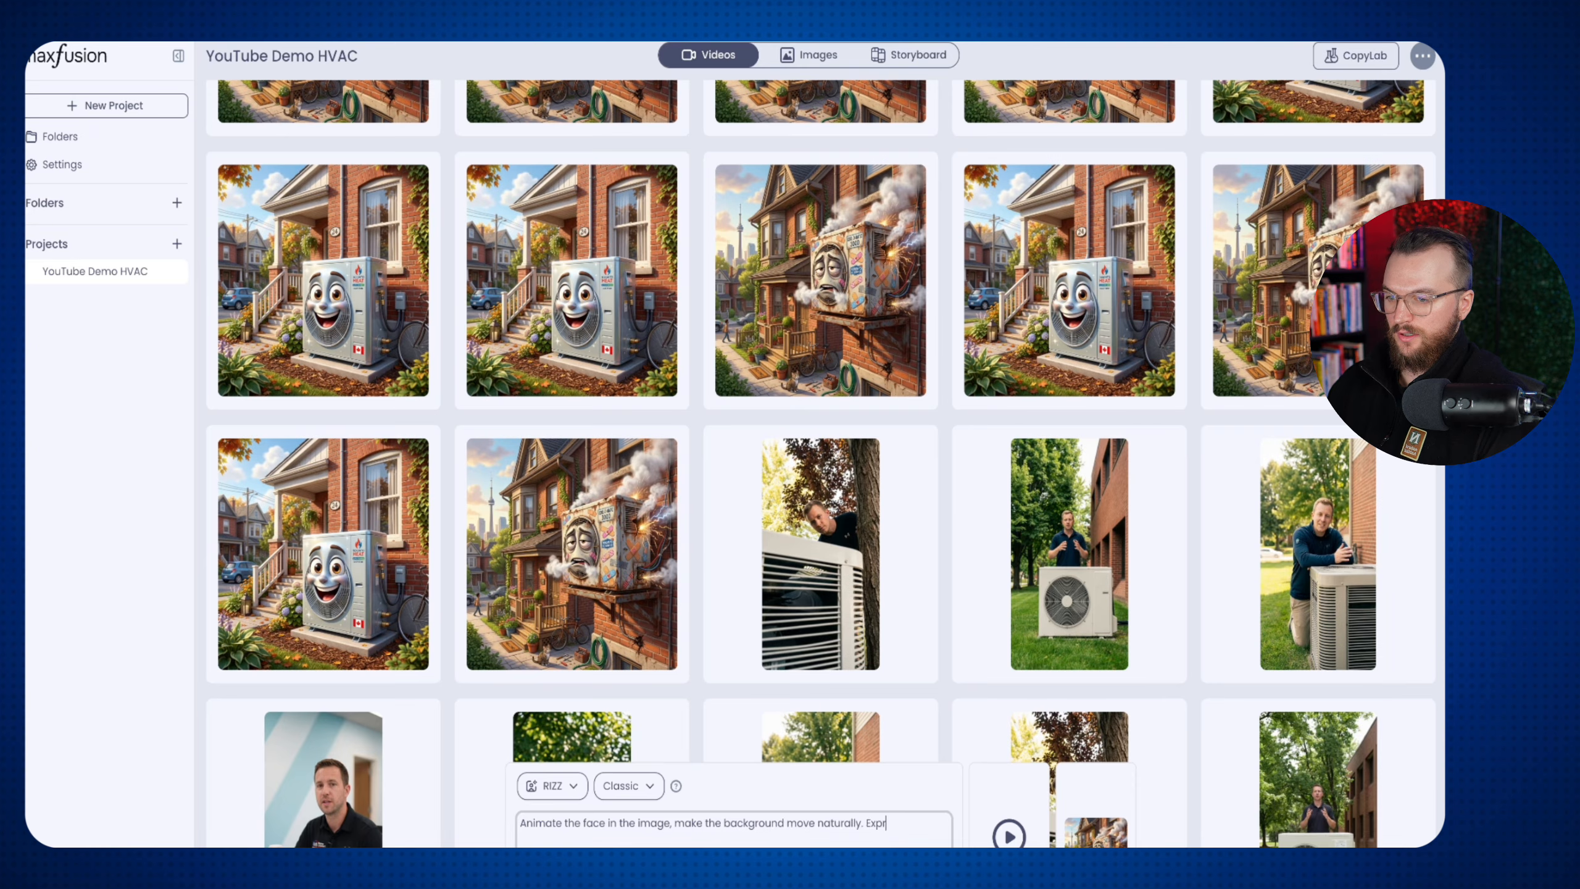
pyautogui.write('ess some emotion ')
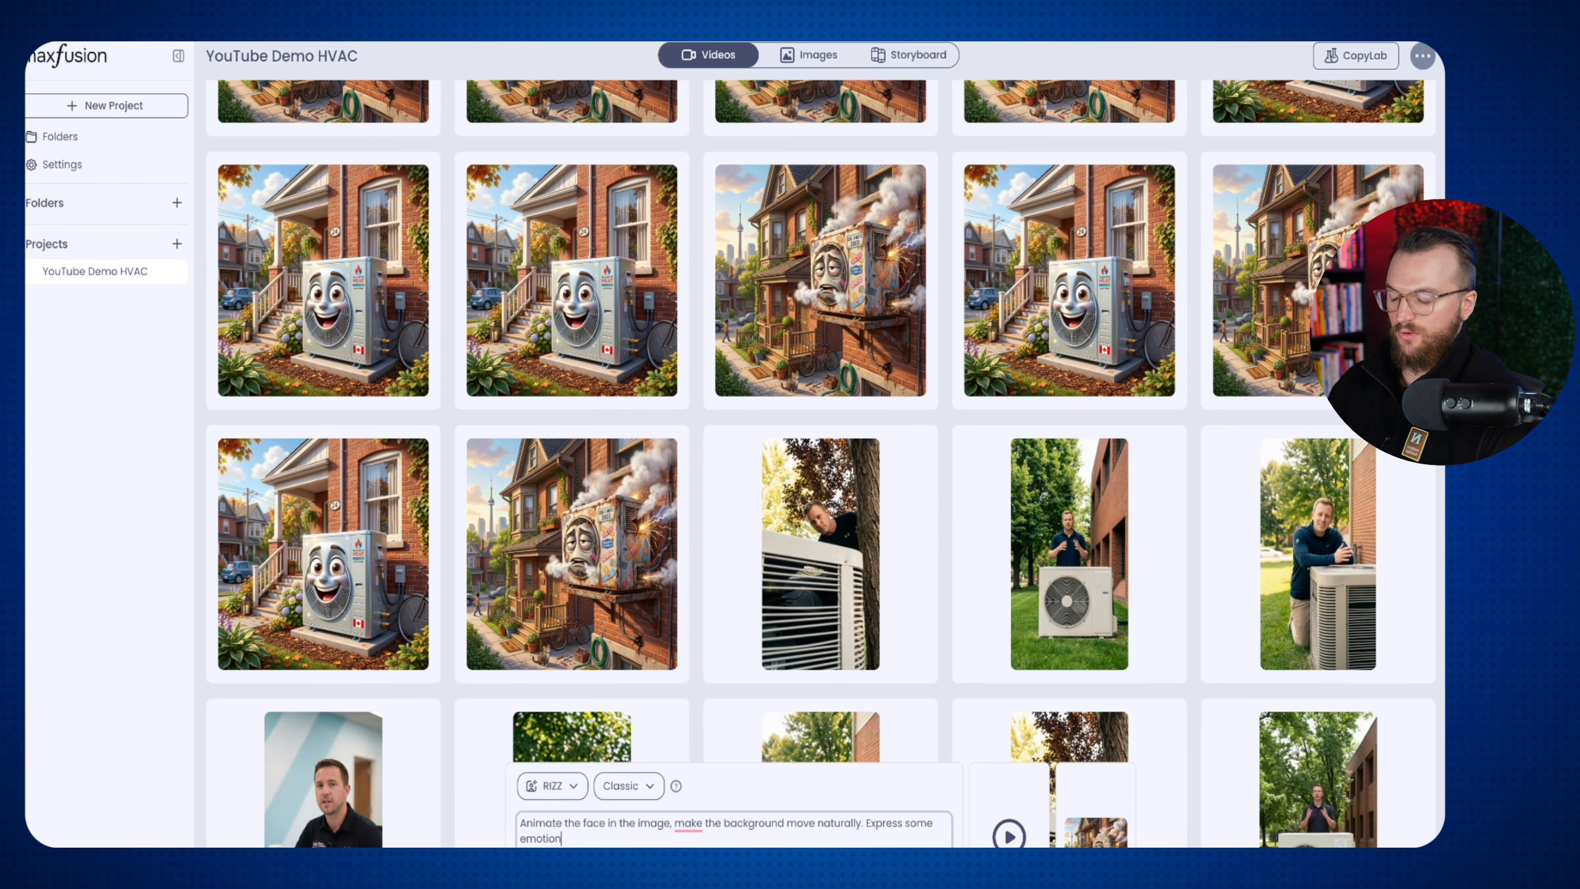
pyautogui.write('with the face.')
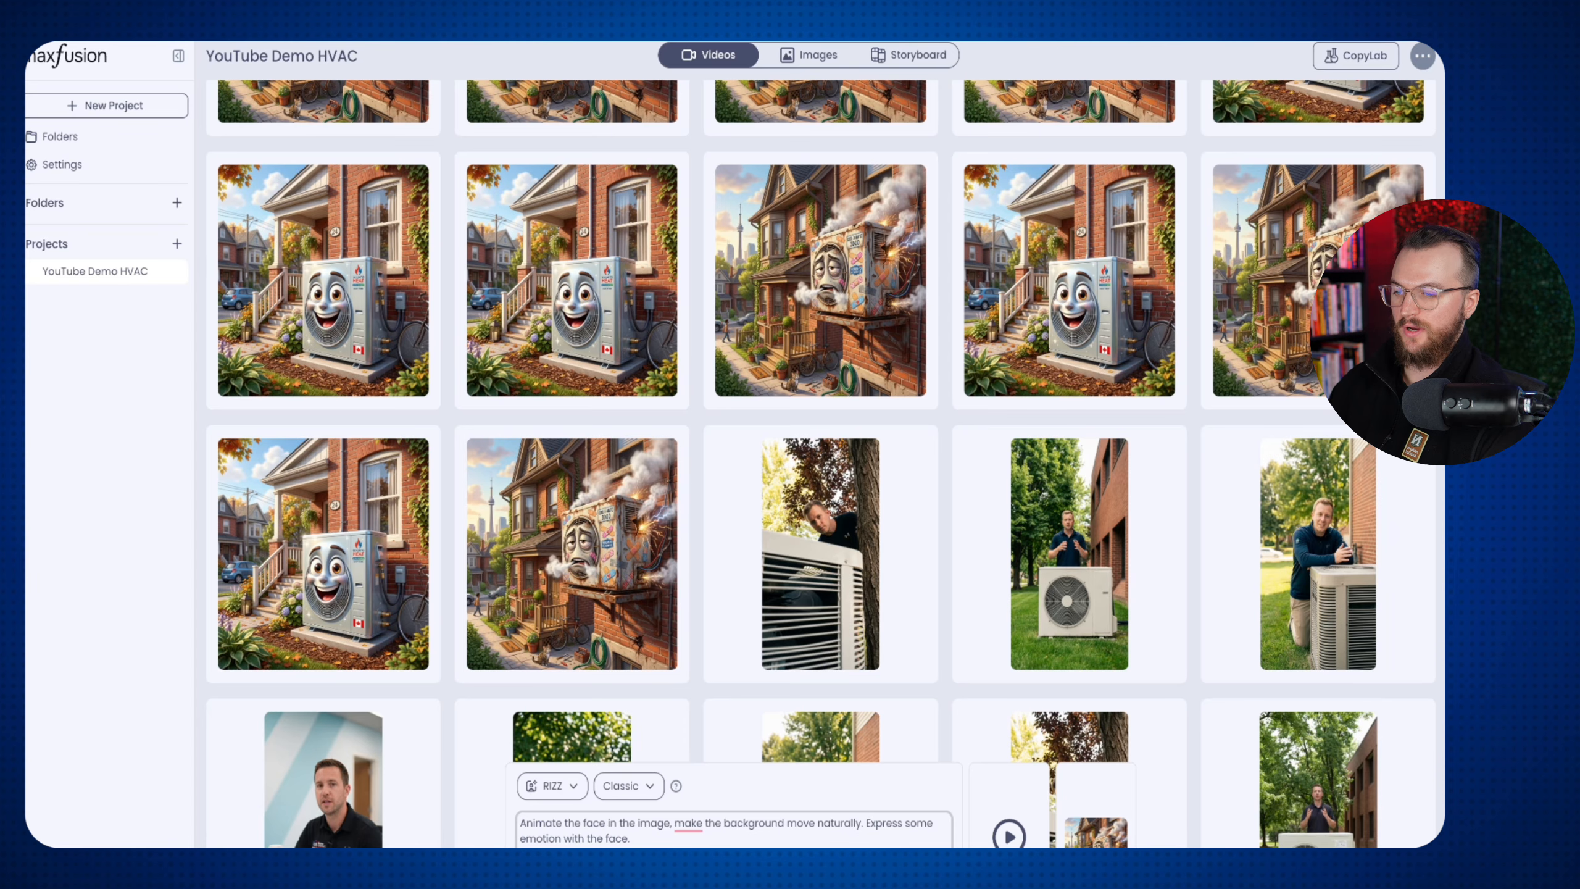
# Submit the broken AC video, confirm the rights to the image and audio, and start its generation
pyautogui.press('Return')
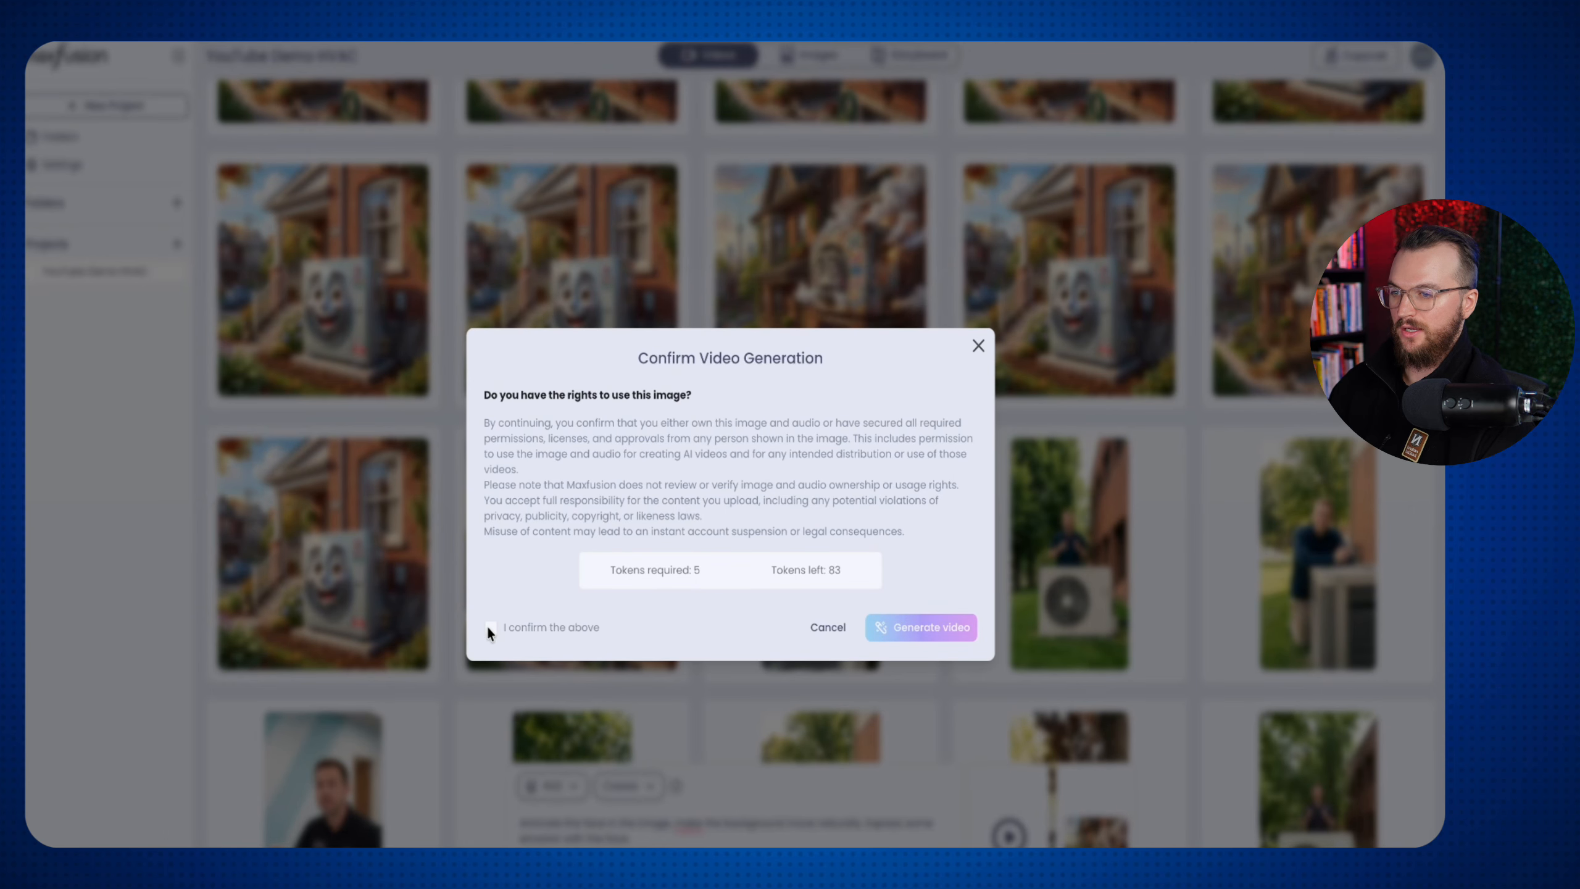
pyautogui.click(490, 627)
pyautogui.click(924, 635)
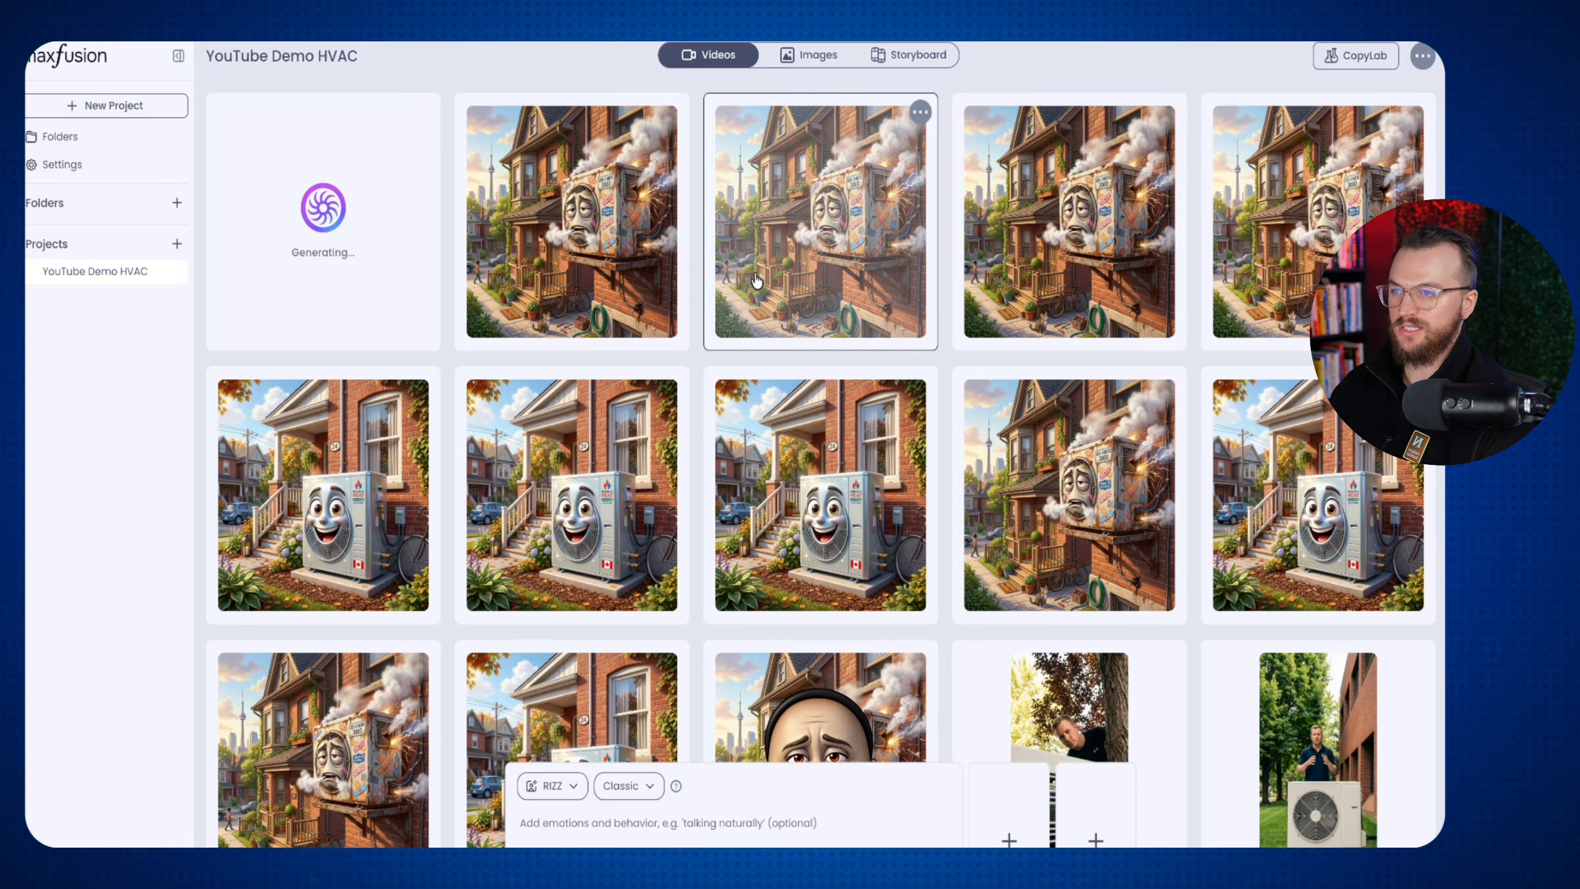
# Remix the video that is still generating so its behavior prompt, audio and start frame are reused
pyautogui.click(423, 112)
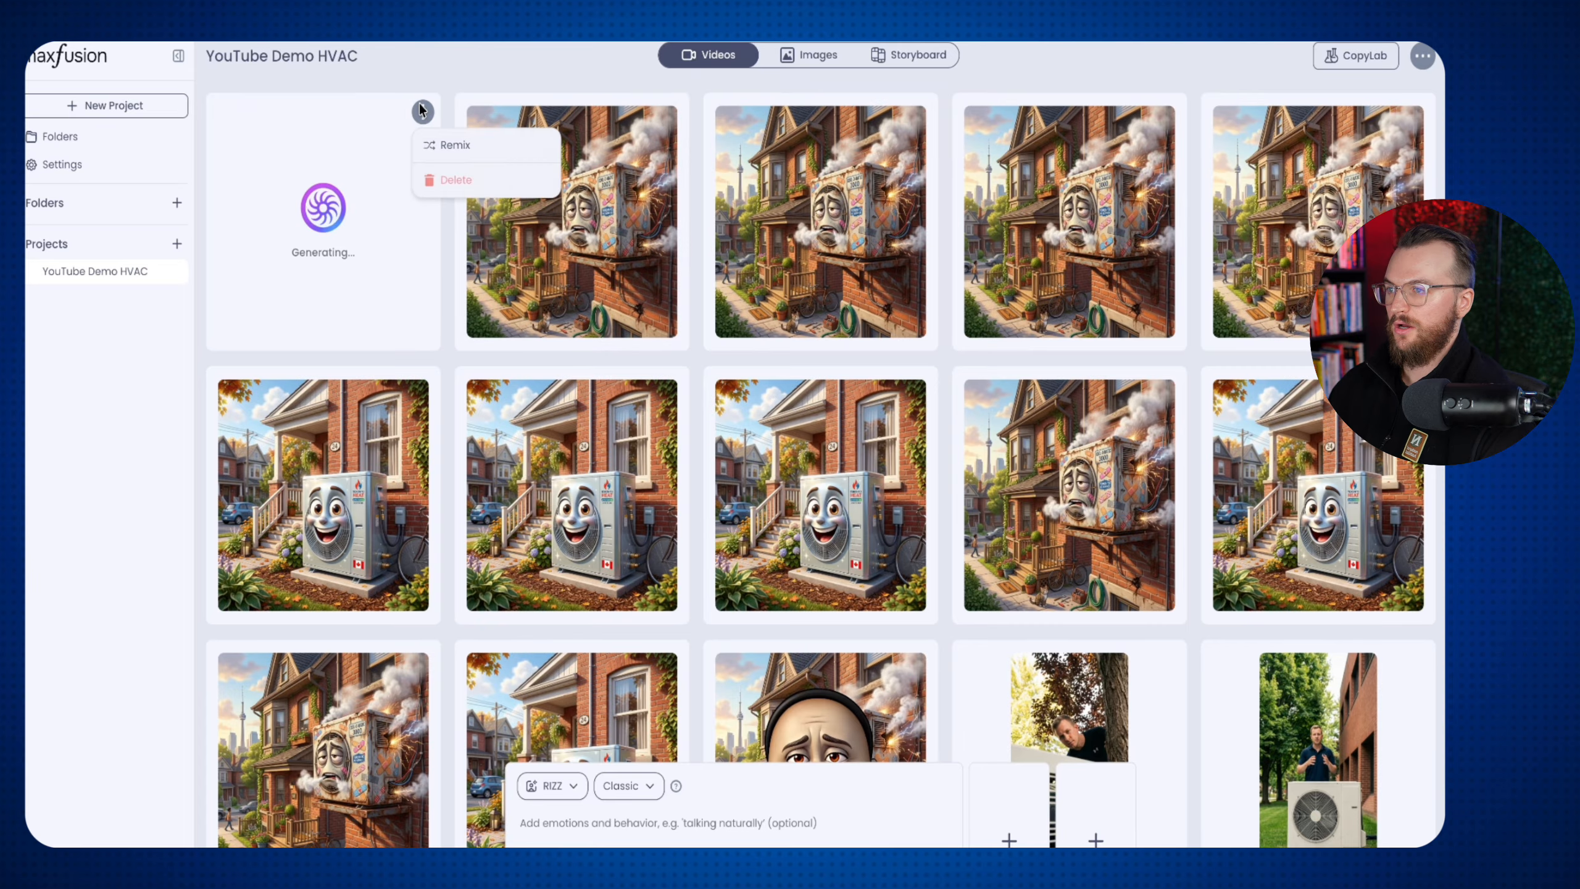
pyautogui.click(452, 145)
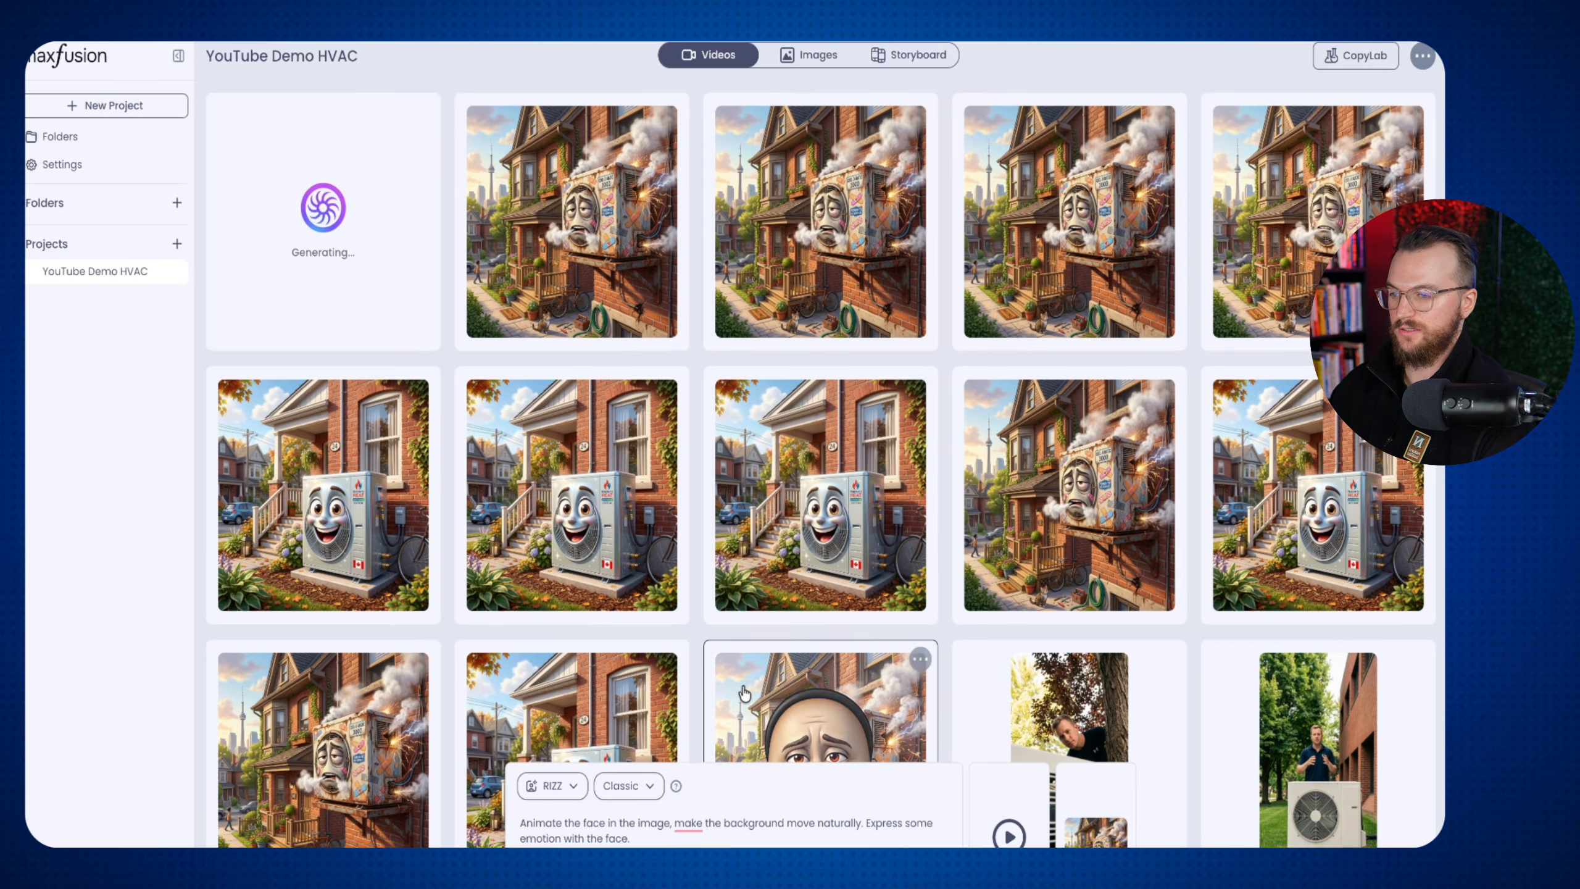
pyautogui.moveTo(711, 845); pyautogui.dragTo(526, 825)
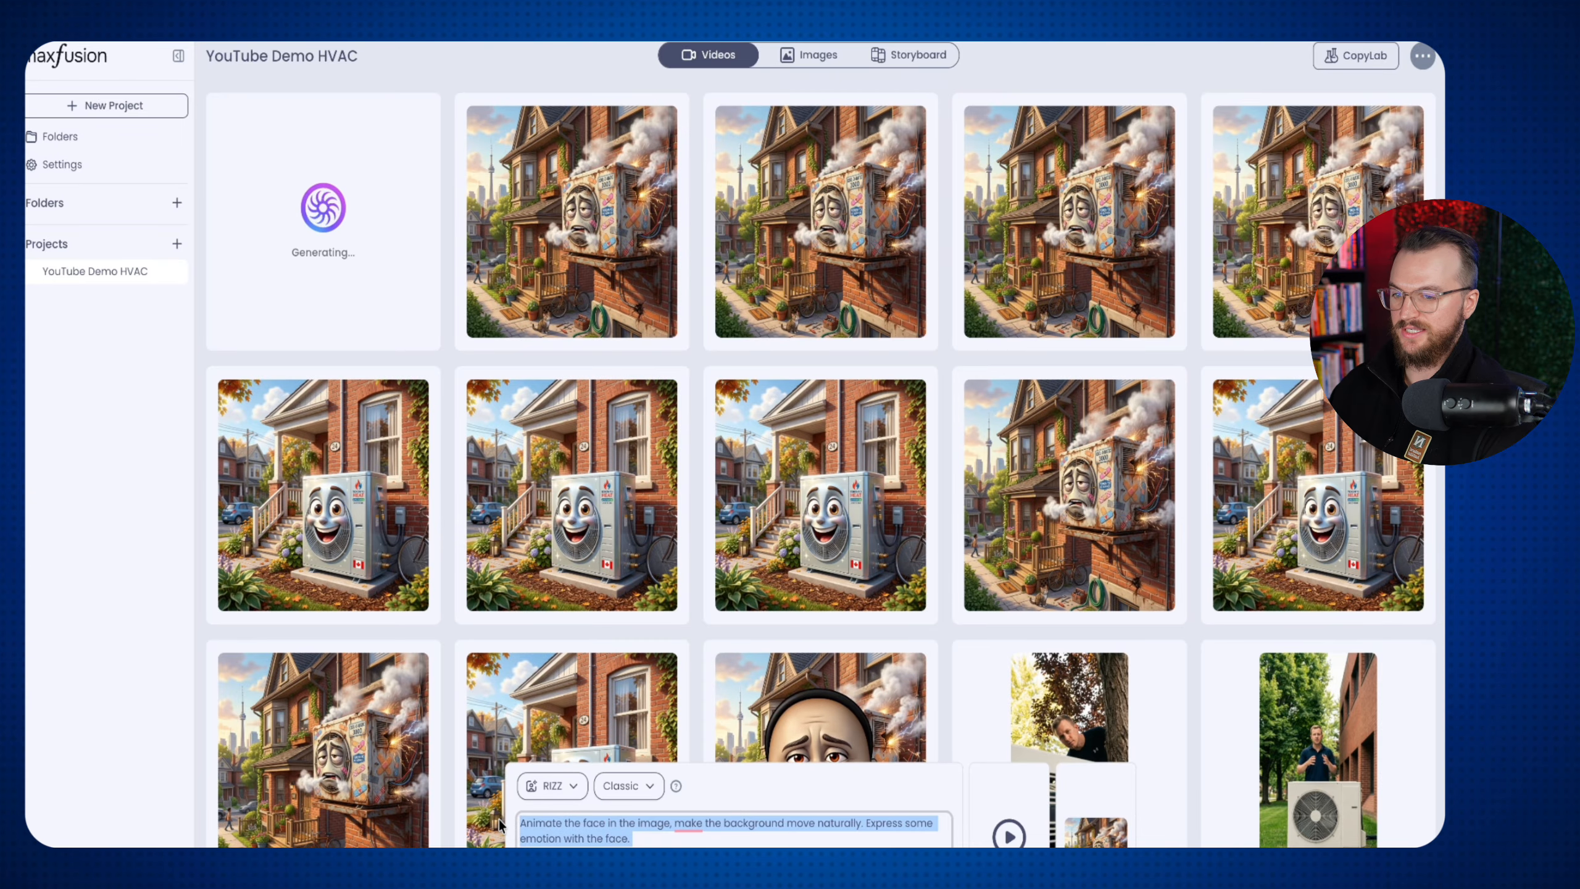
pyautogui.moveTo(1006, 840)
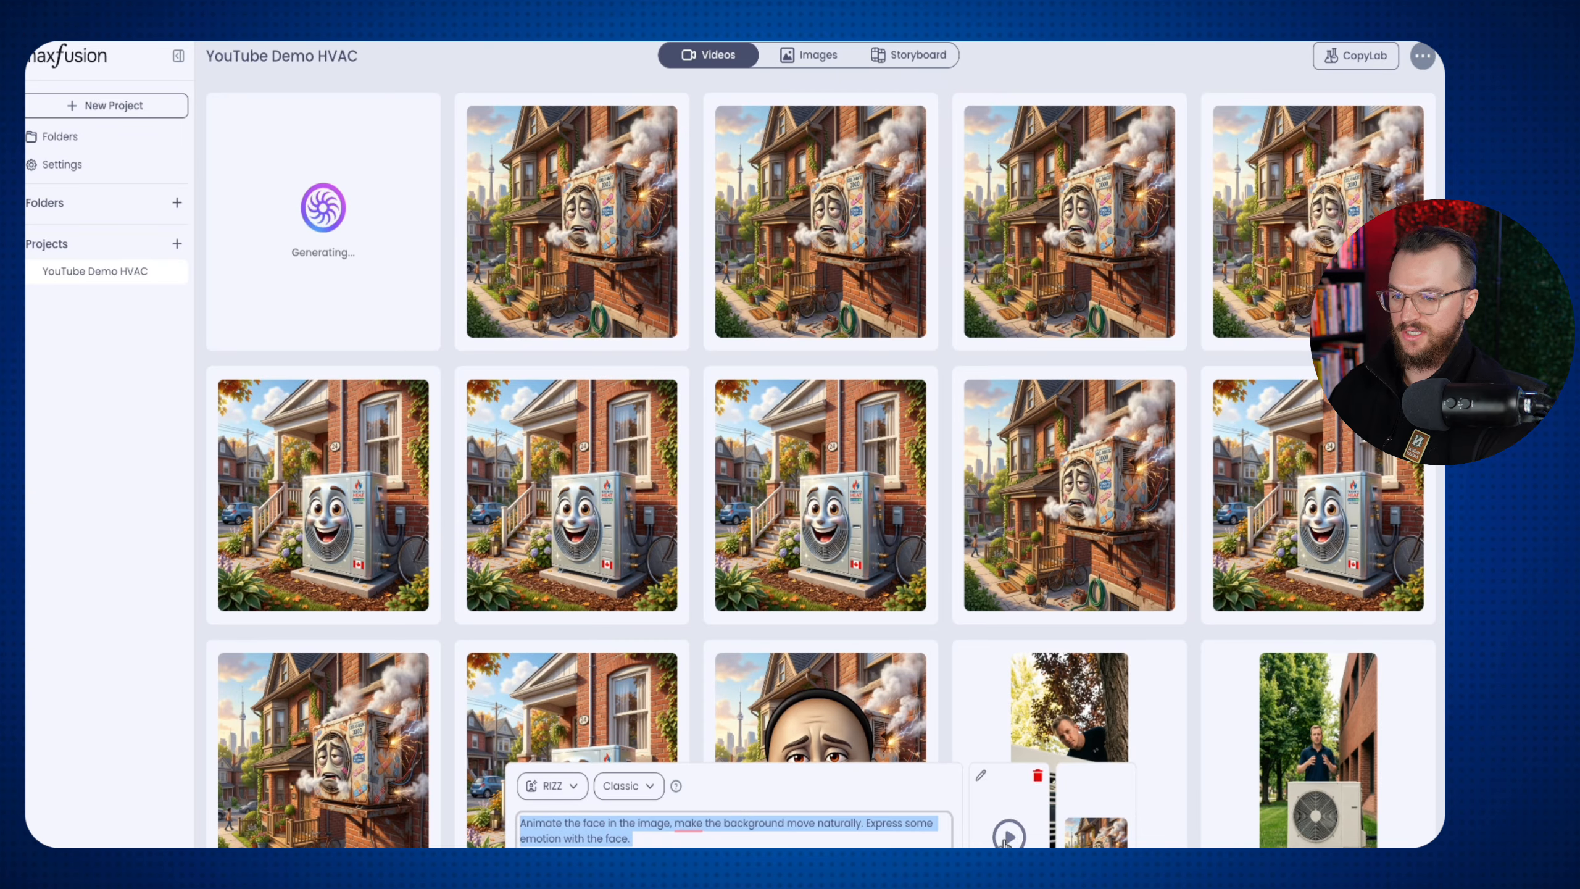
# Generate and save audio for the script "[sighs] another repair isn't gonna fix me. I can barely keep the house cool anymore. I need to retire soon man."
pyautogui.click(979, 774)
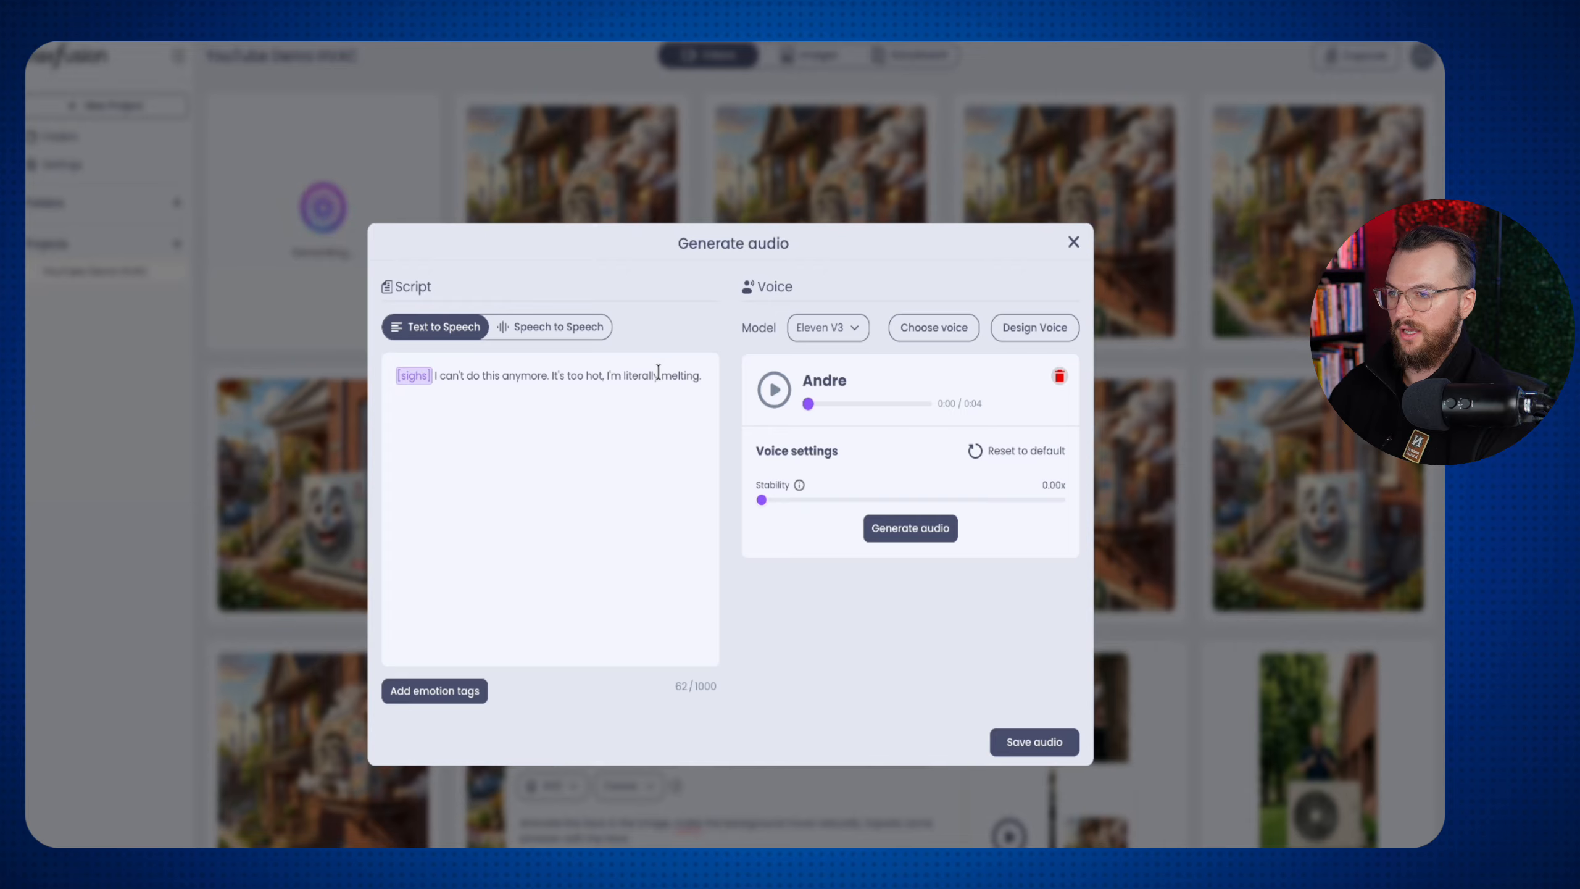
pyautogui.moveTo(706, 374); pyautogui.dragTo(435, 375)
pyautogui.write("another repair isn't gonna fix me. I can barely keep the house cool anymore. I need to retire soon man.")
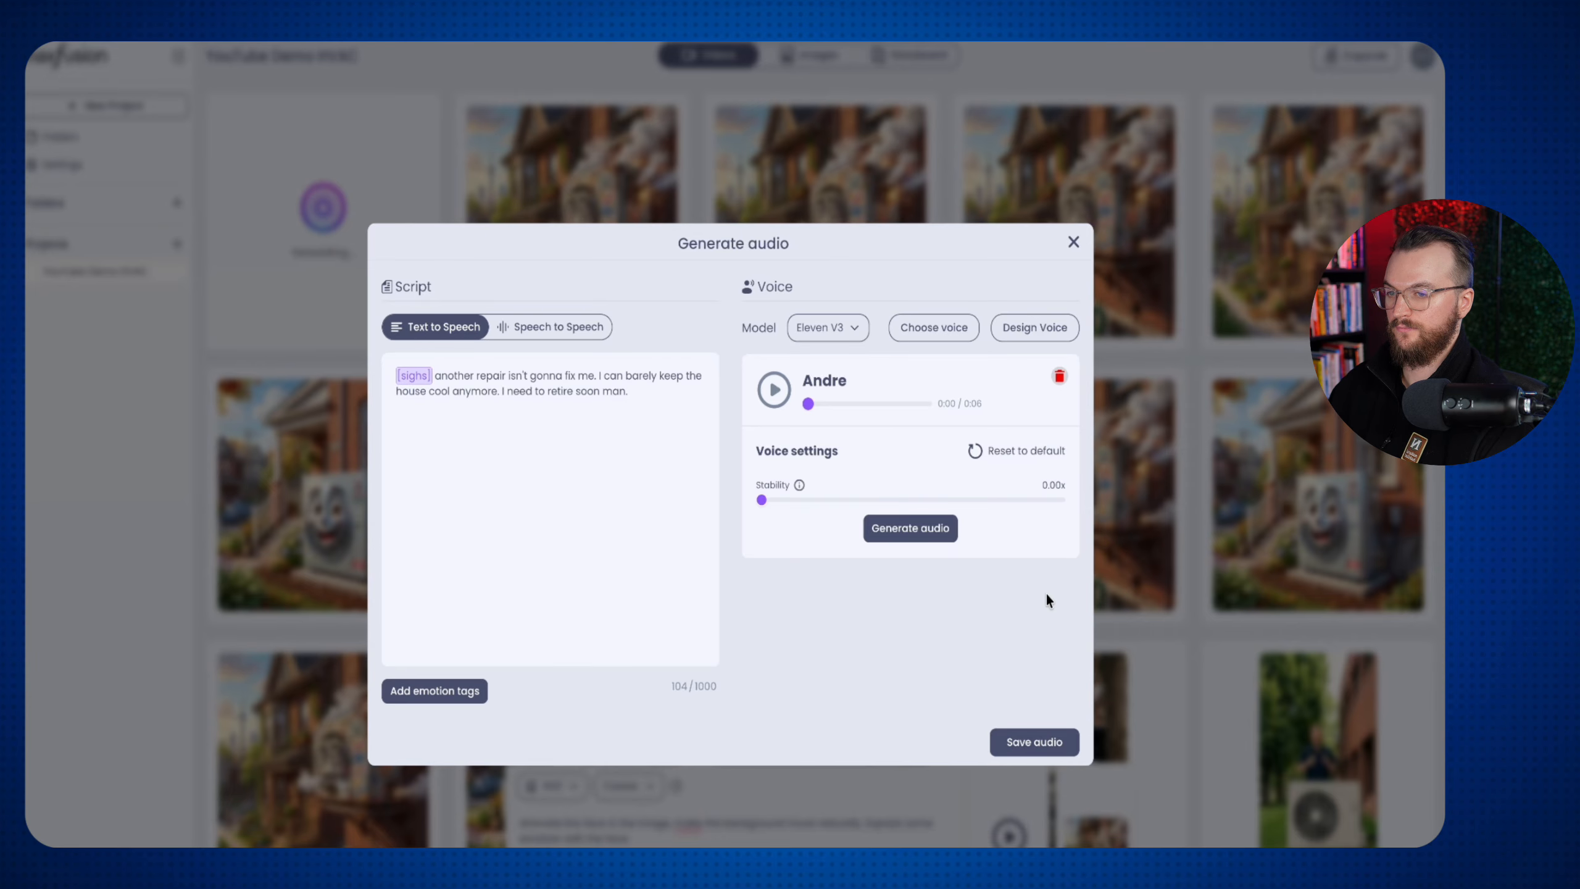
pyautogui.click(1039, 742)
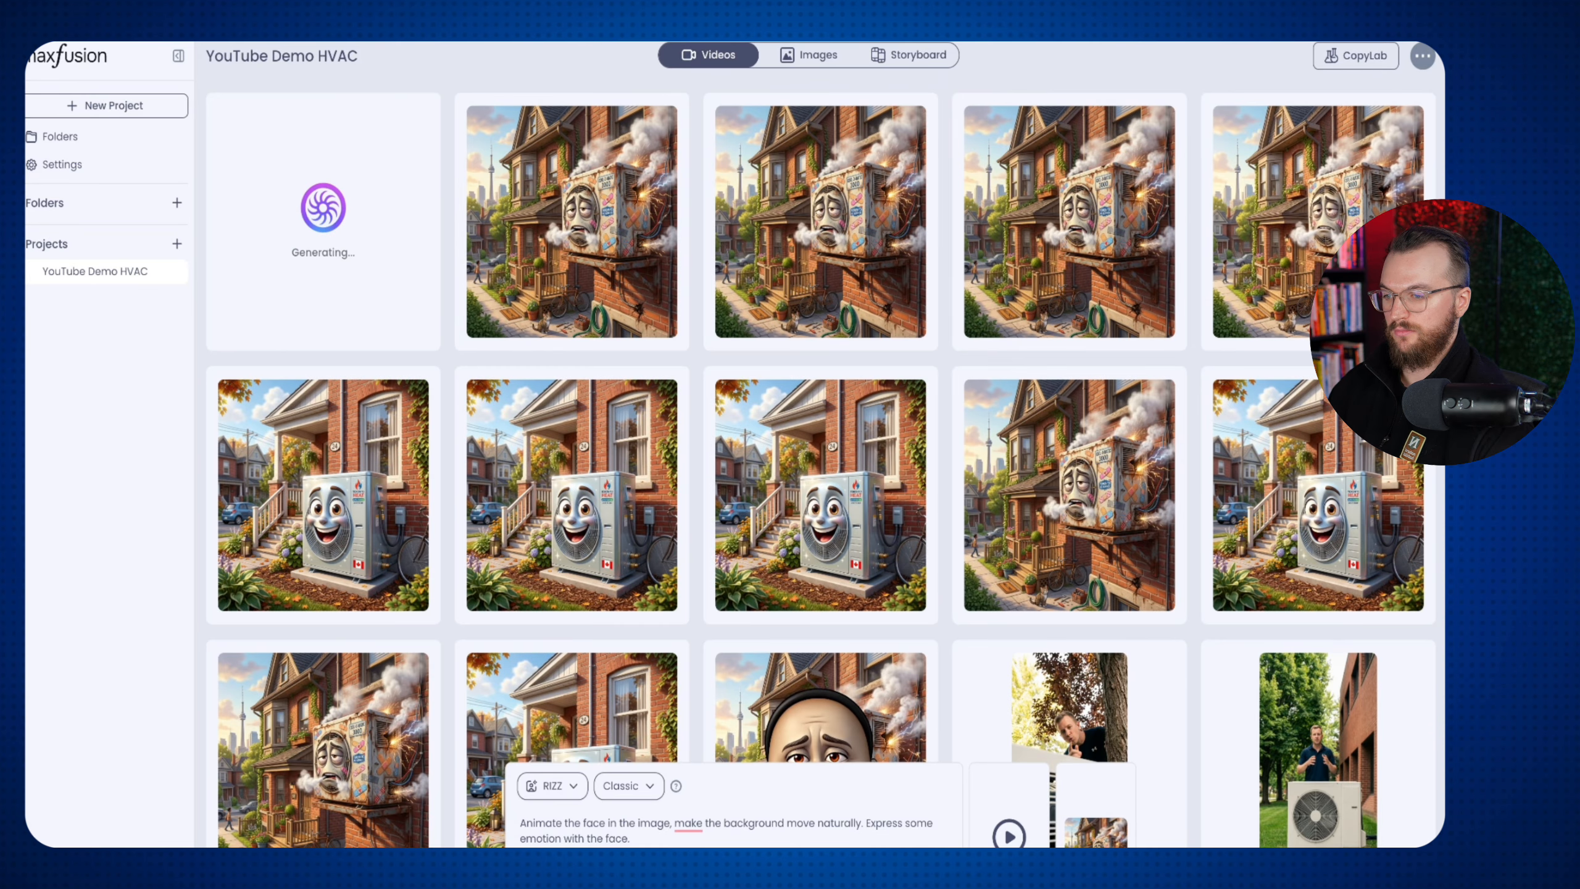
# Submit the remixed broken AC video and confirm its generation with the new audio
pyautogui.click(896, 871)
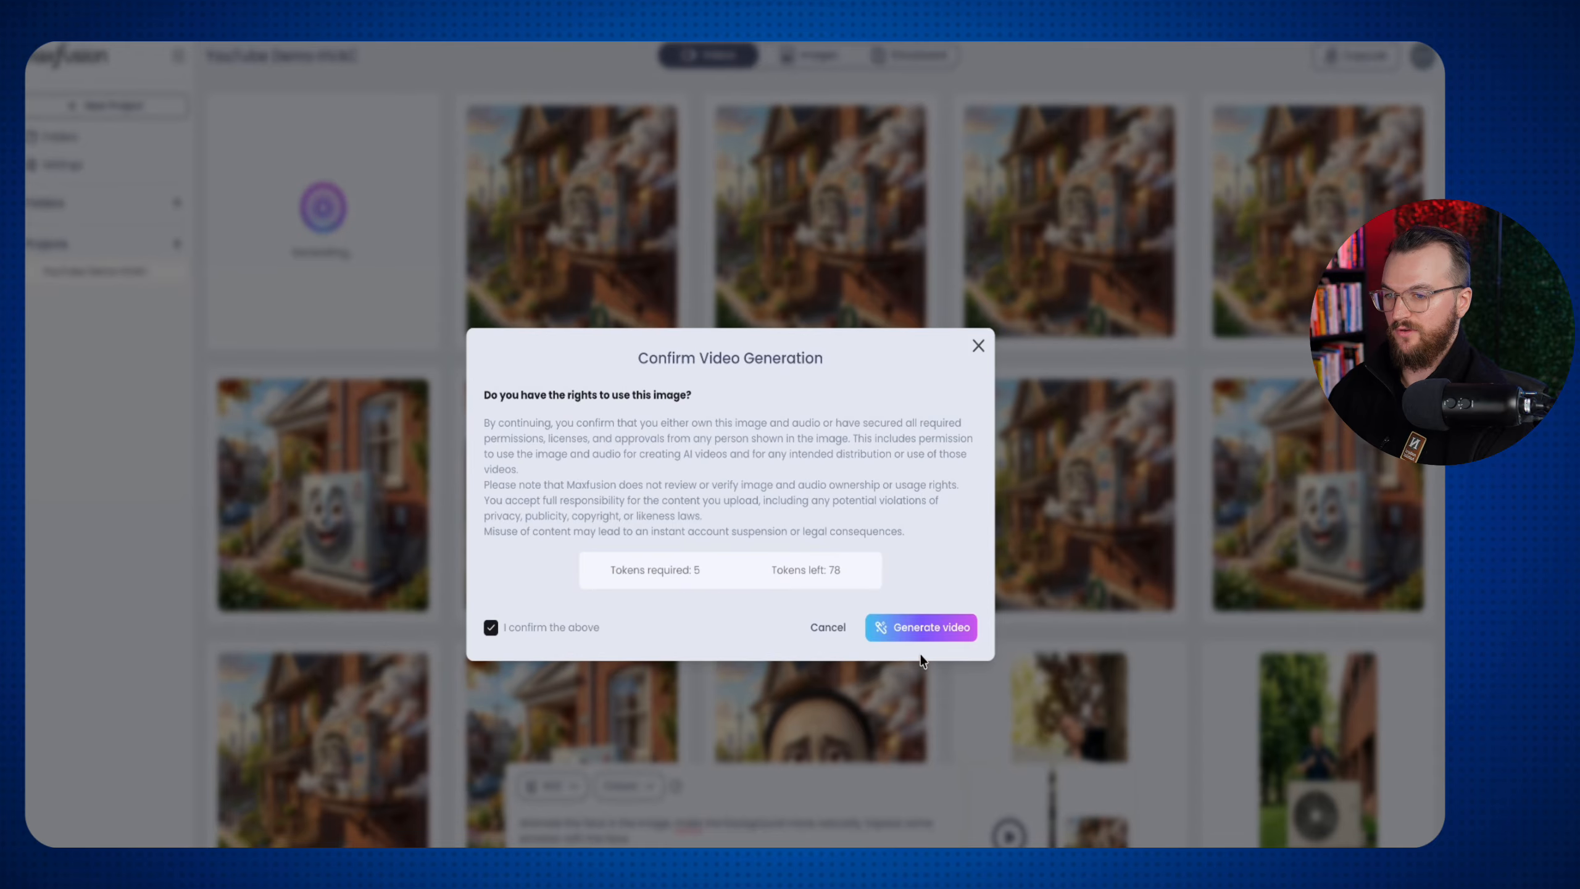
pyautogui.click(919, 628)
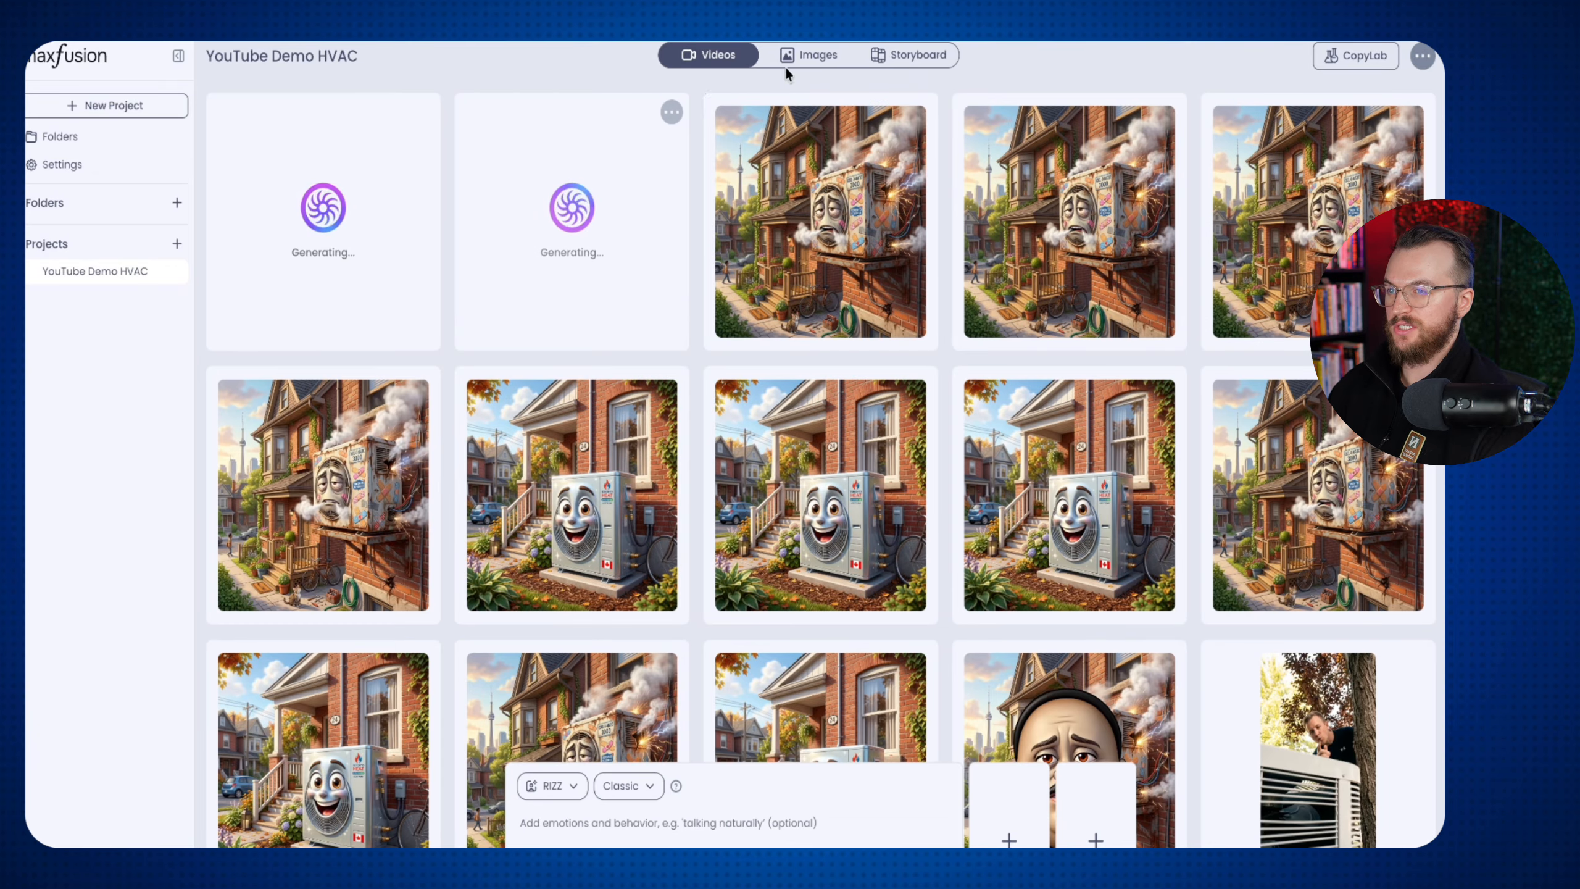
# Start a new RIZZ video from the project image of the smiling AC unit beside the brick porch
pyautogui.click(812, 55)
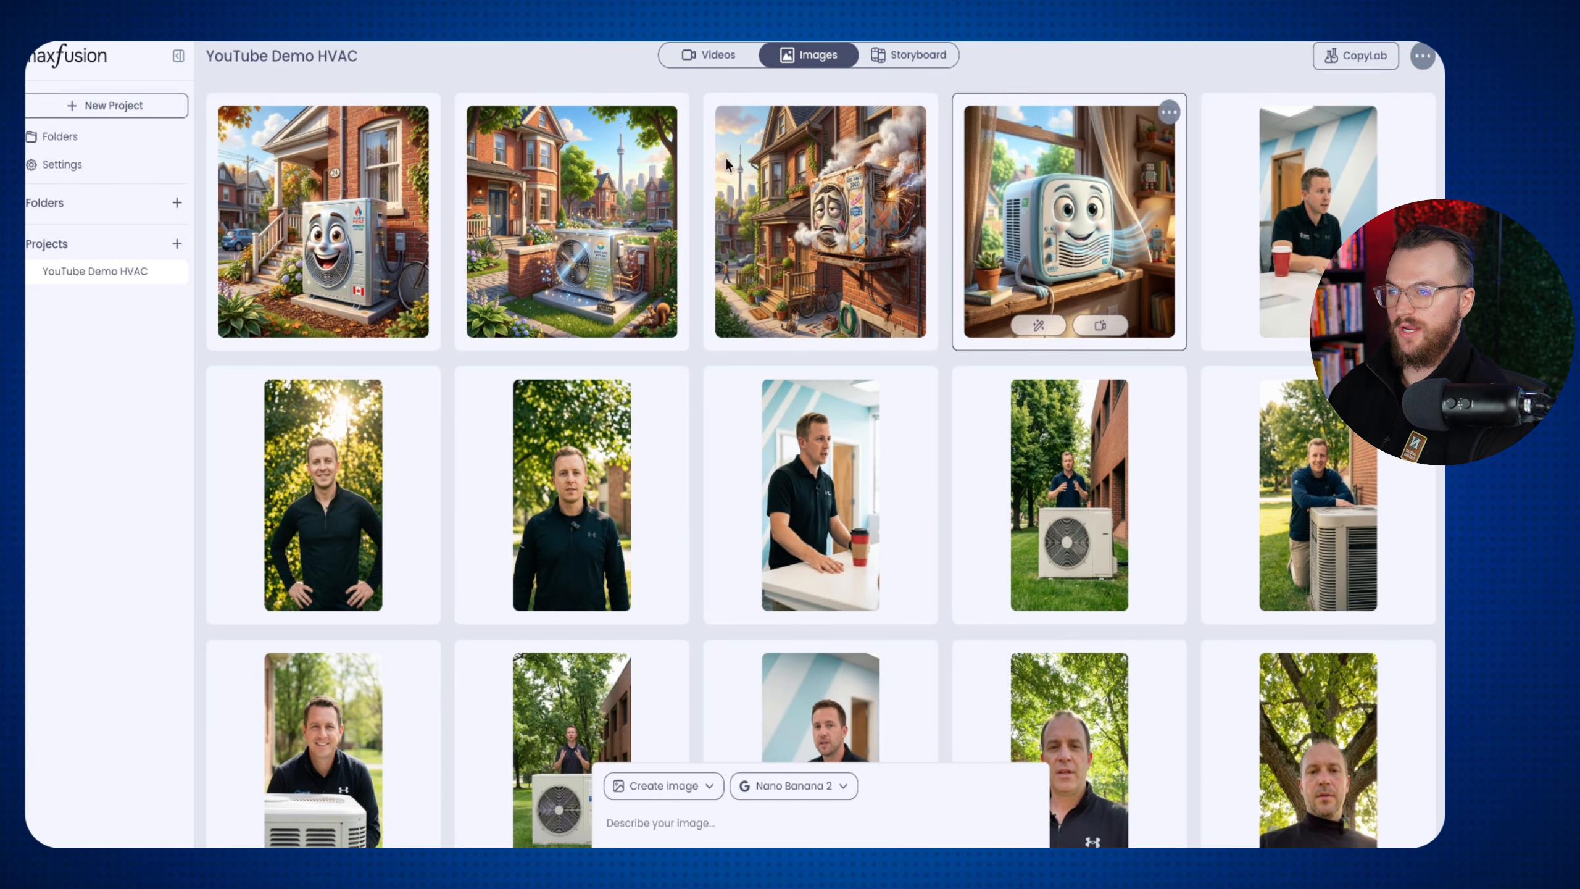
pyautogui.click(305, 231)
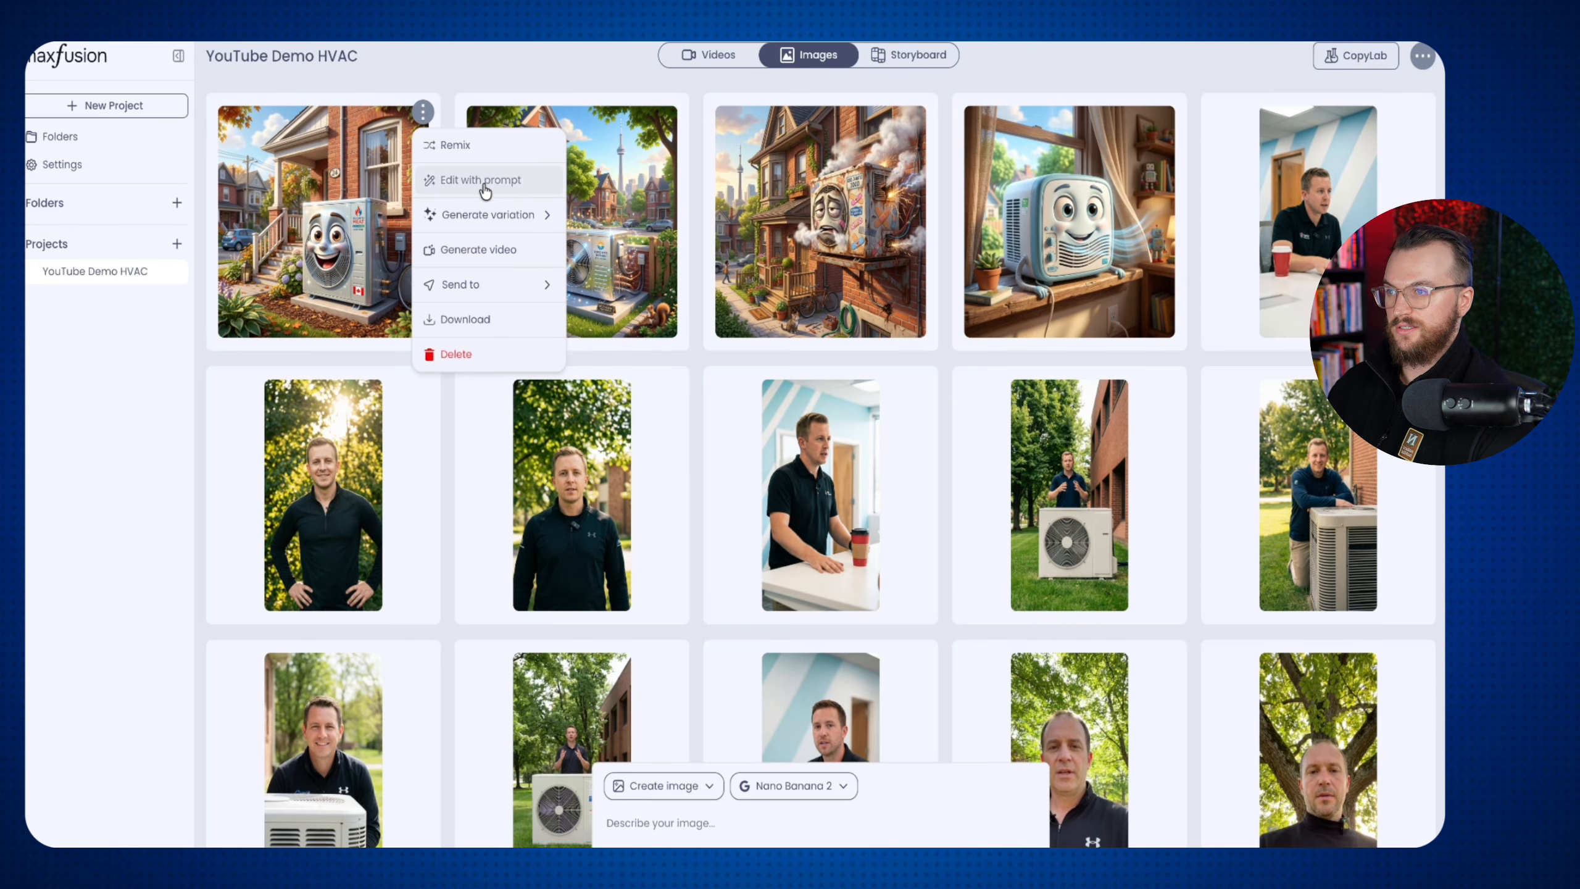
pyautogui.click(488, 249)
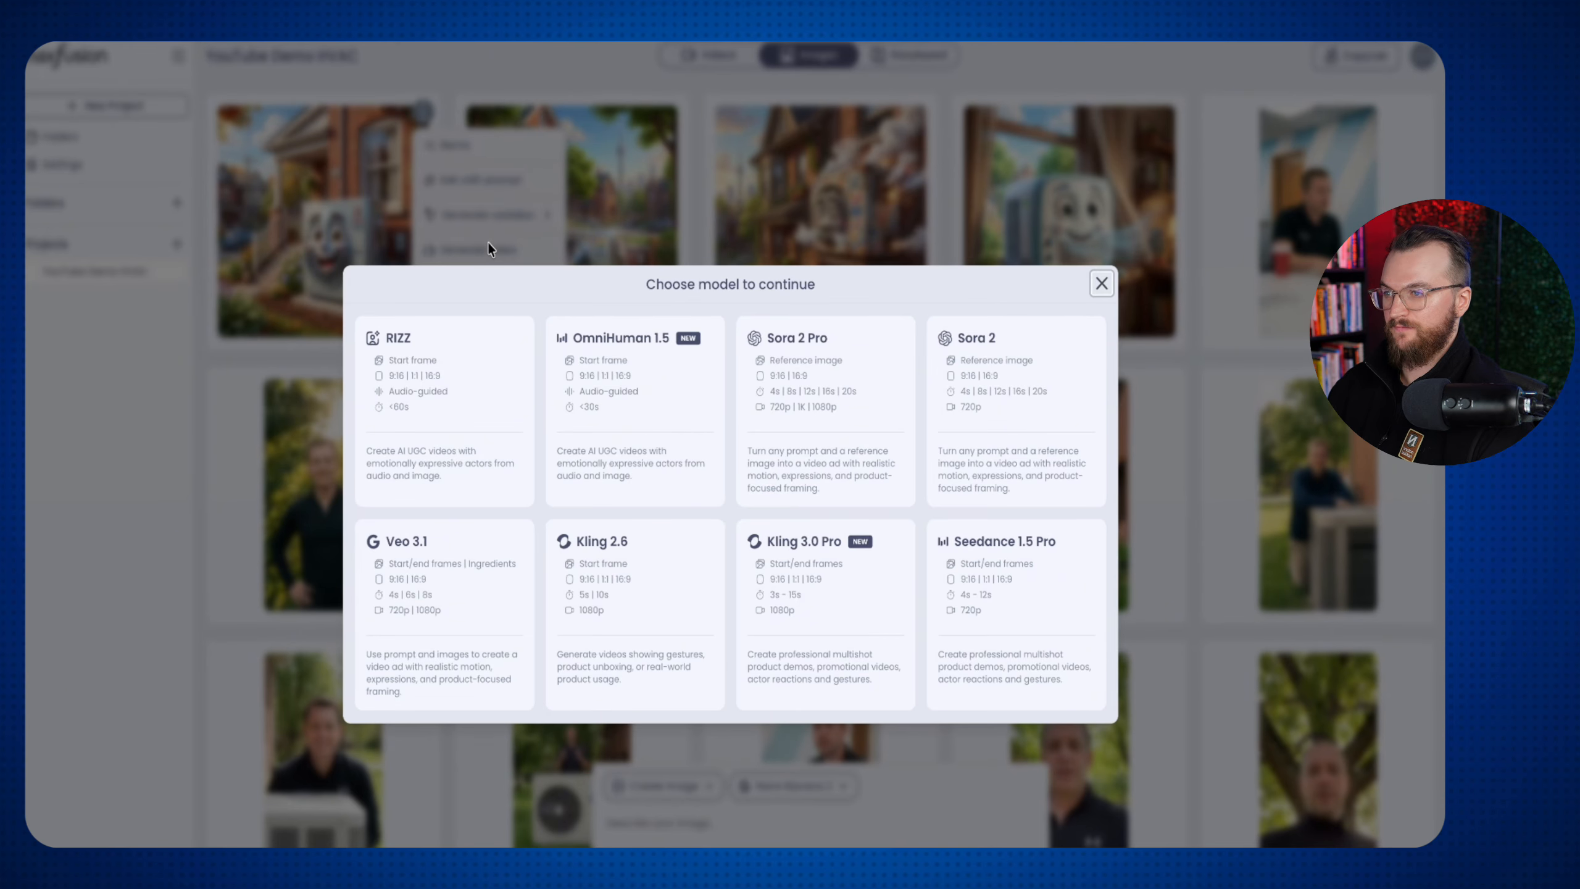
pyautogui.click(489, 243)
pyautogui.click(484, 251)
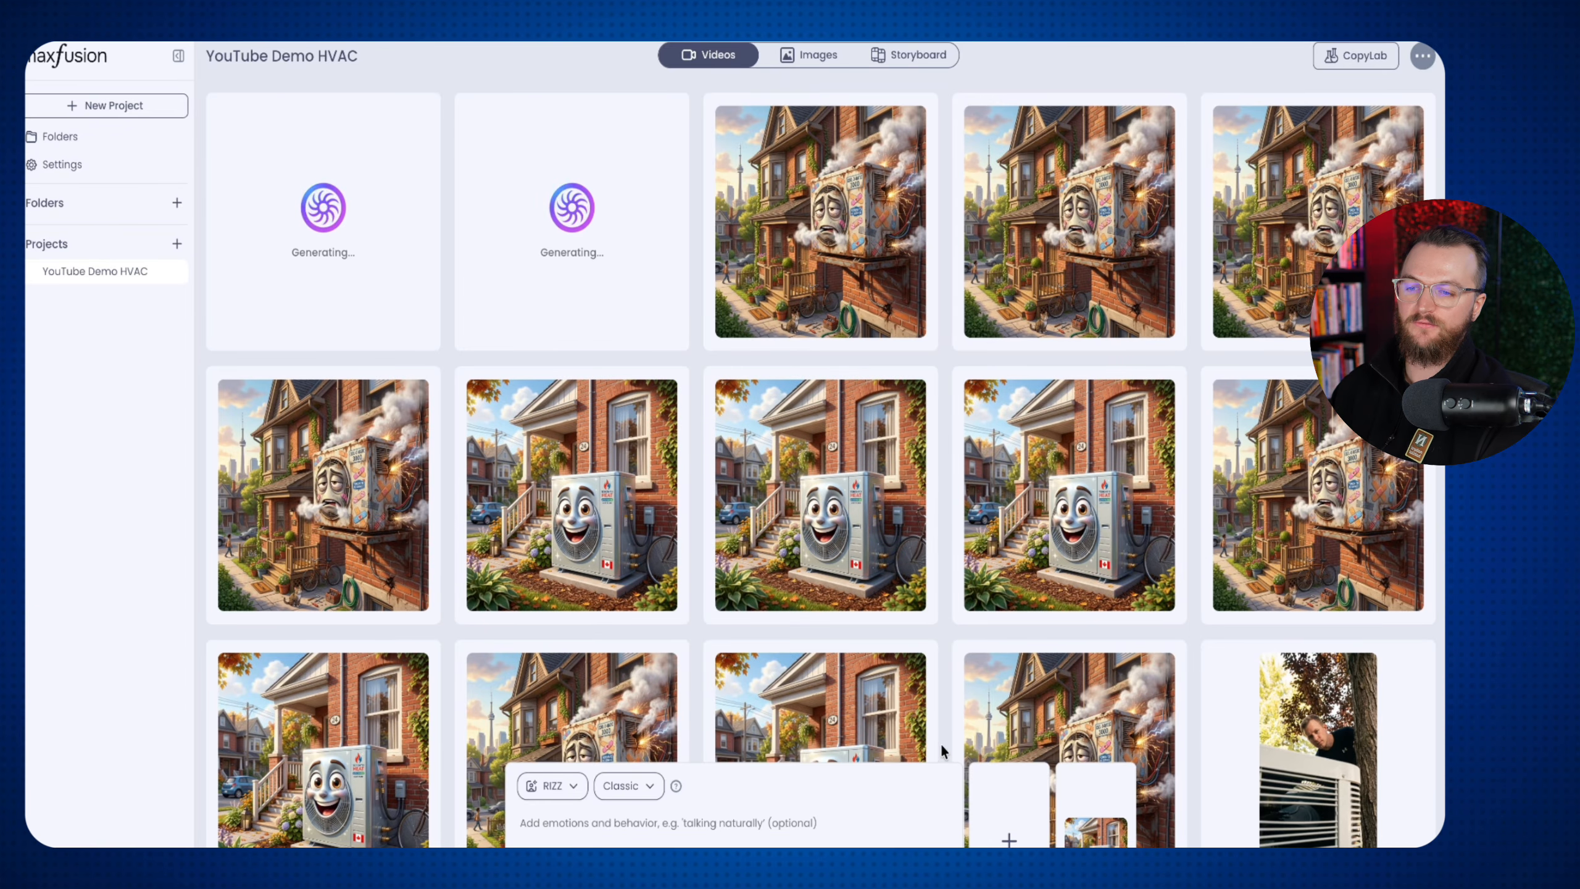
# Copy the behavior prompt from a generating broken AC video and reuse it for the new smiling AC video
pyautogui.moveTo(1090, 840)
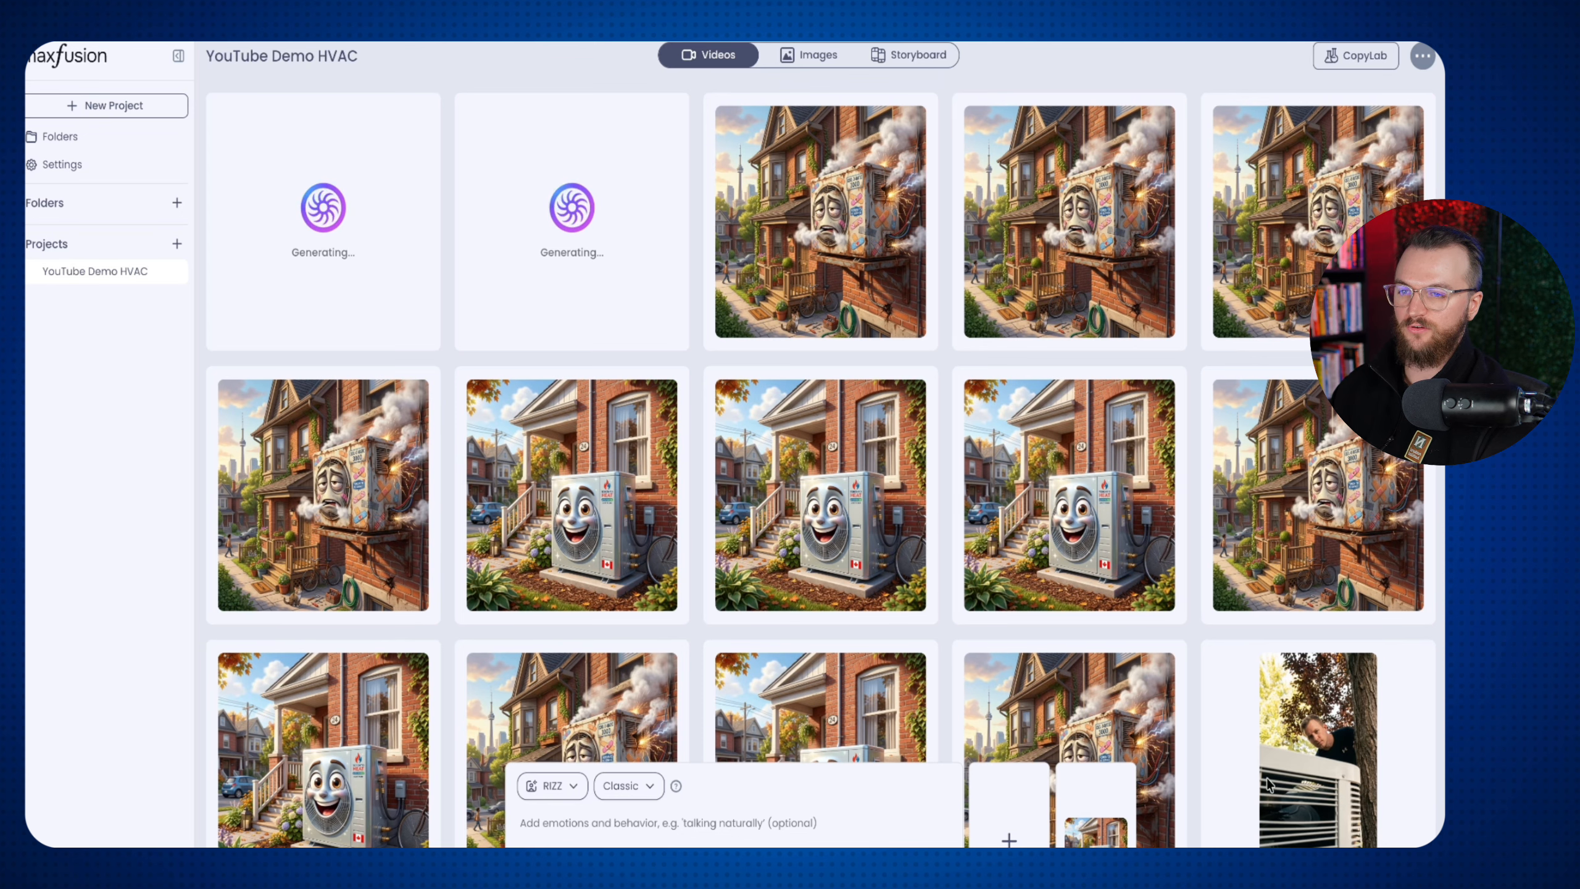
pyautogui.click(559, 331)
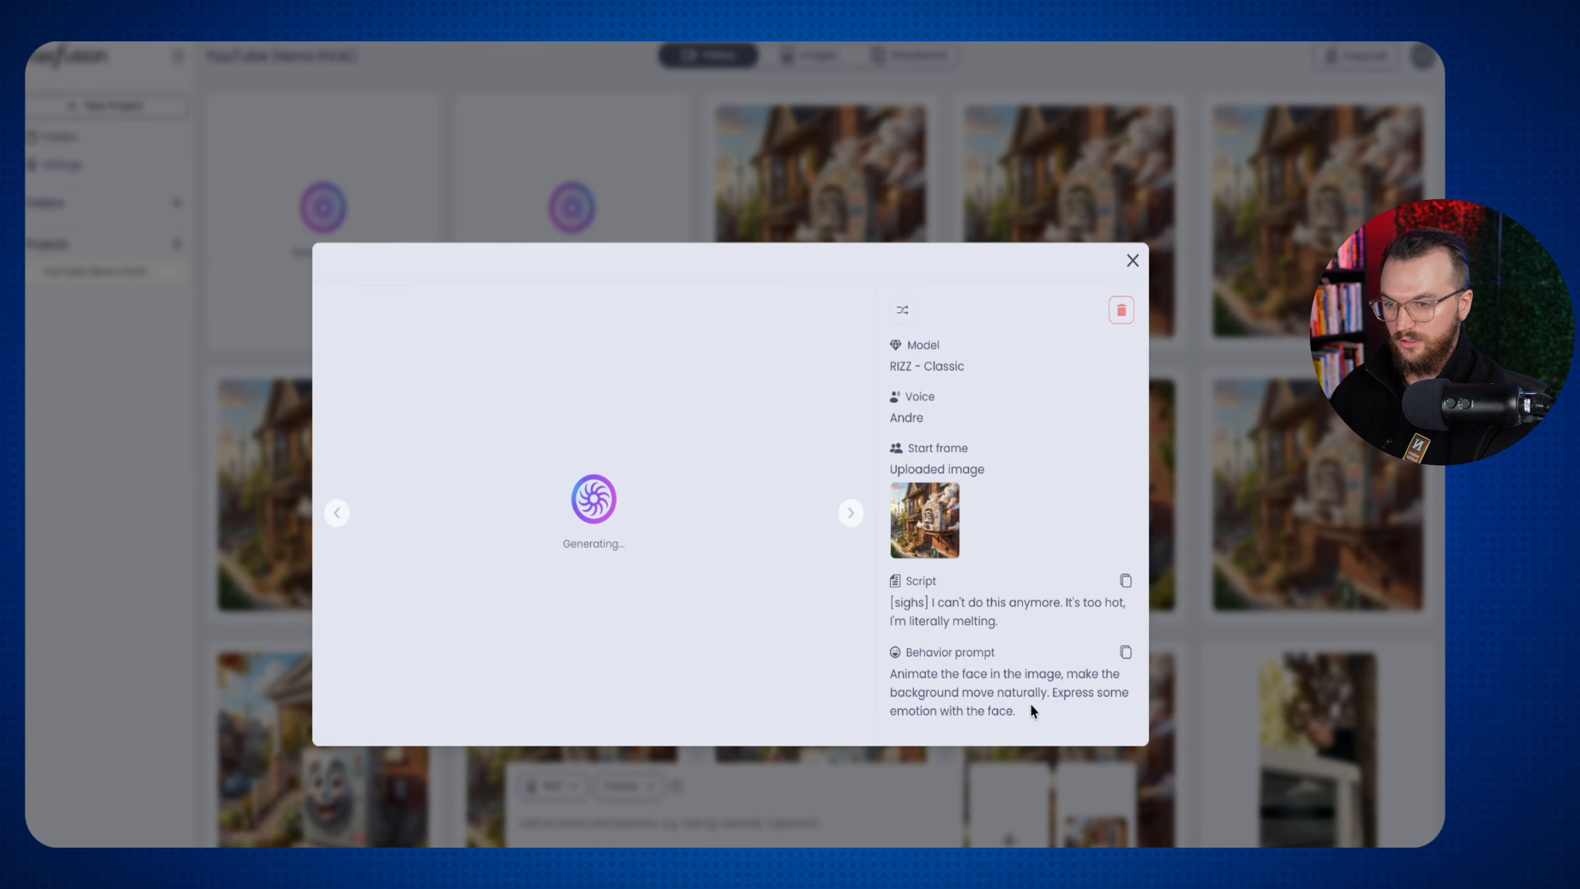
pyautogui.moveTo(1033, 706); pyautogui.dragTo(889, 676)
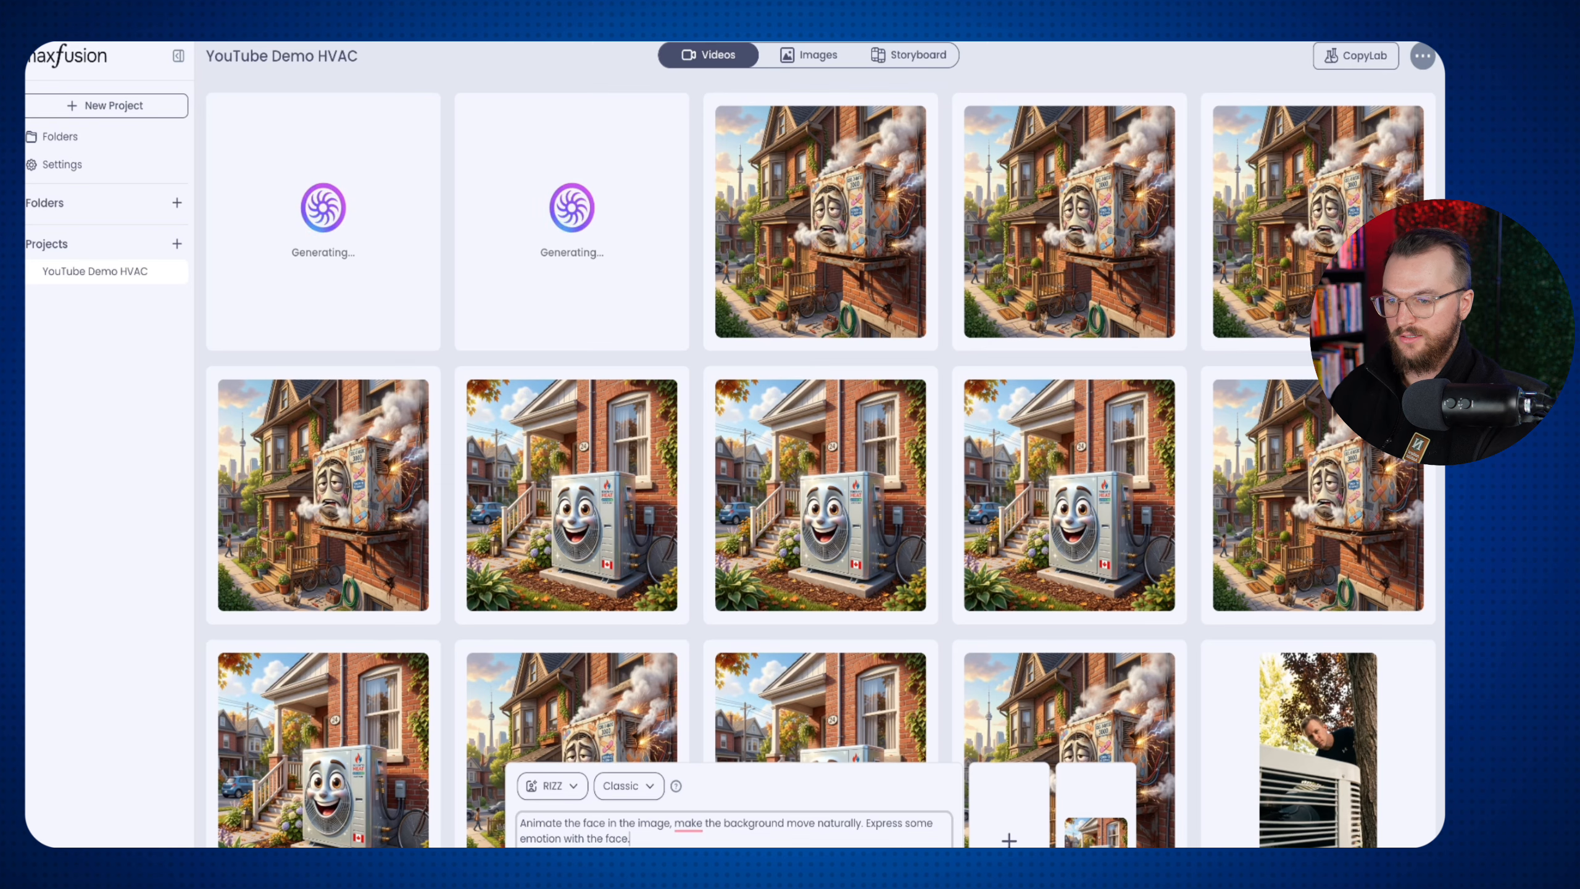
# Filter the default voices to Male and Adult, preview Daniel's voice, and choose Jerry for the new video's audio
pyautogui.click(1009, 820)
pyautogui.click(1026, 752)
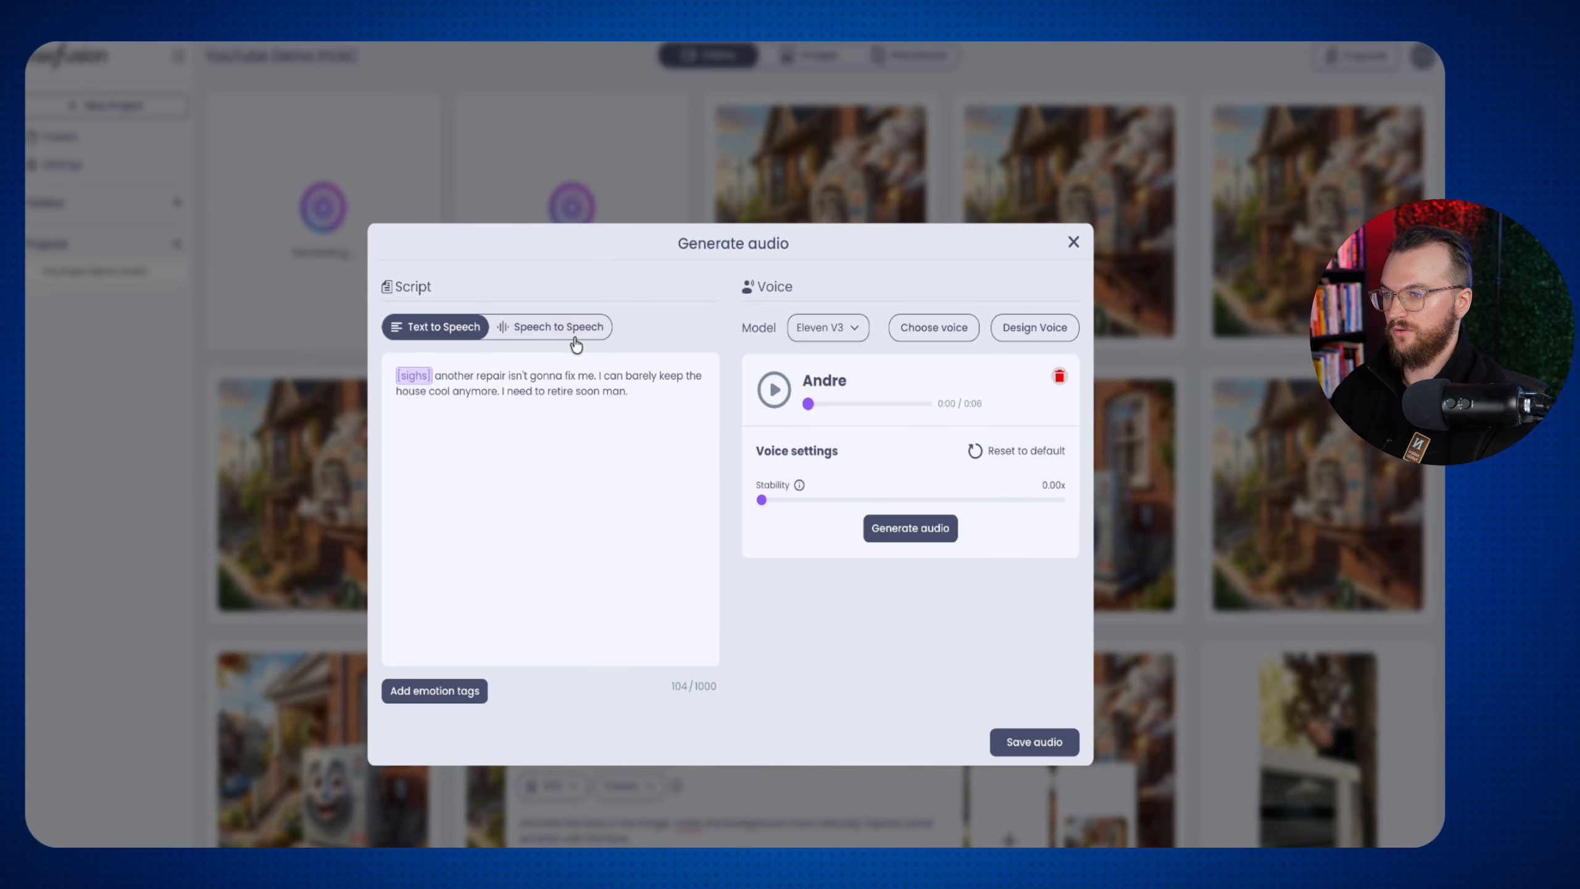
pyautogui.click(924, 336)
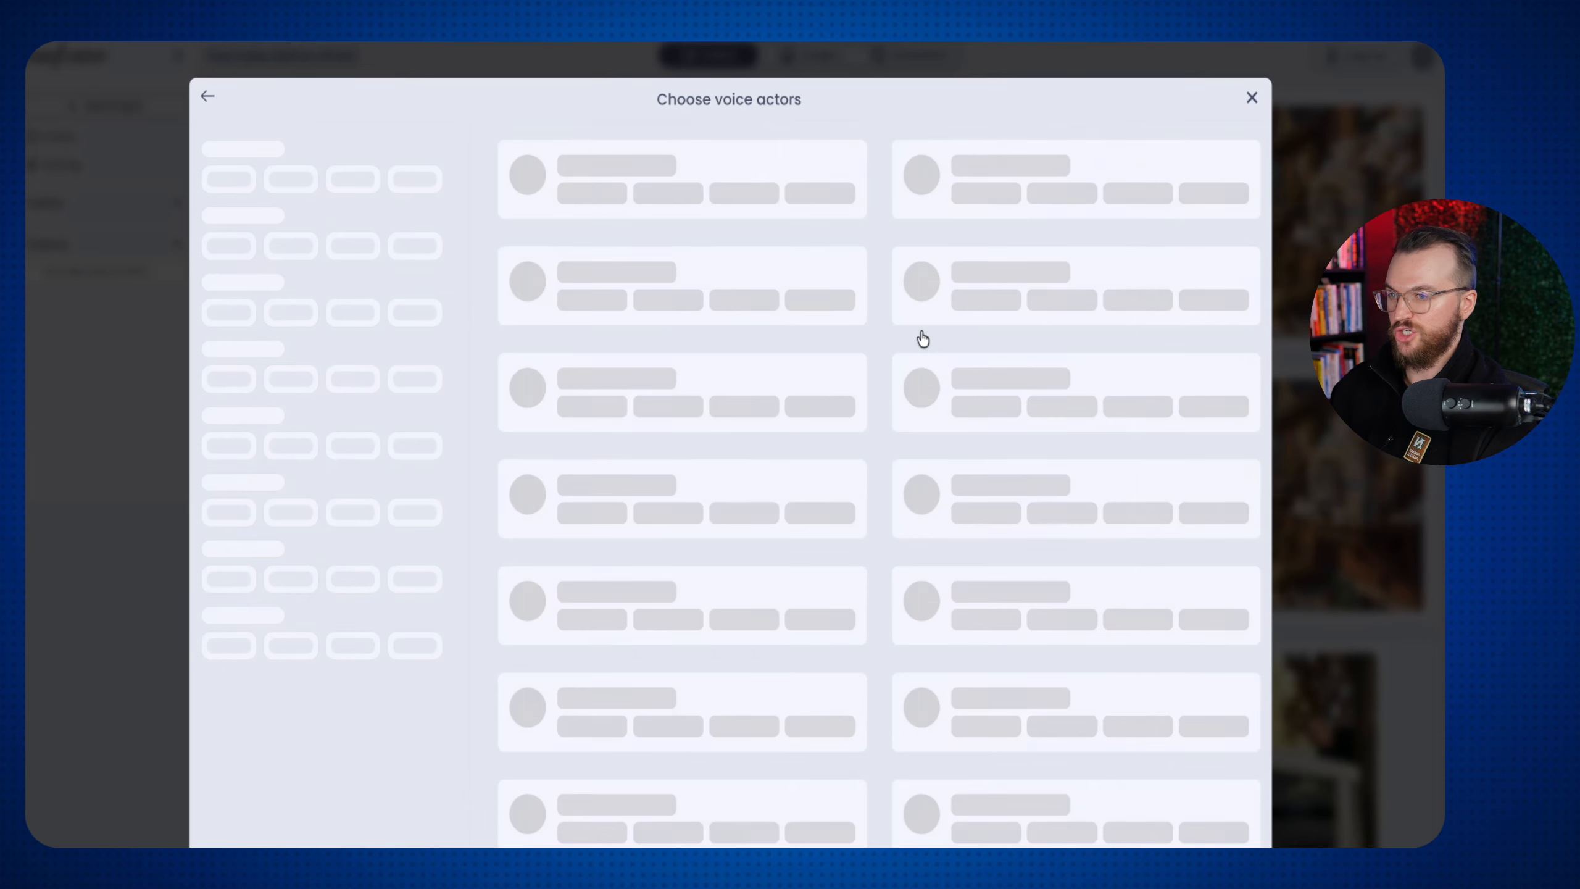
pyautogui.click(288, 332)
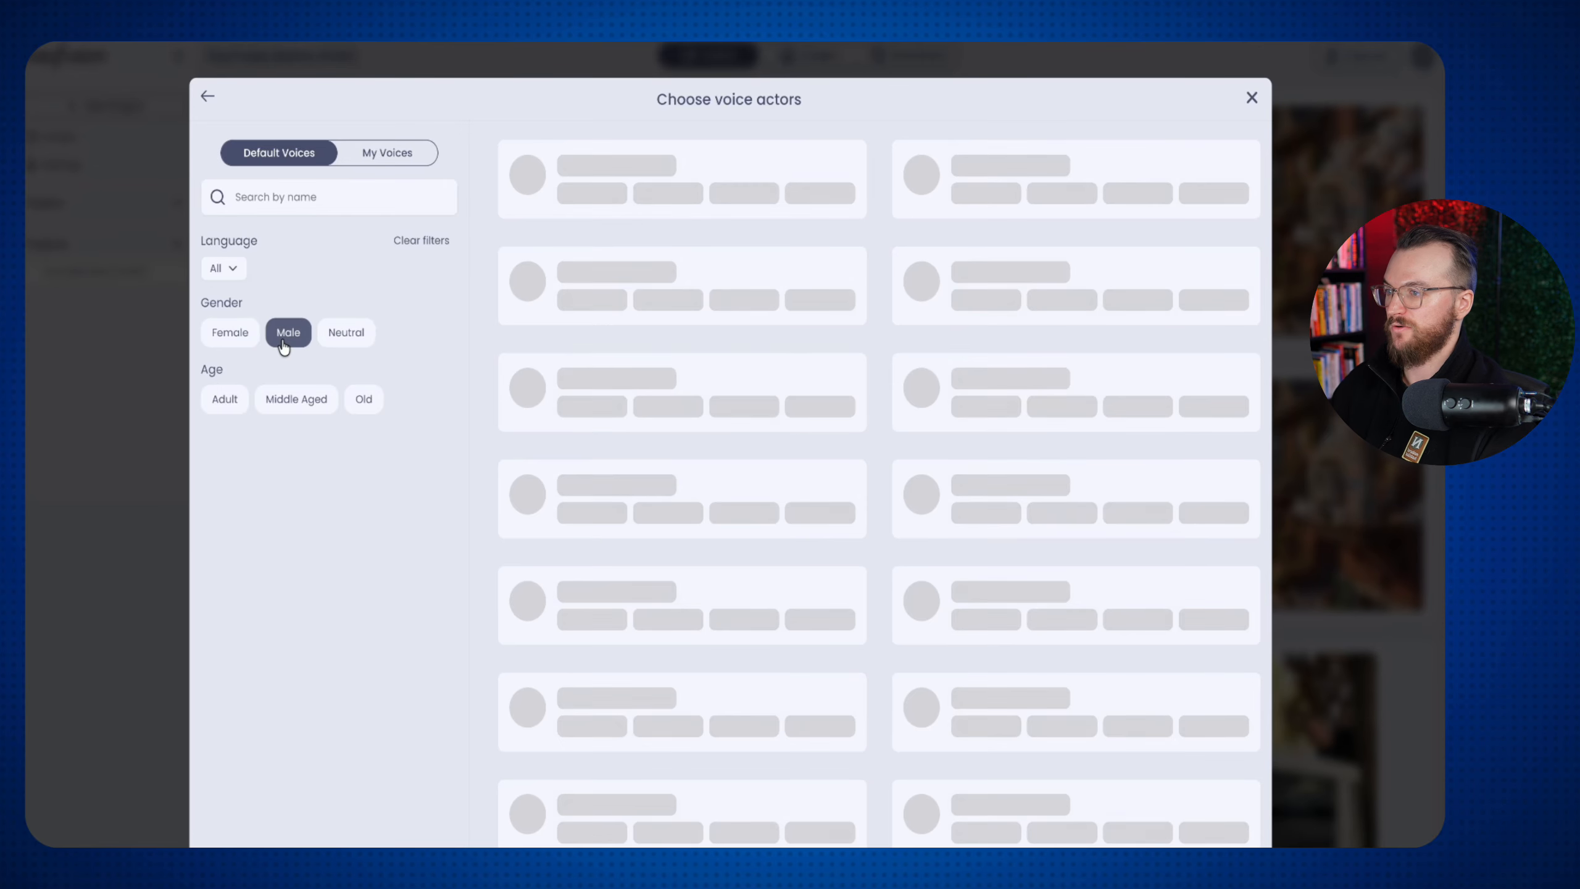
pyautogui.click(225, 399)
pyautogui.click(537, 485)
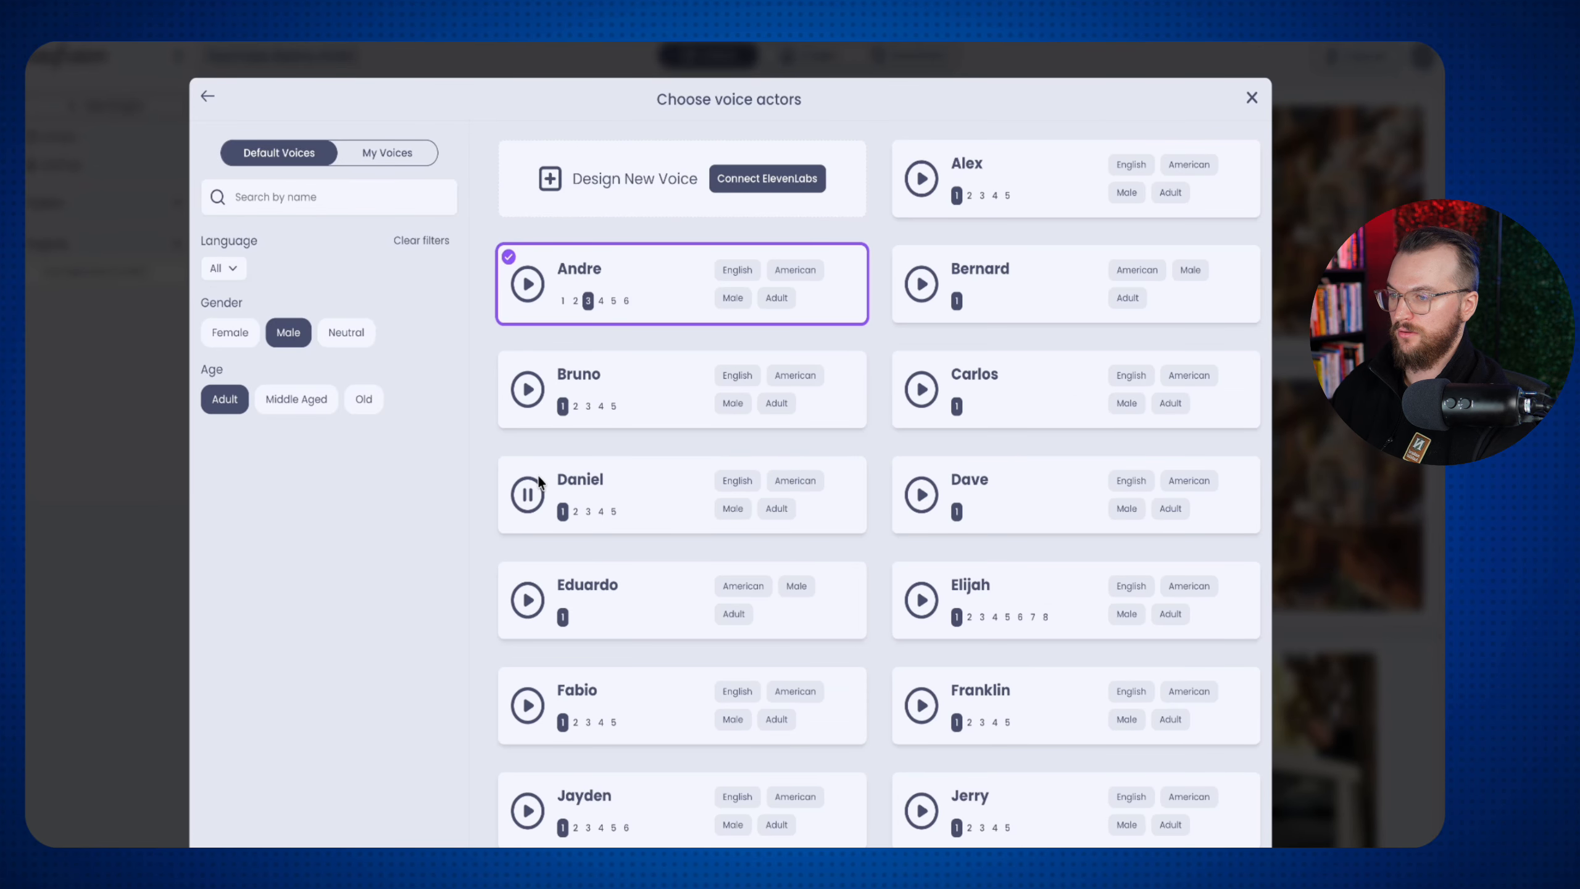
pyautogui.click(573, 514)
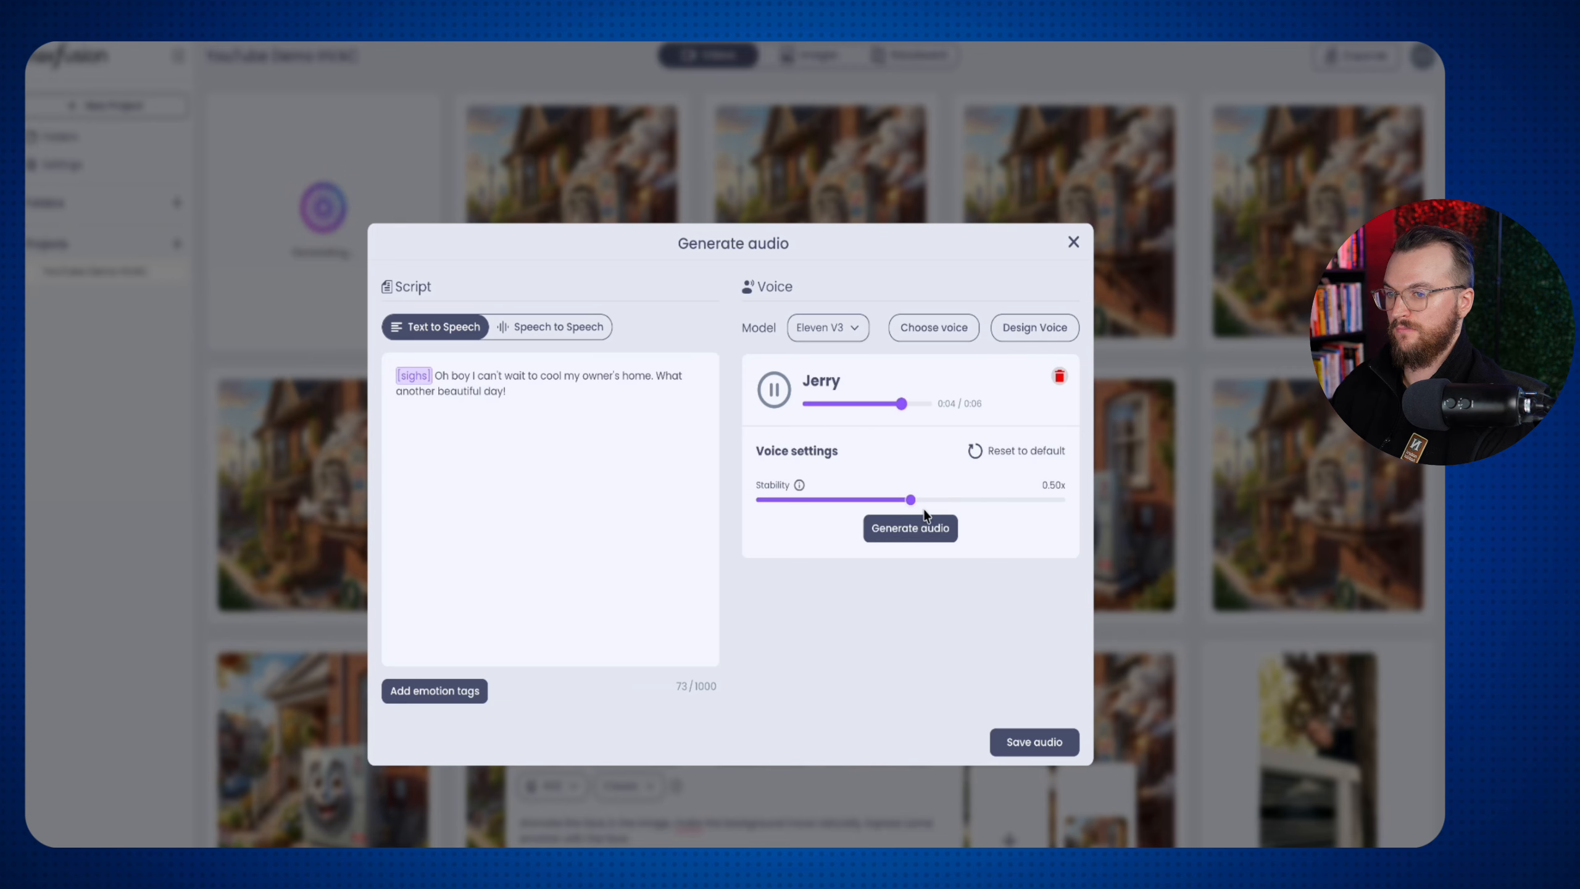
# Replace the emotion tag before "Oh boy I can't wait to cool my owner's home" with "excited"
pyautogui.write('[')
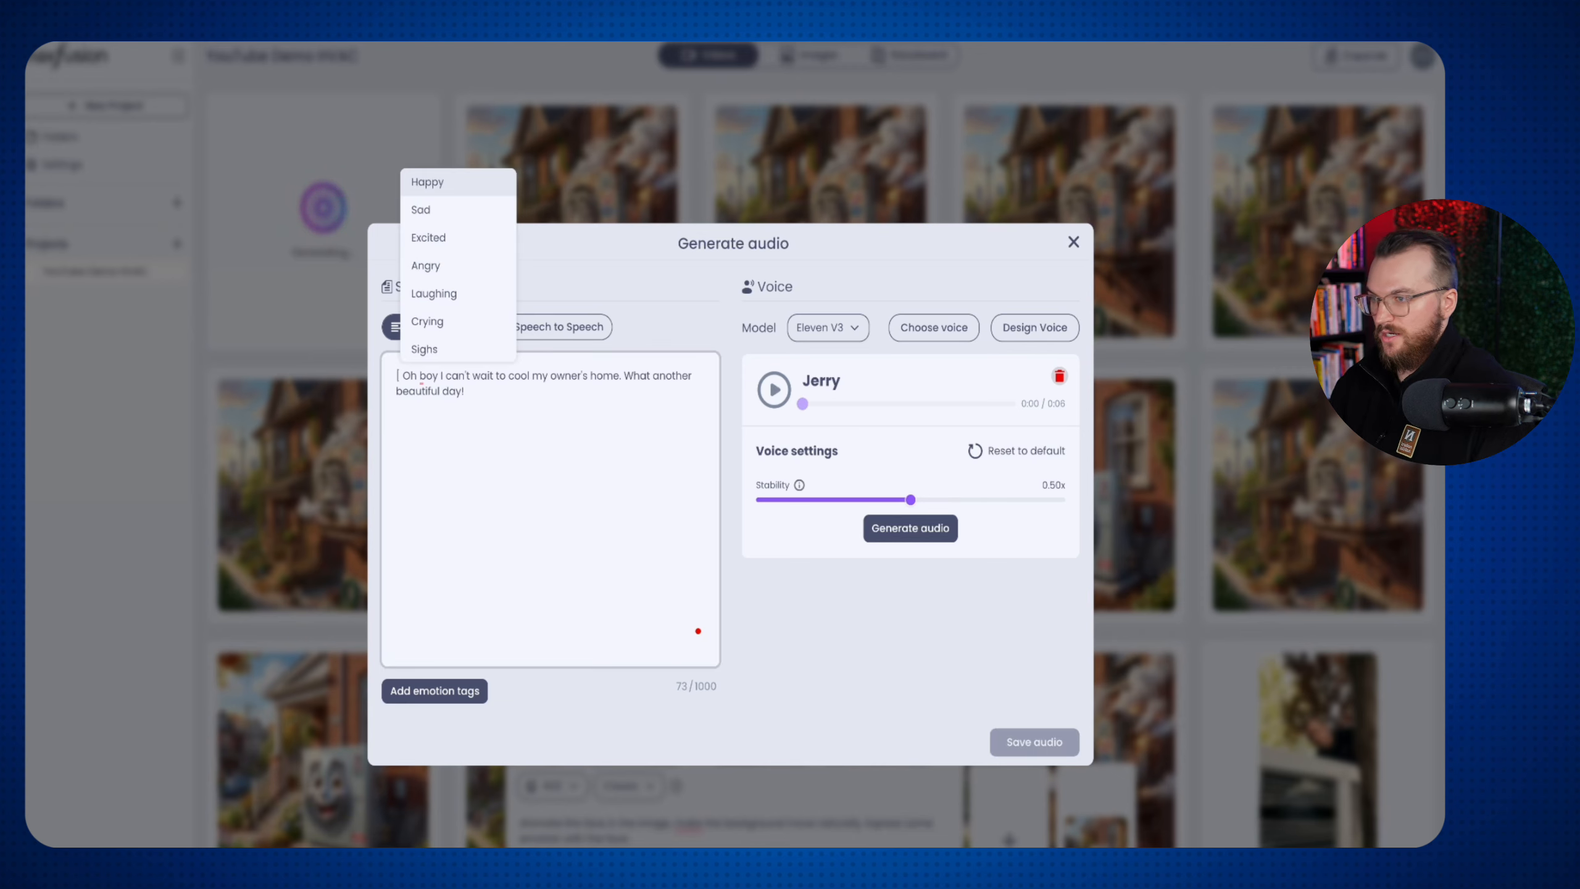
pyautogui.write('exc')
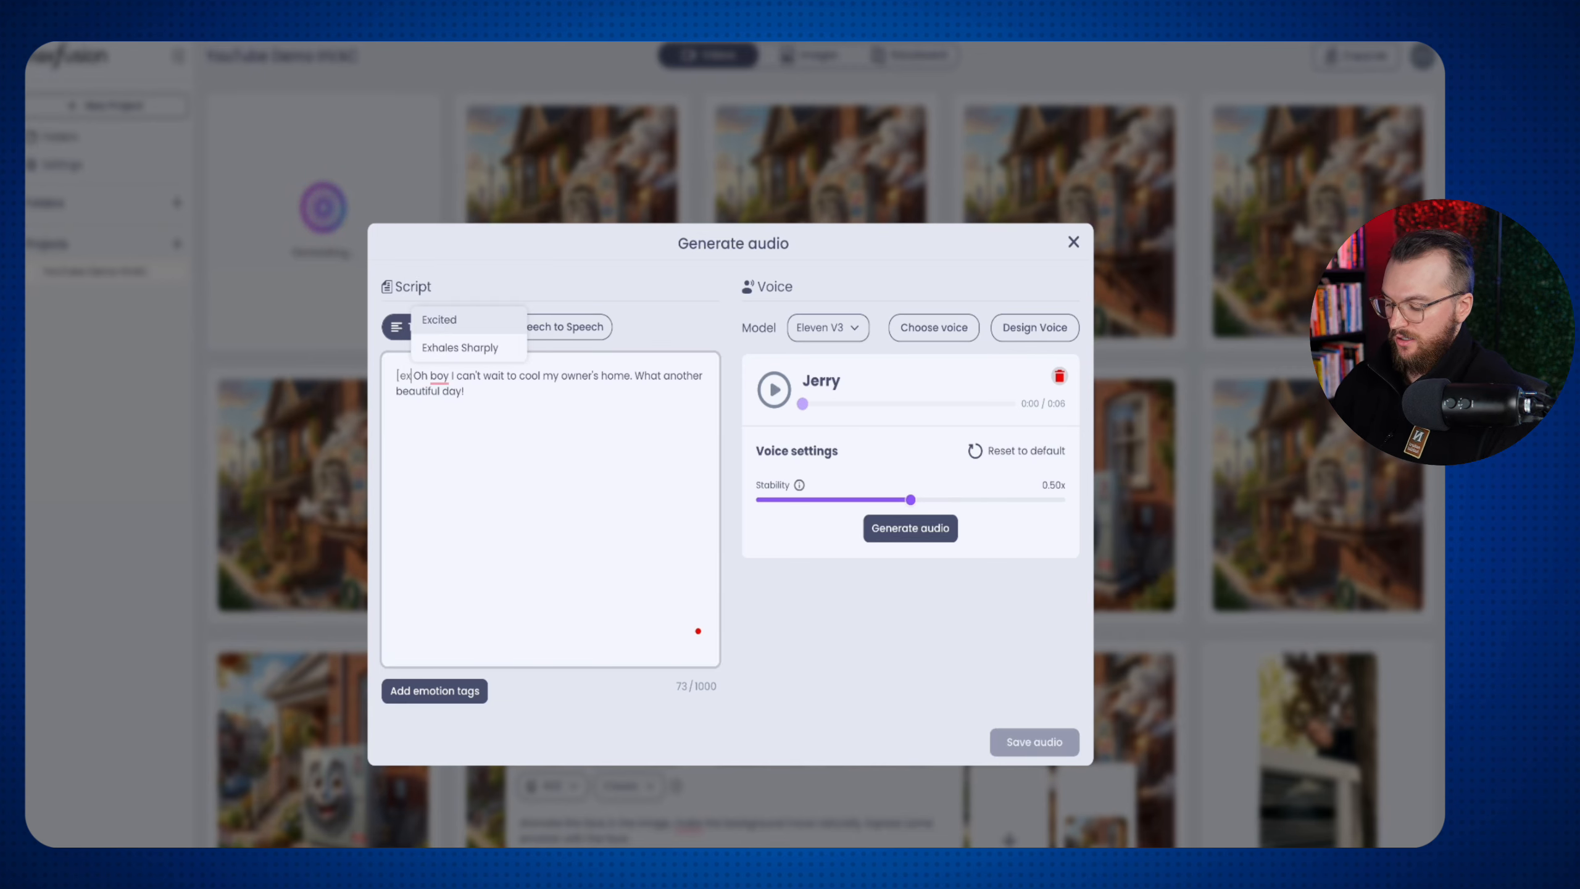
pyautogui.press('Return')
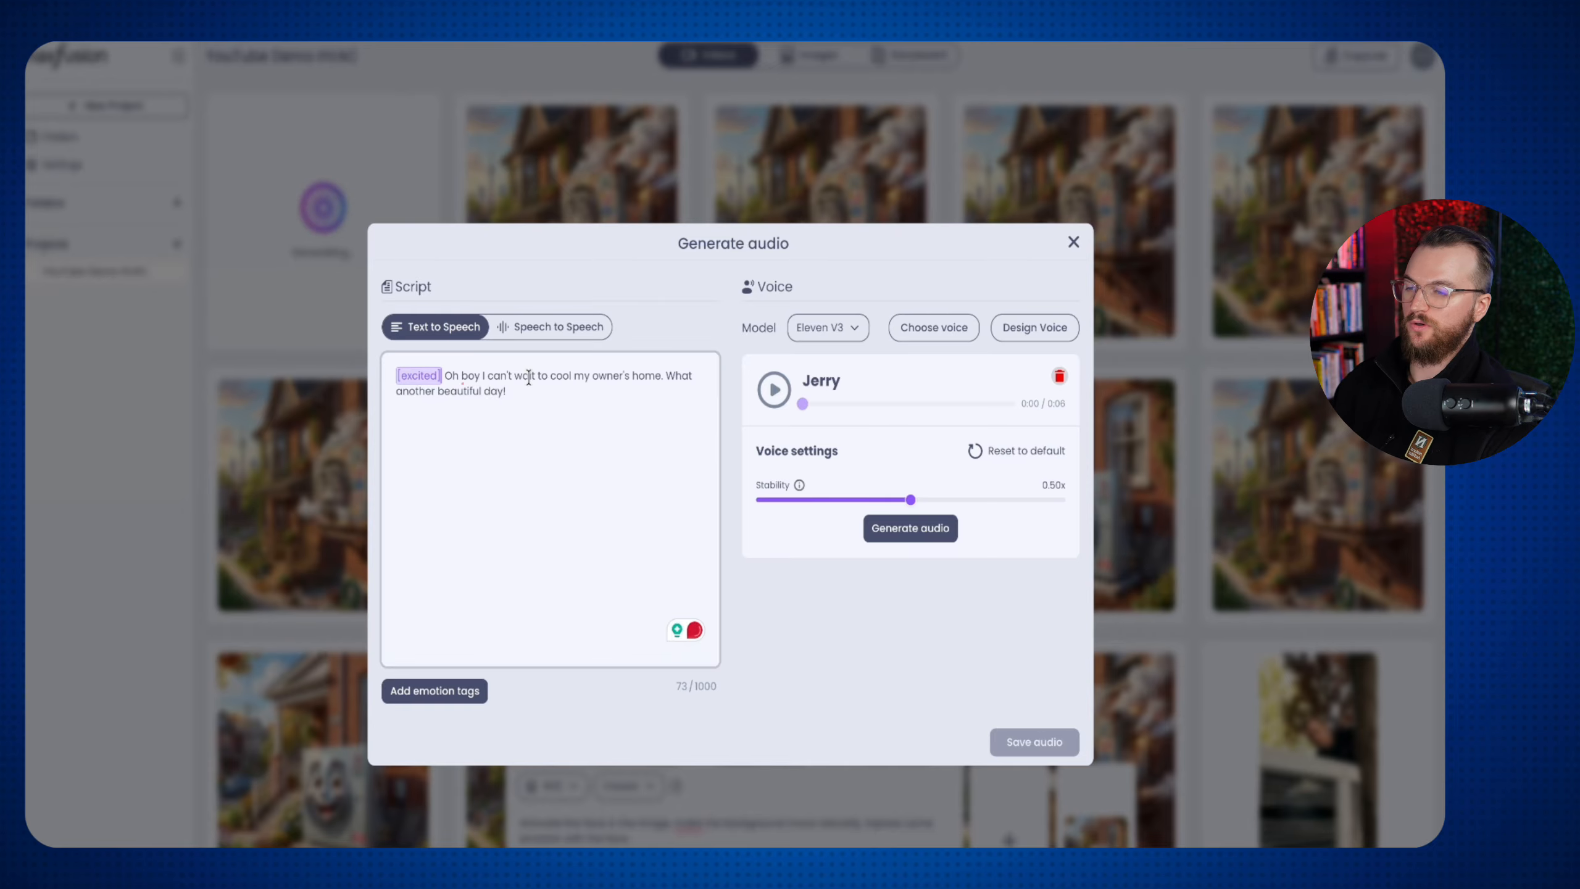
# Set Jerry's voice stability to 0.00, generate the excited audio and save it to the smiling AC video
pyautogui.moveTo(911, 499); pyautogui.dragTo(761, 499)
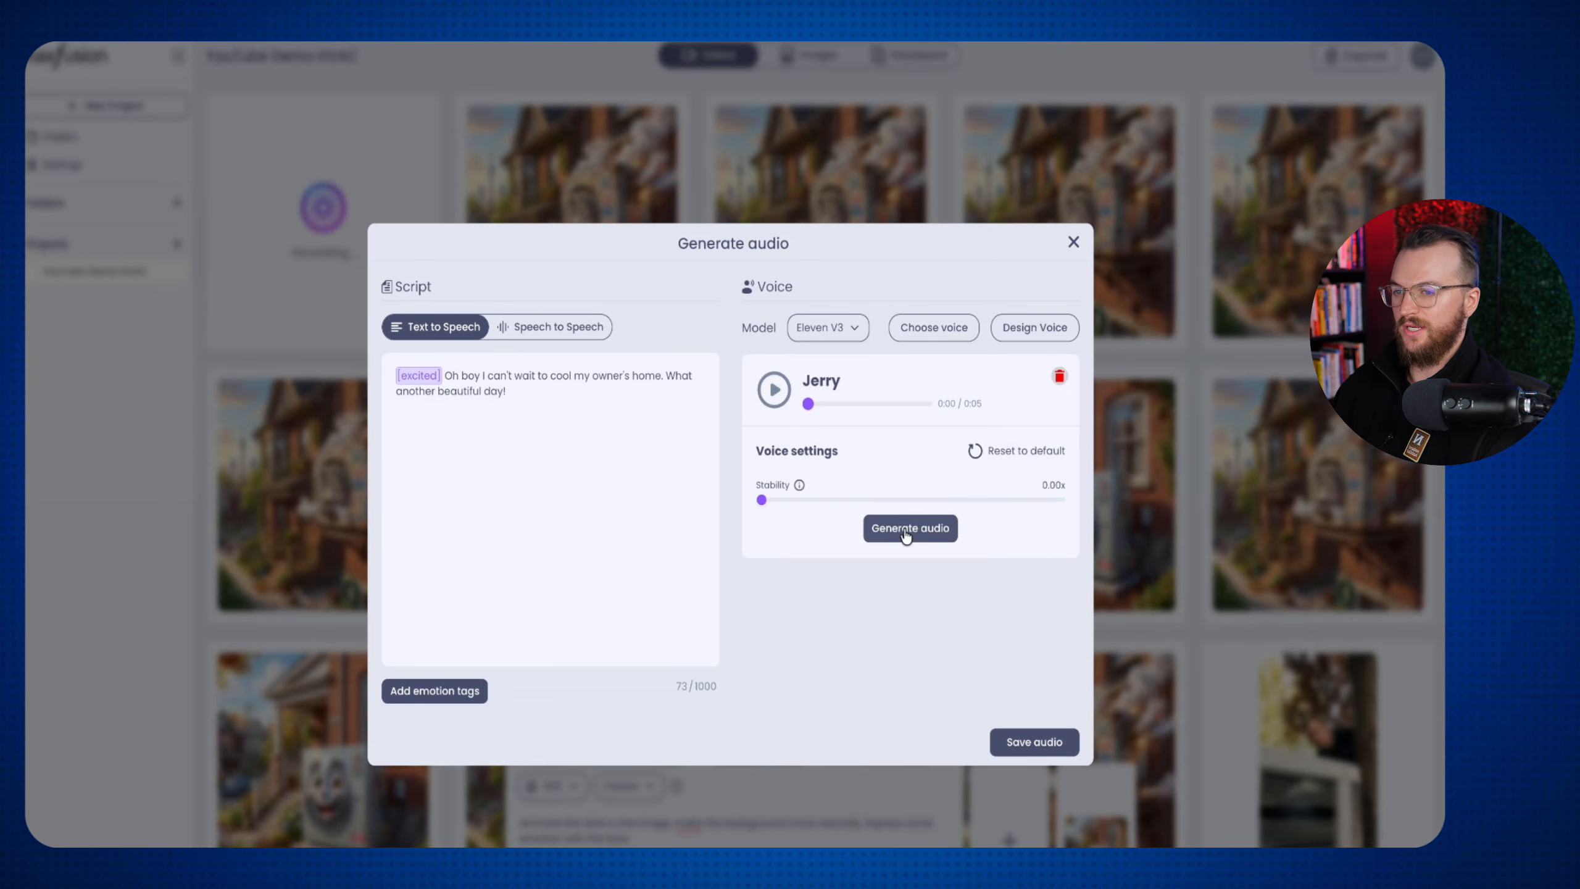
pyautogui.click(1032, 742)
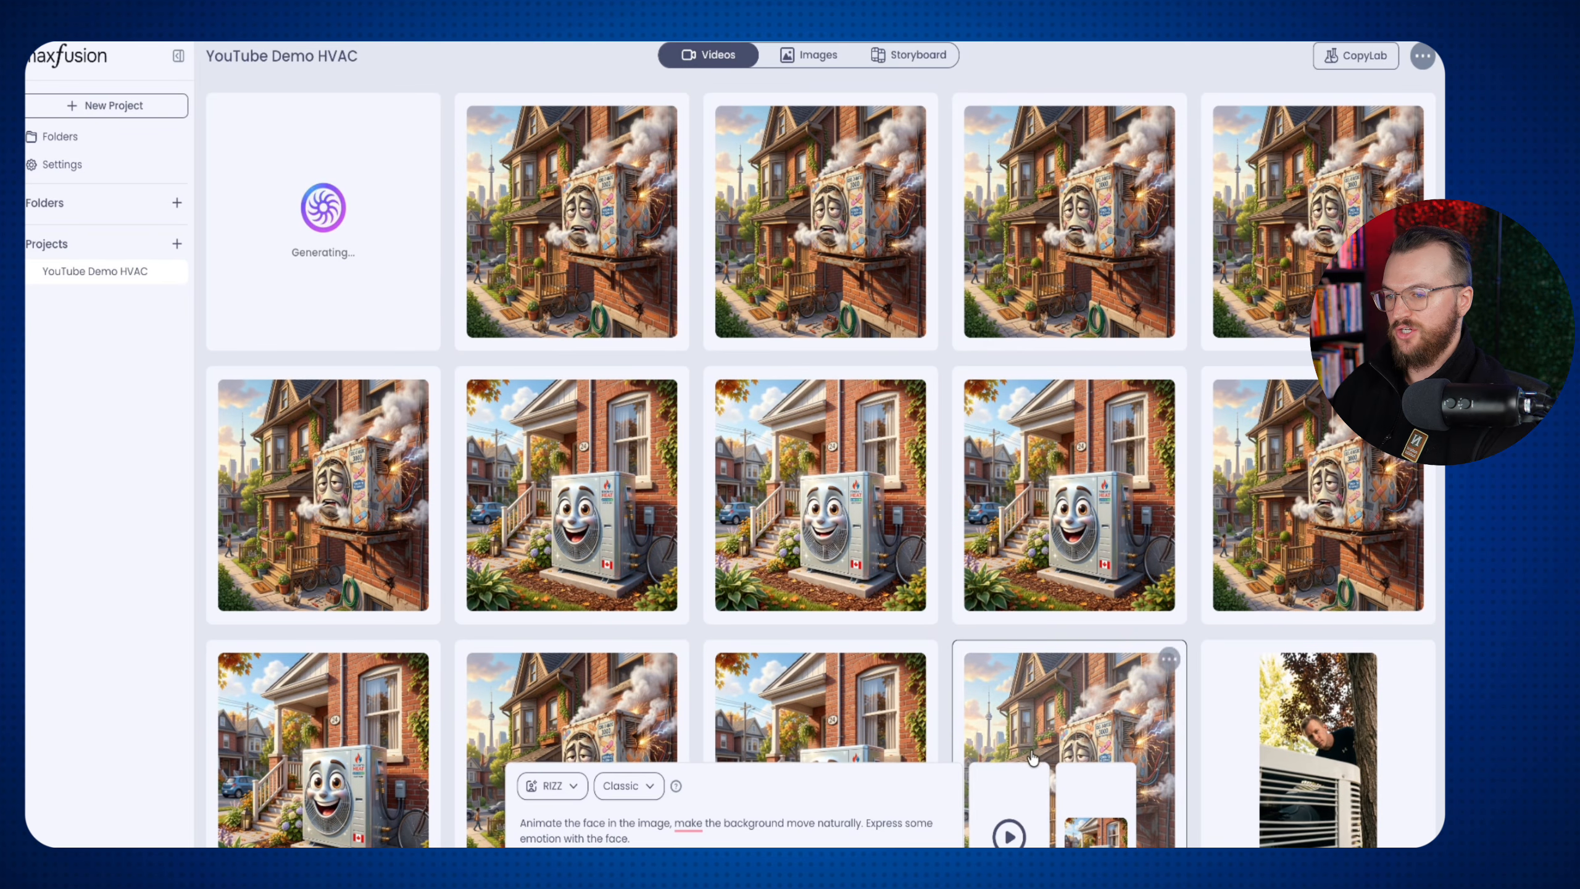
# Play the finished smiling AC video that uses Jerry's voice and the excited script
pyautogui.scroll(-2, 773, 506)
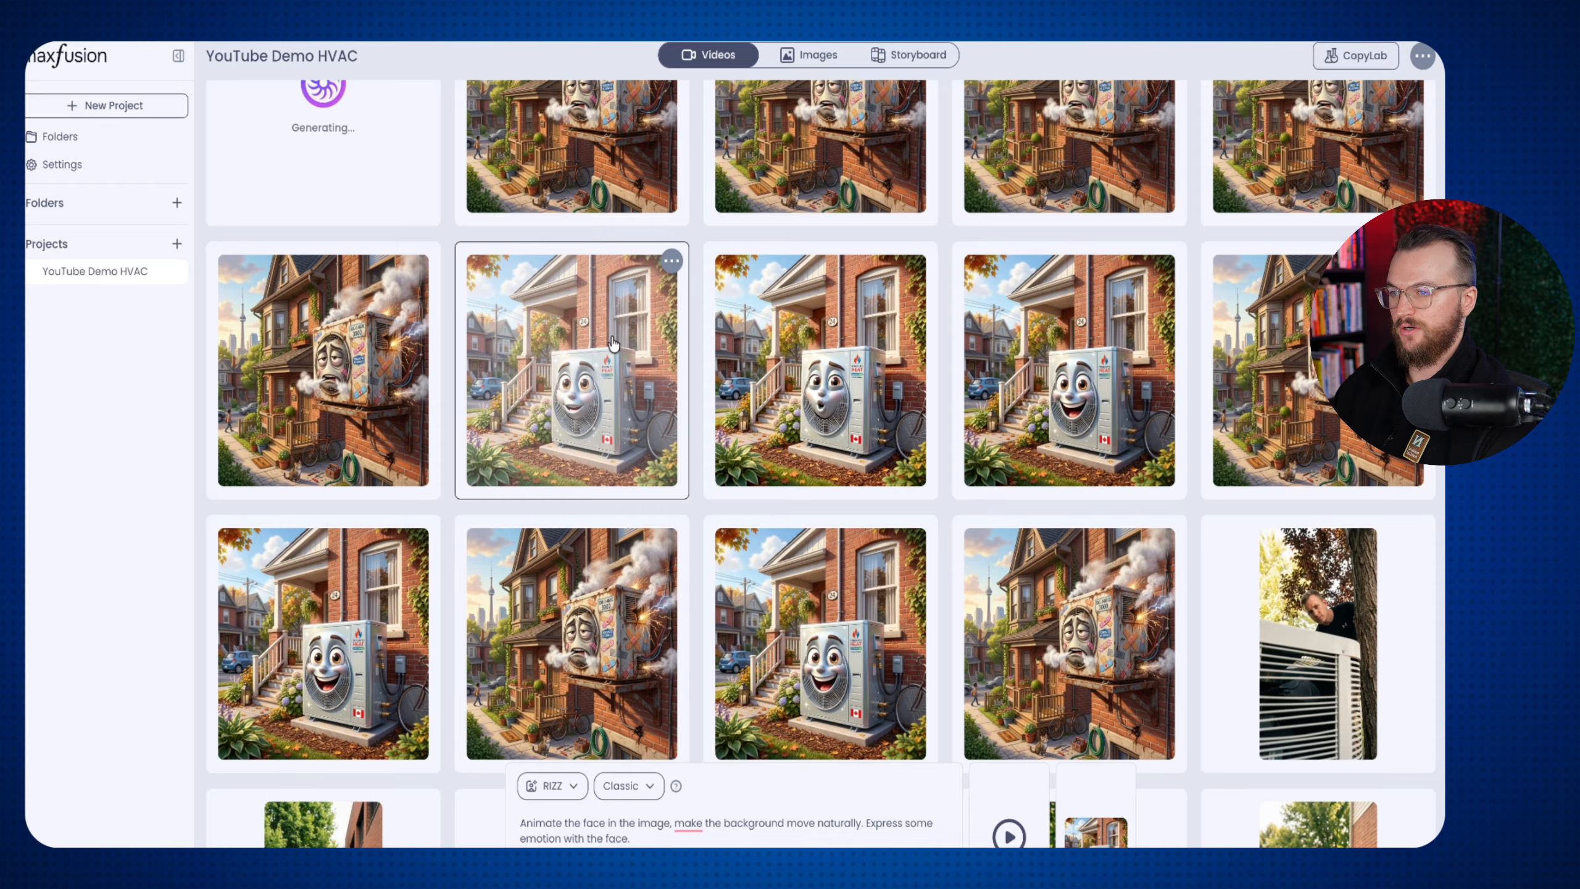
pyautogui.click(632, 322)
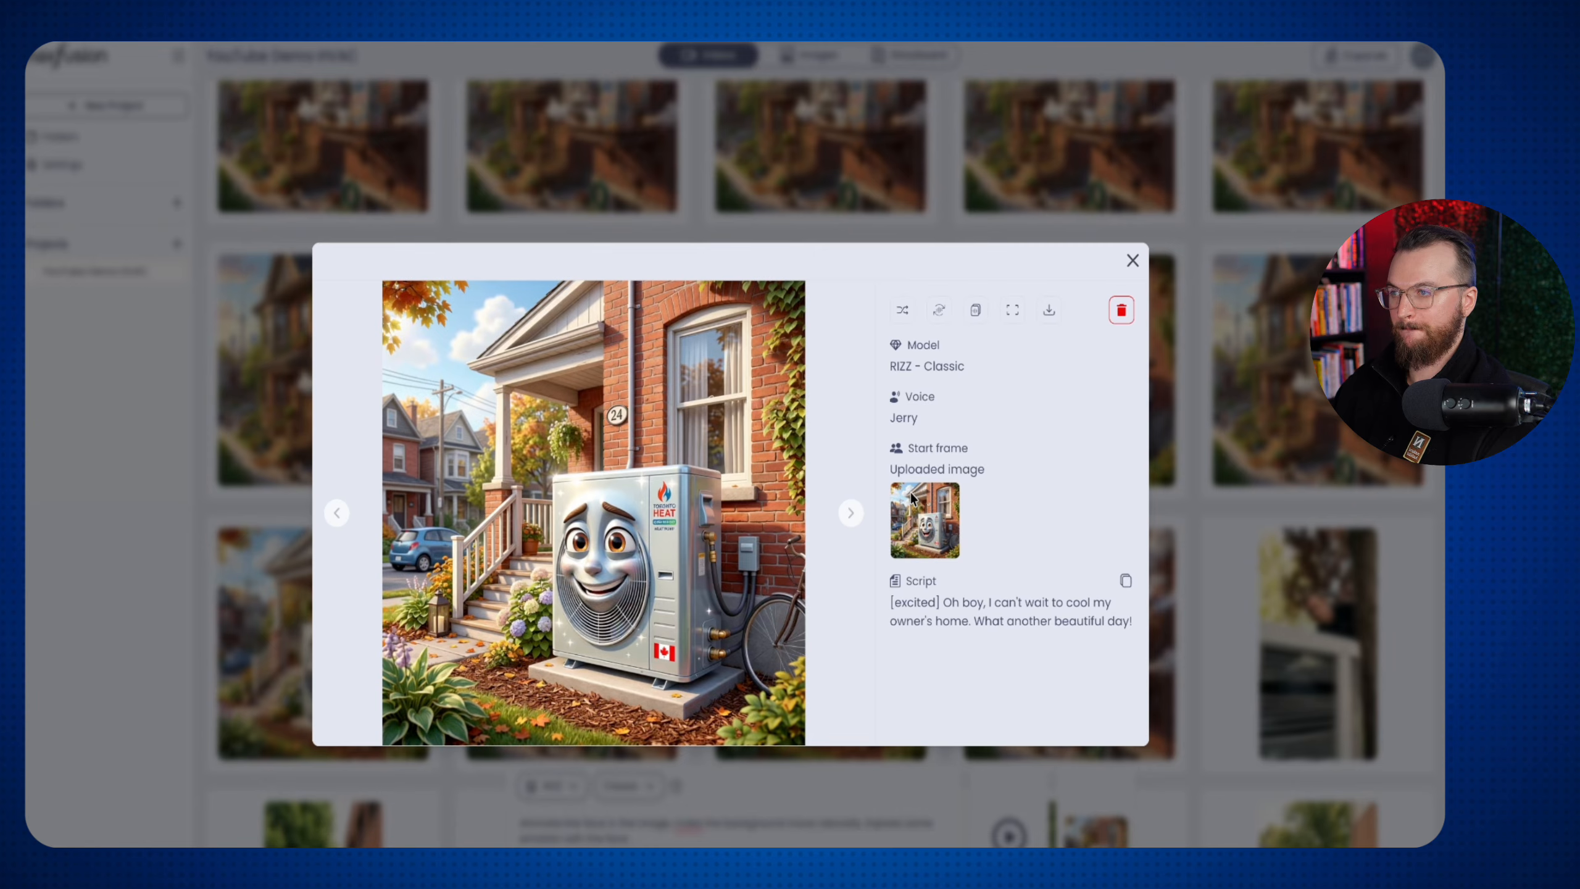
pyautogui.click(1240, 477)
# Open the Clone voice option for the smiling AC video and dismiss it
pyautogui.click(670, 260)
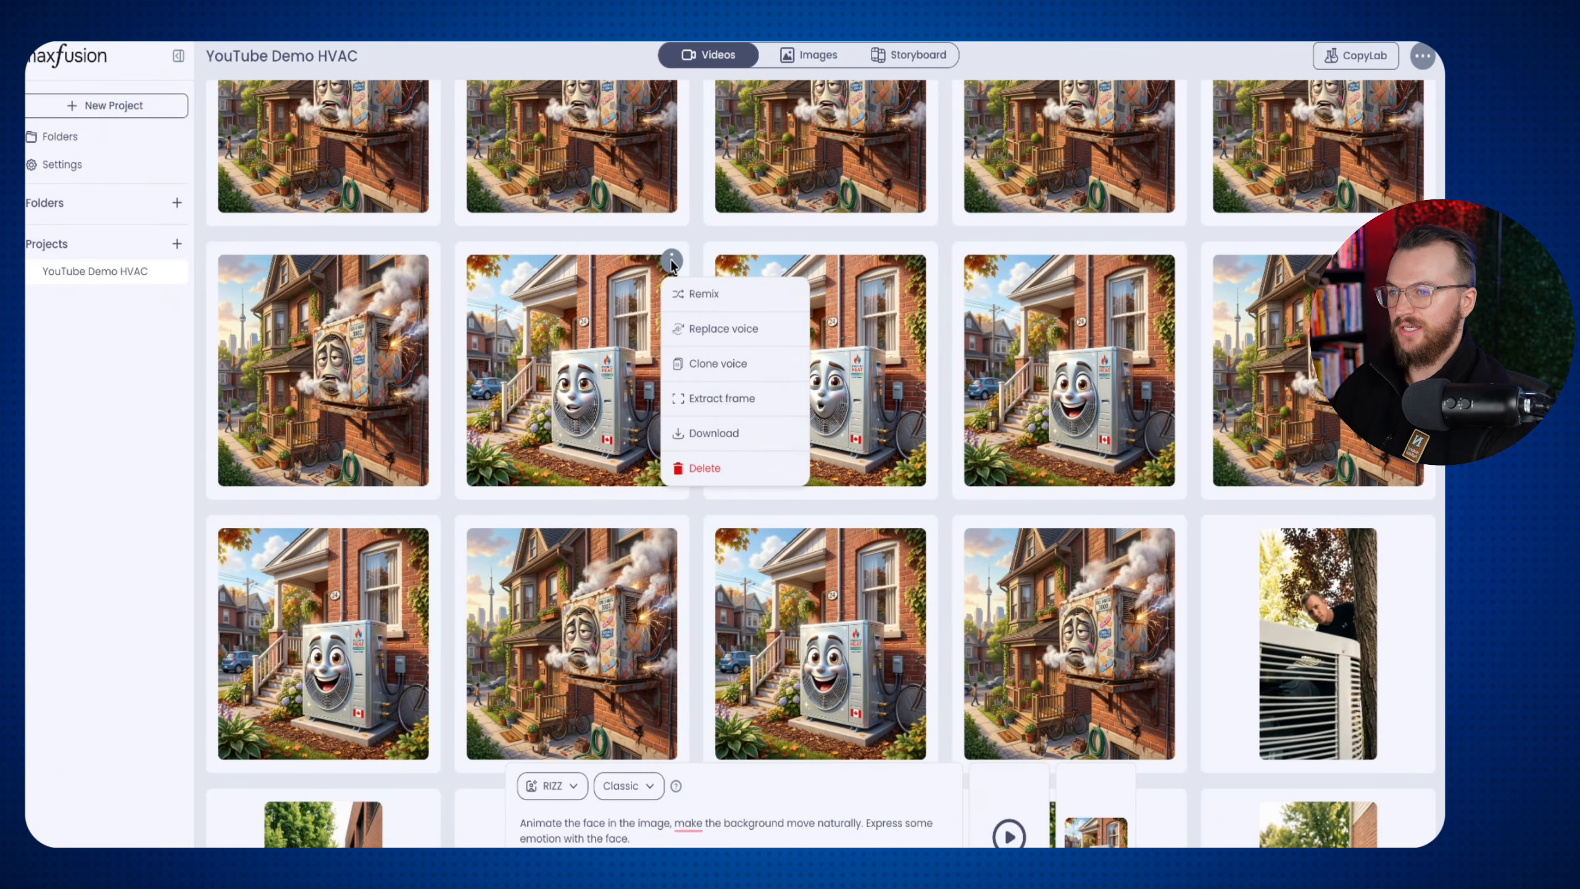
pyautogui.click(714, 362)
pyautogui.click(681, 537)
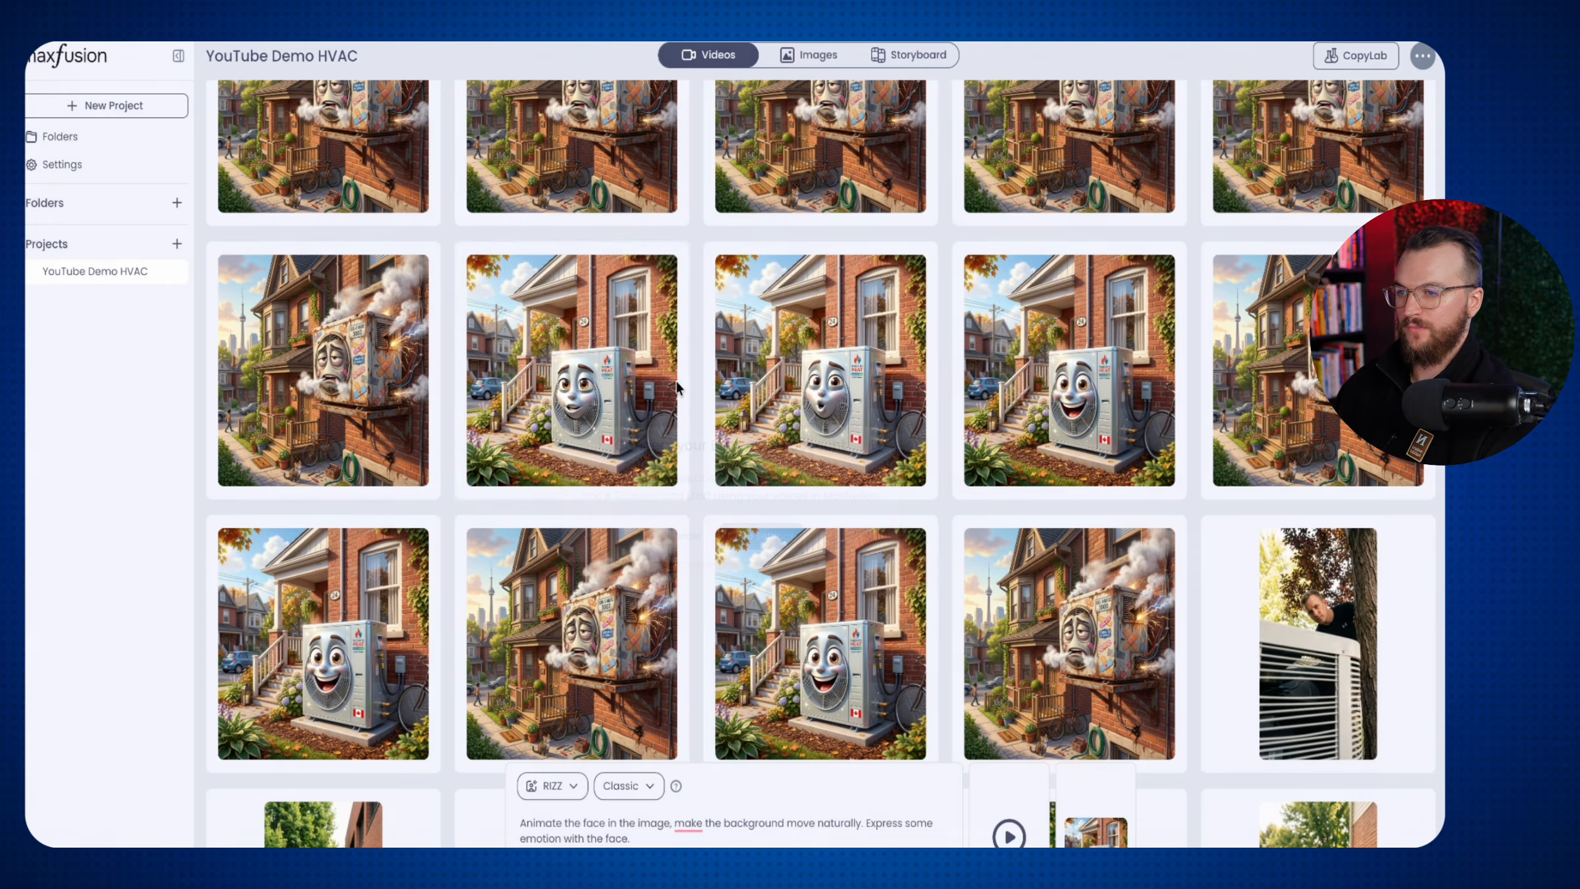
# Browse the default replacement voices for the smiling AC video and leave the selection without choosing one
pyautogui.click(672, 261)
pyautogui.click(729, 331)
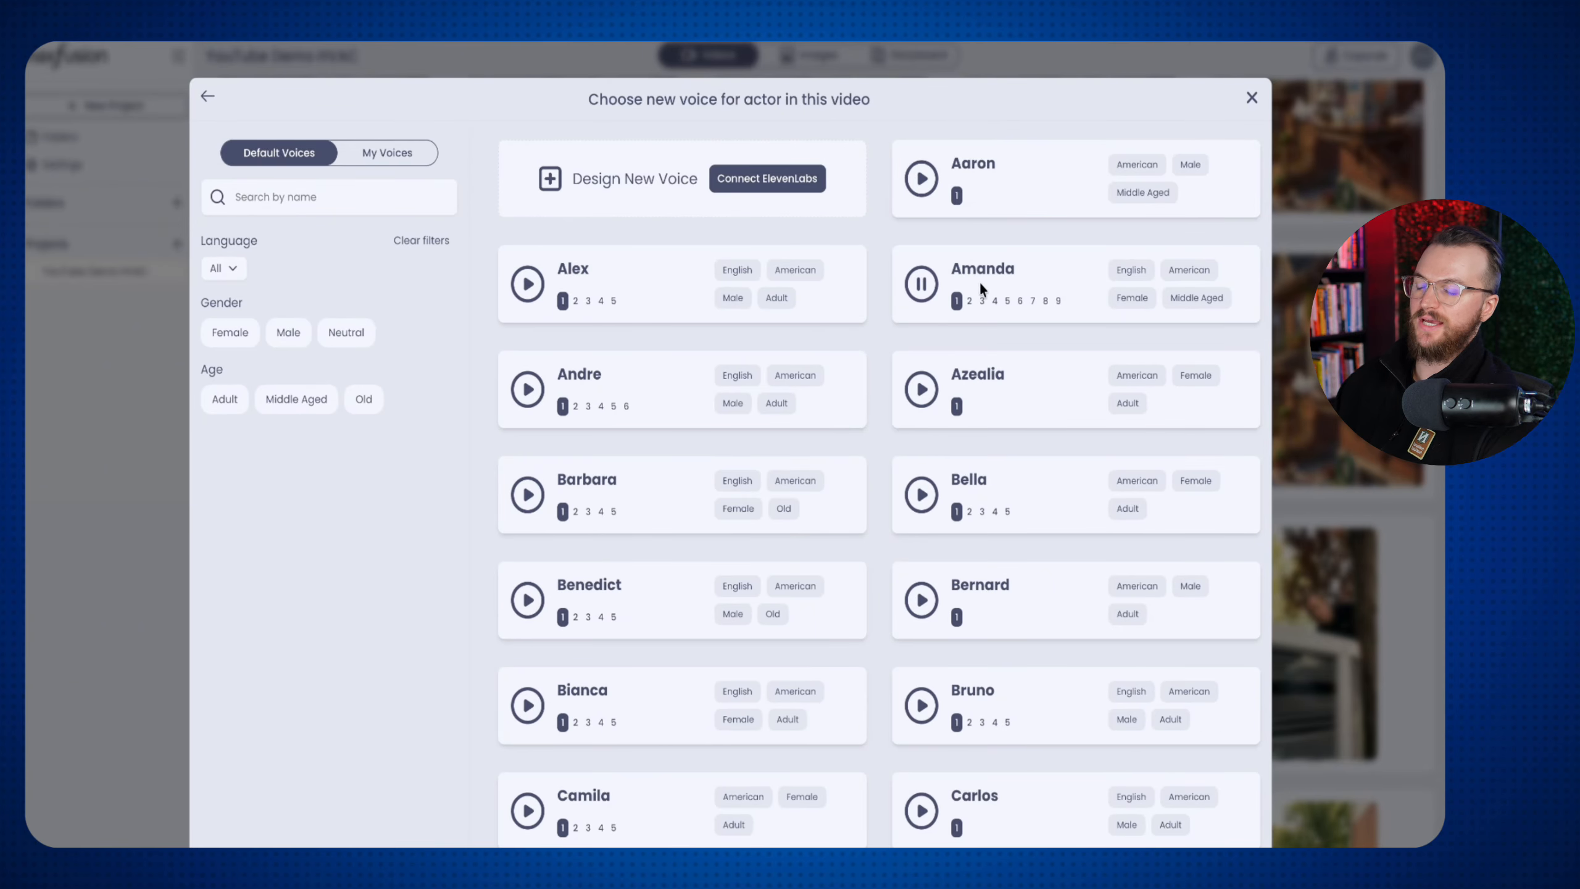
pyautogui.scroll(-11, 889, 305)
pyautogui.scroll(12, 891, 312)
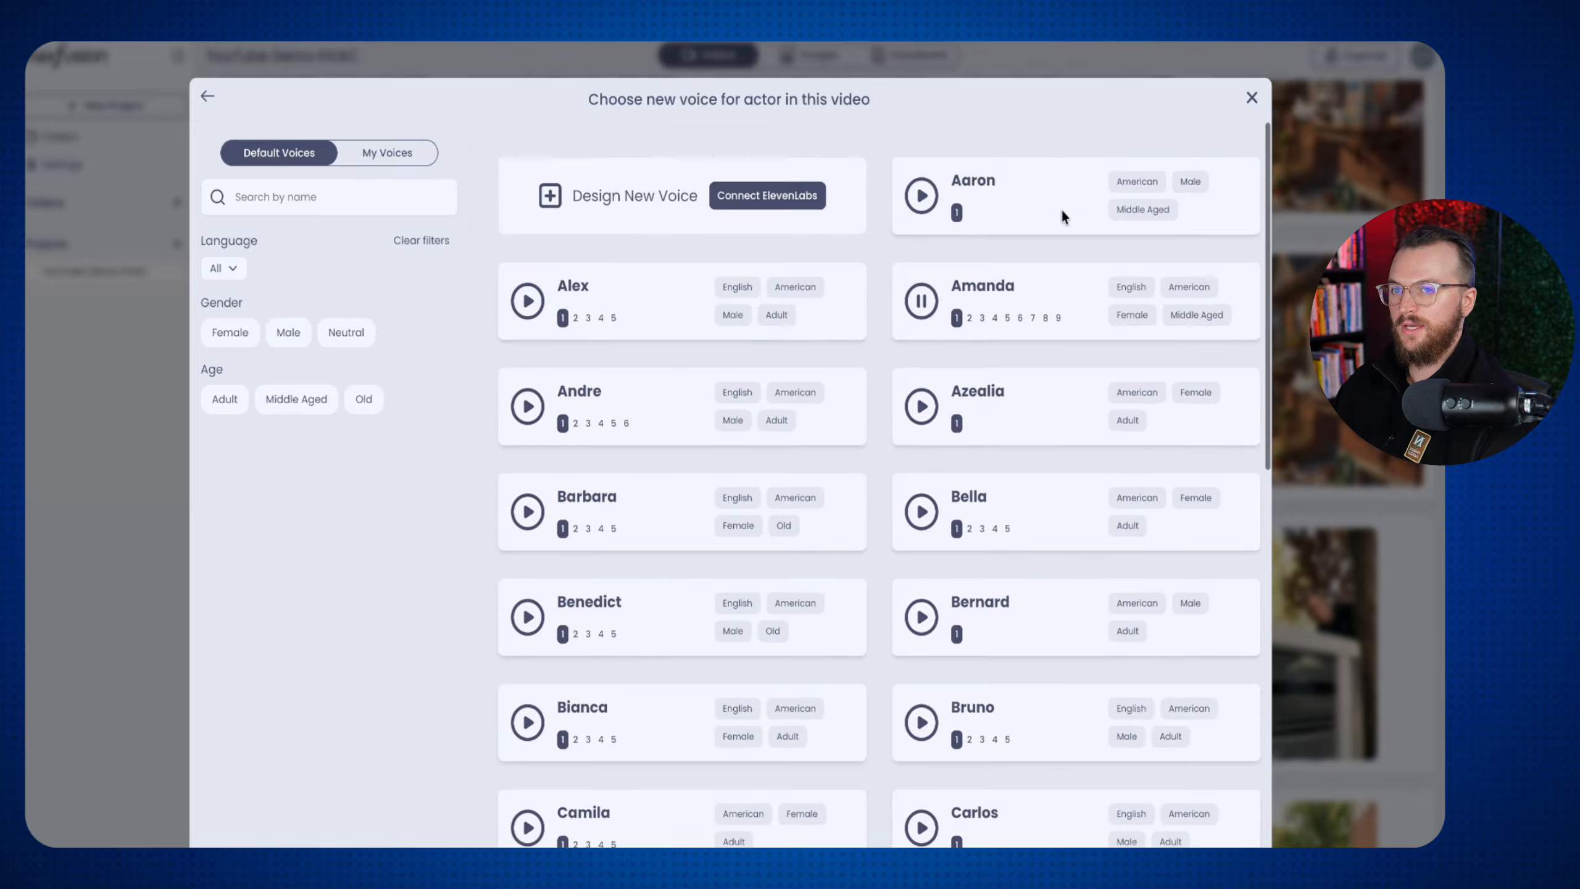
pyautogui.click(1250, 98)
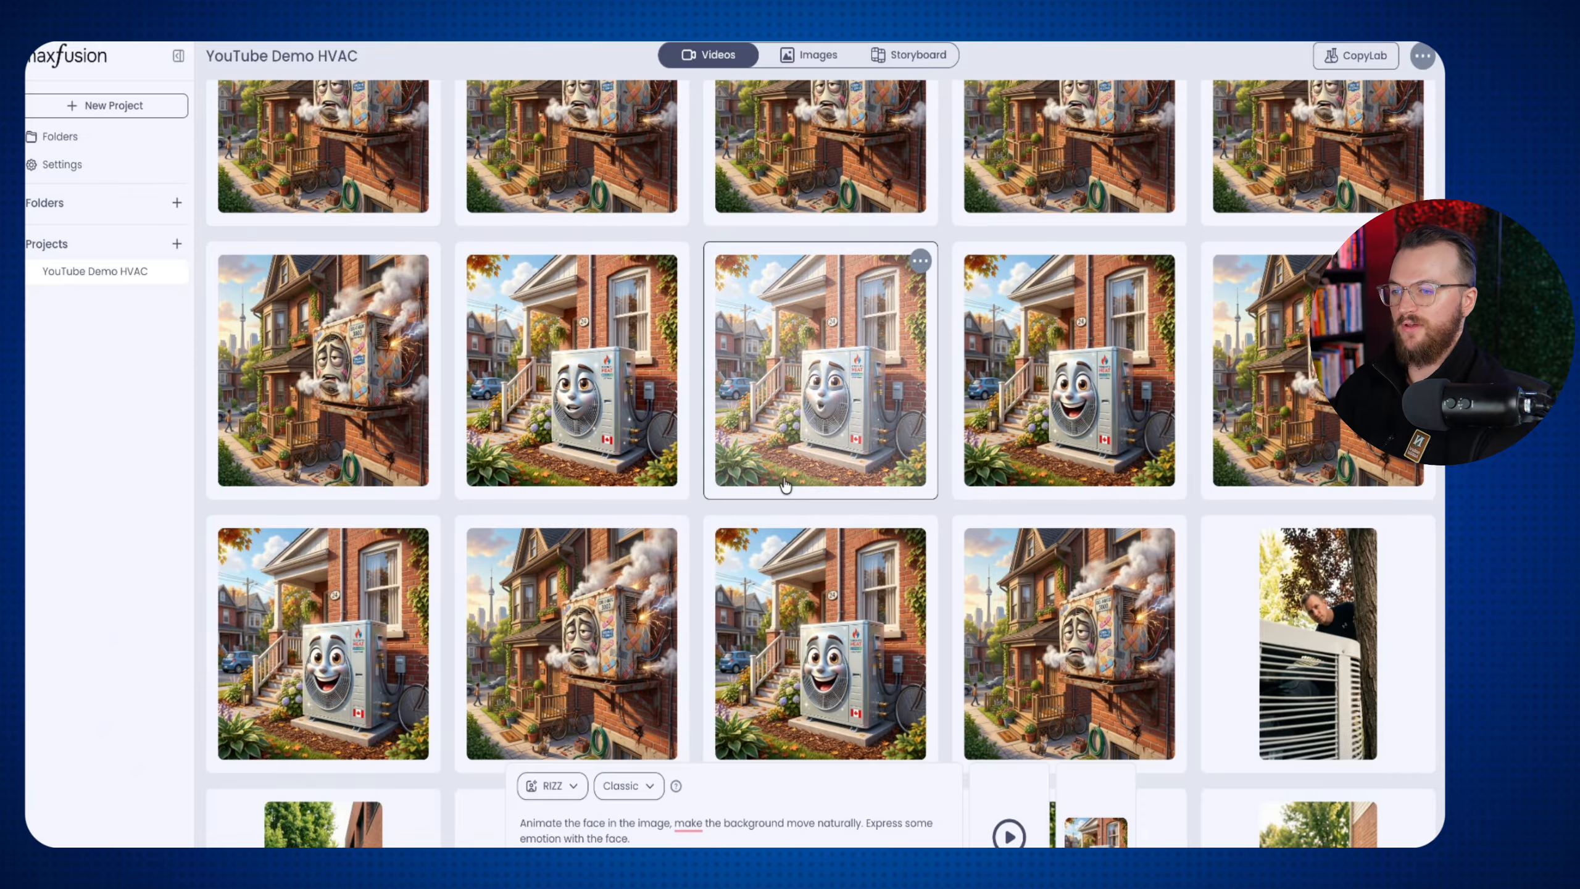
# Look over the generated videos and play the two newest broken AC videos with Andre's voice
pyautogui.scroll(-1, 785, 485)
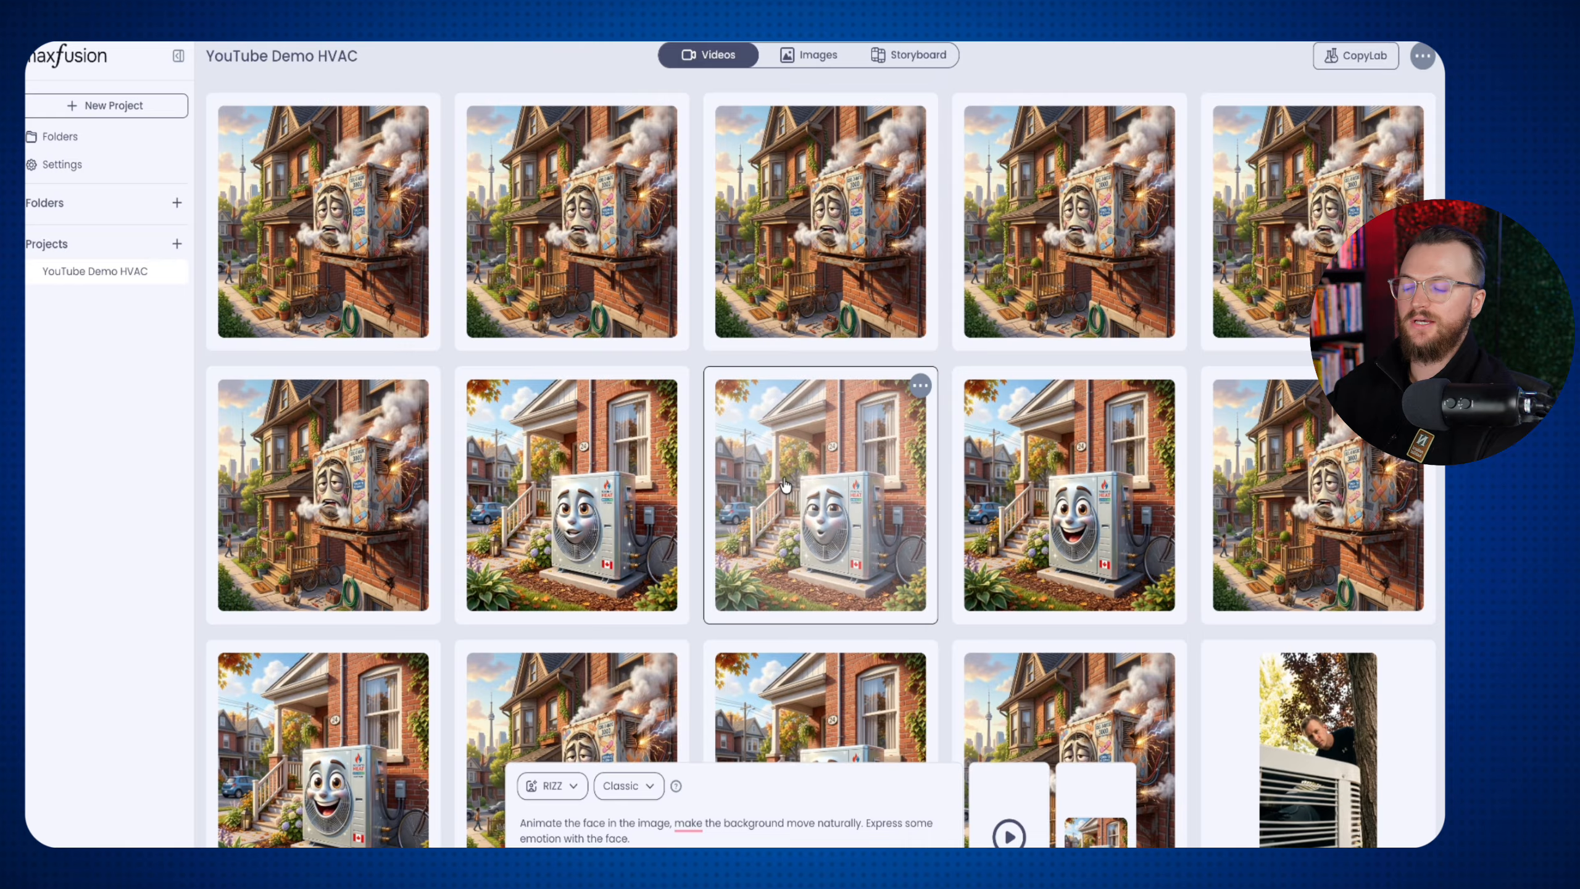
pyautogui.scroll(-4, 785, 484)
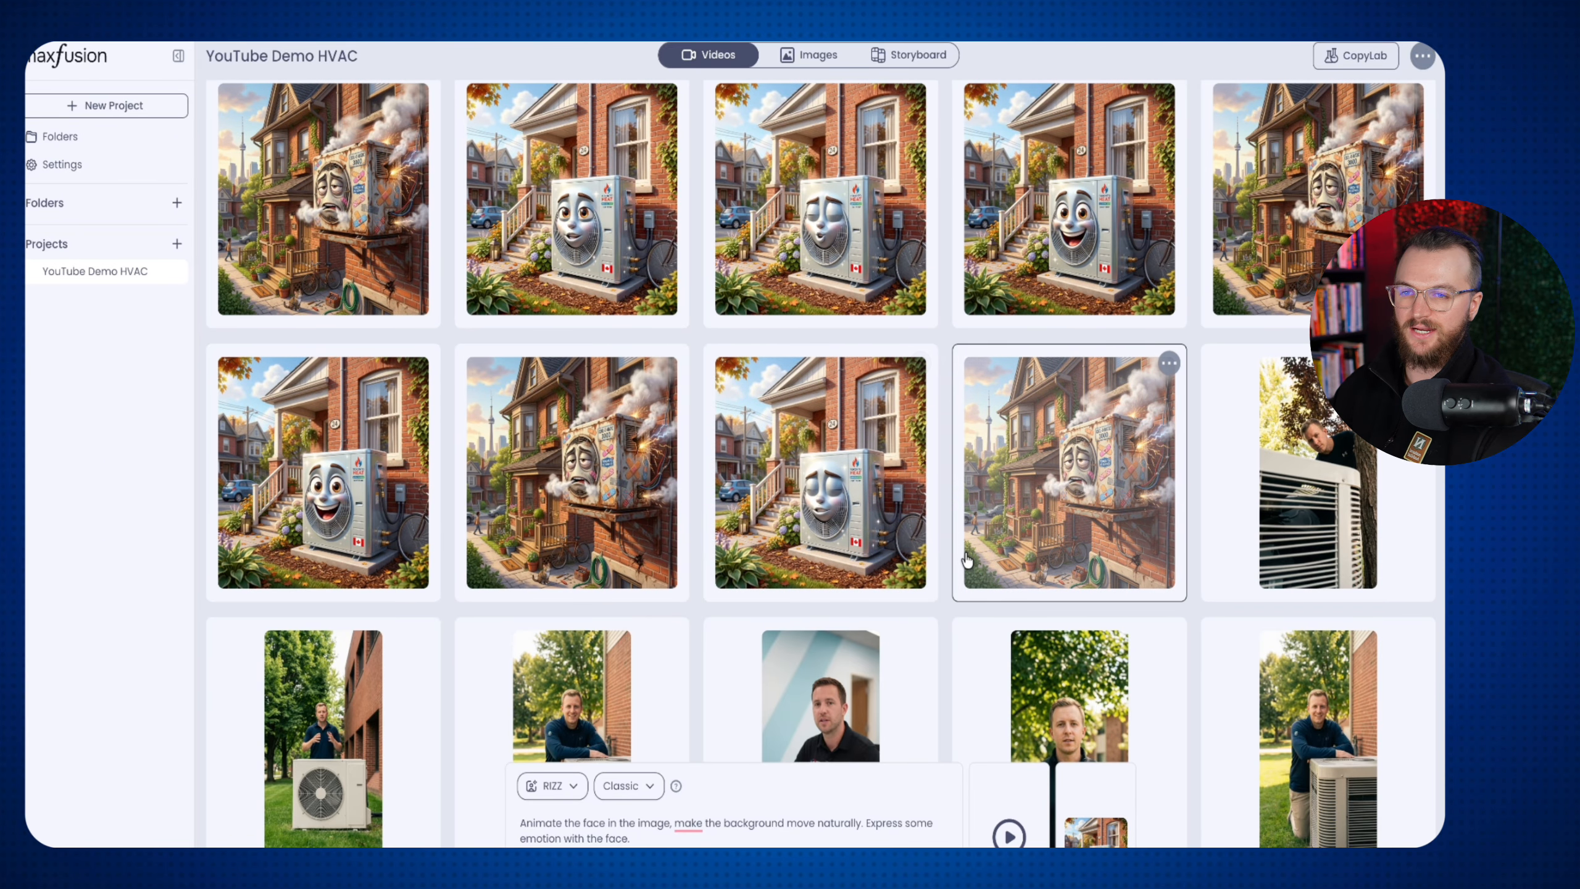
pyautogui.scroll(4, 940, 366)
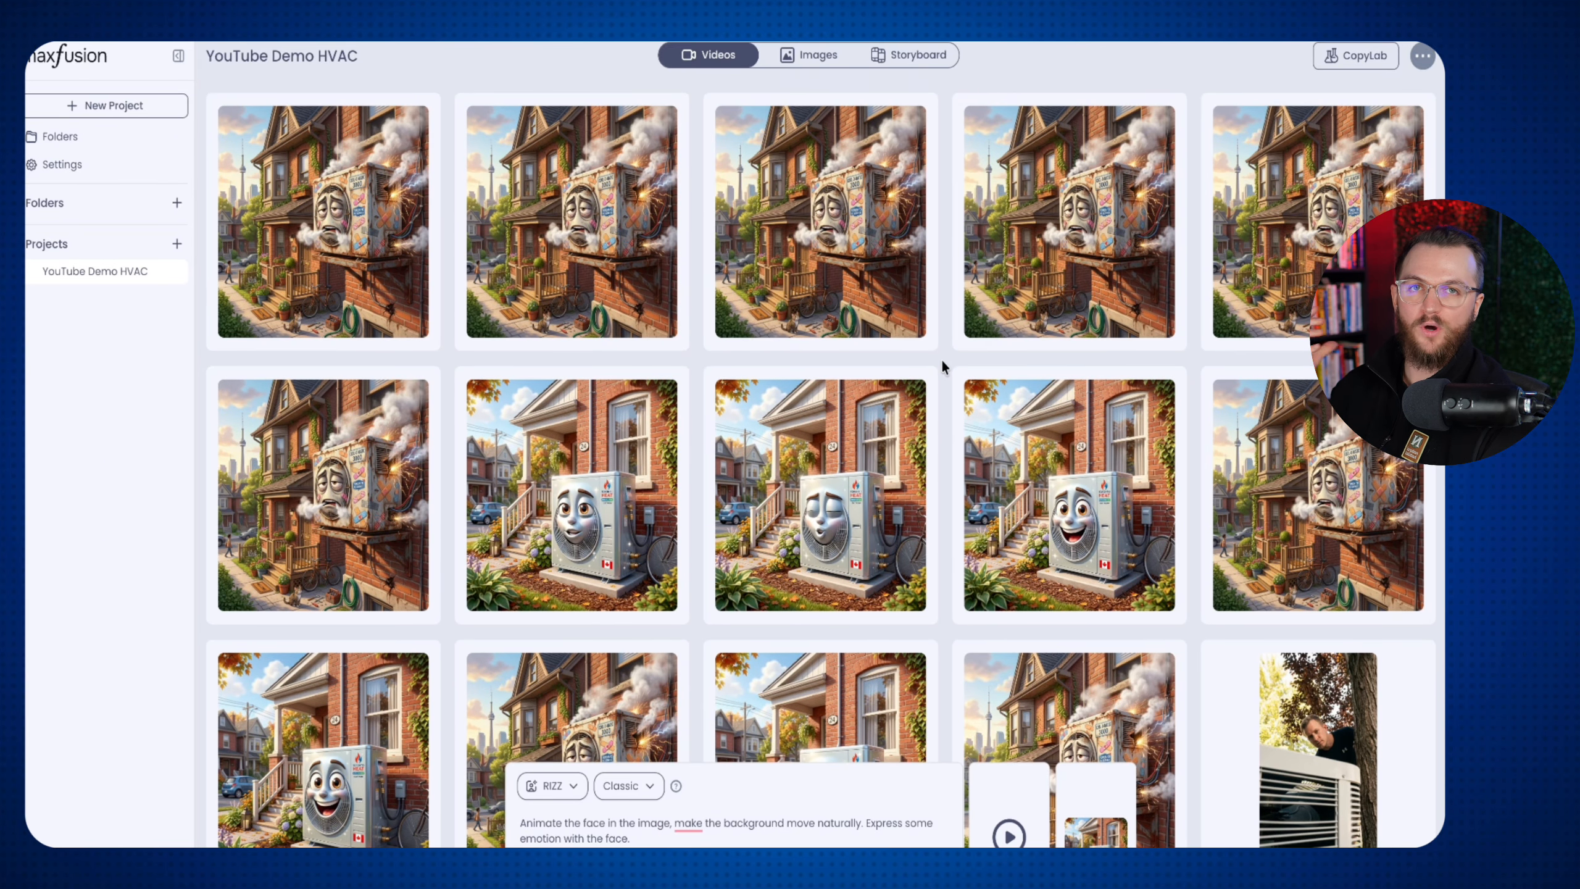
pyautogui.moveTo(614, 149)
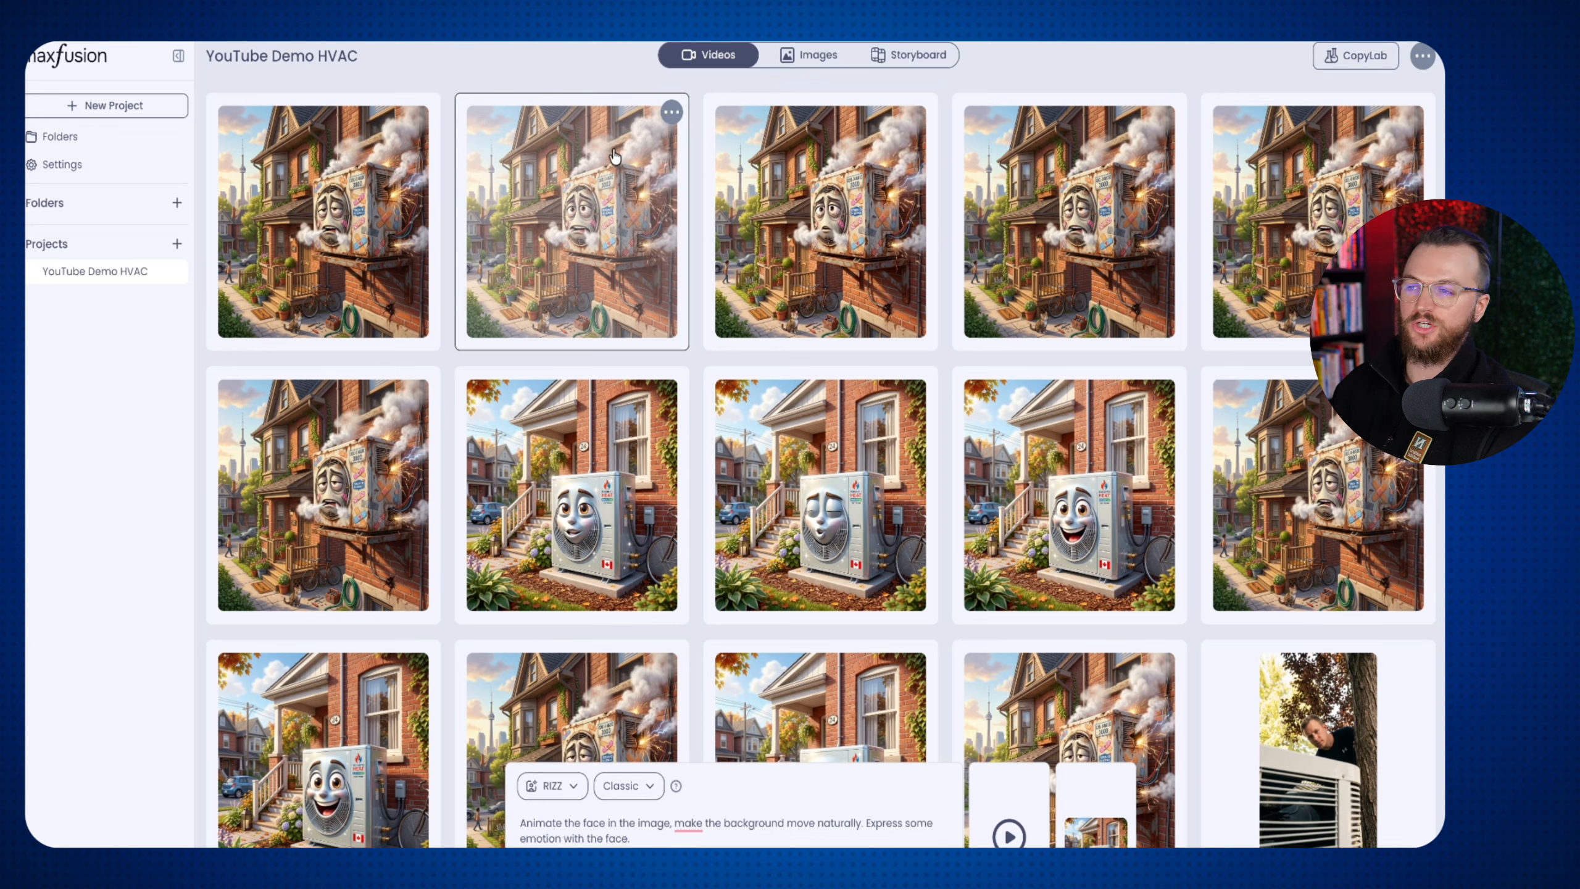
pyautogui.click(720, 292)
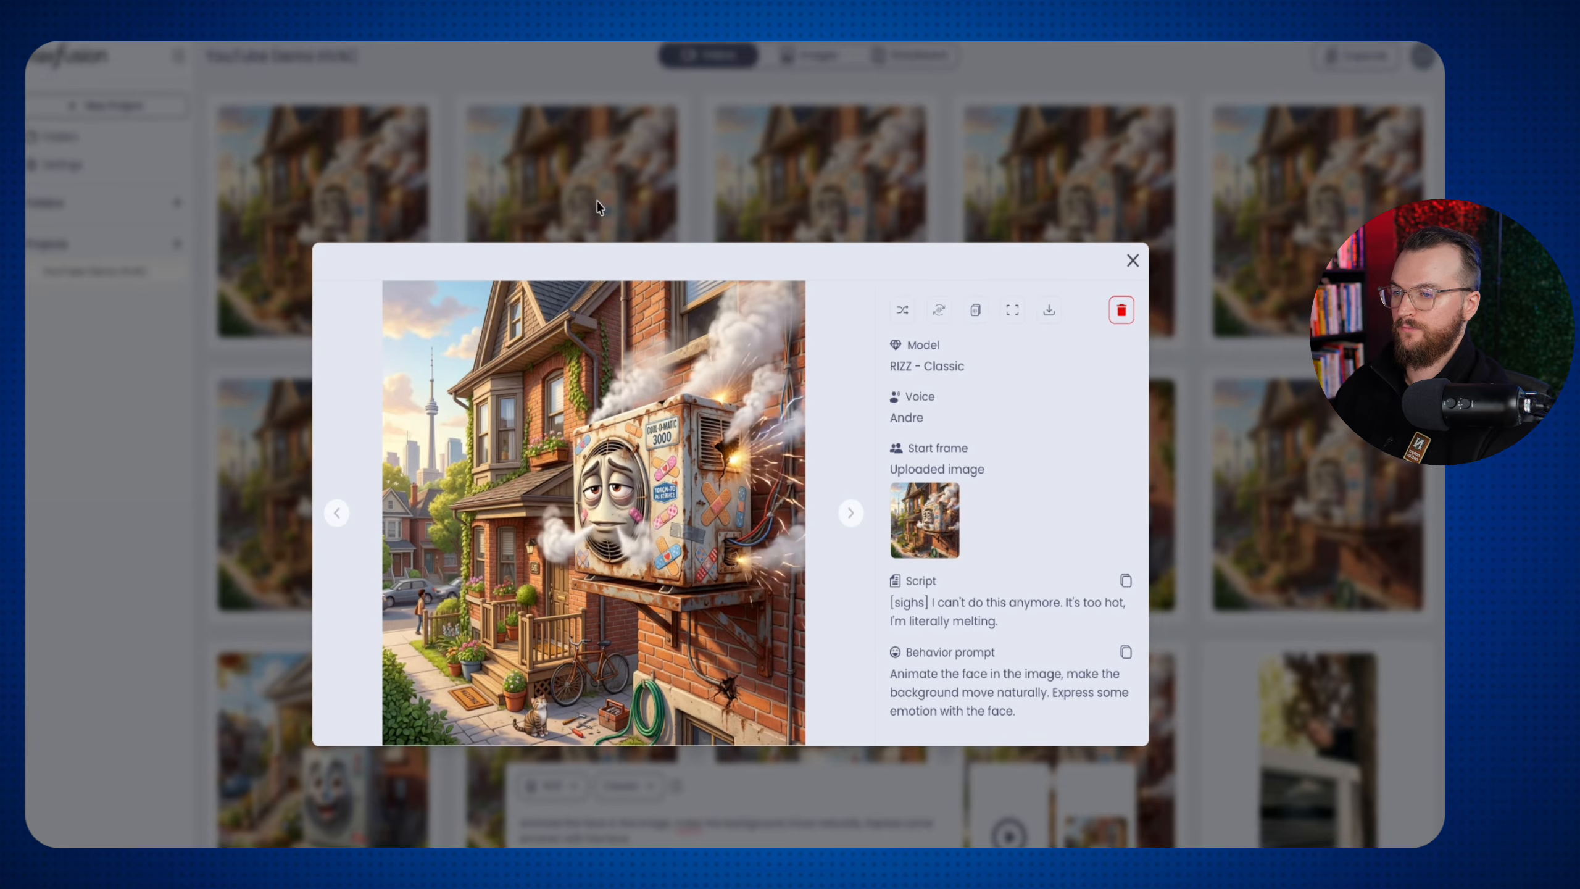
pyautogui.click(284, 390)
pyautogui.click(314, 274)
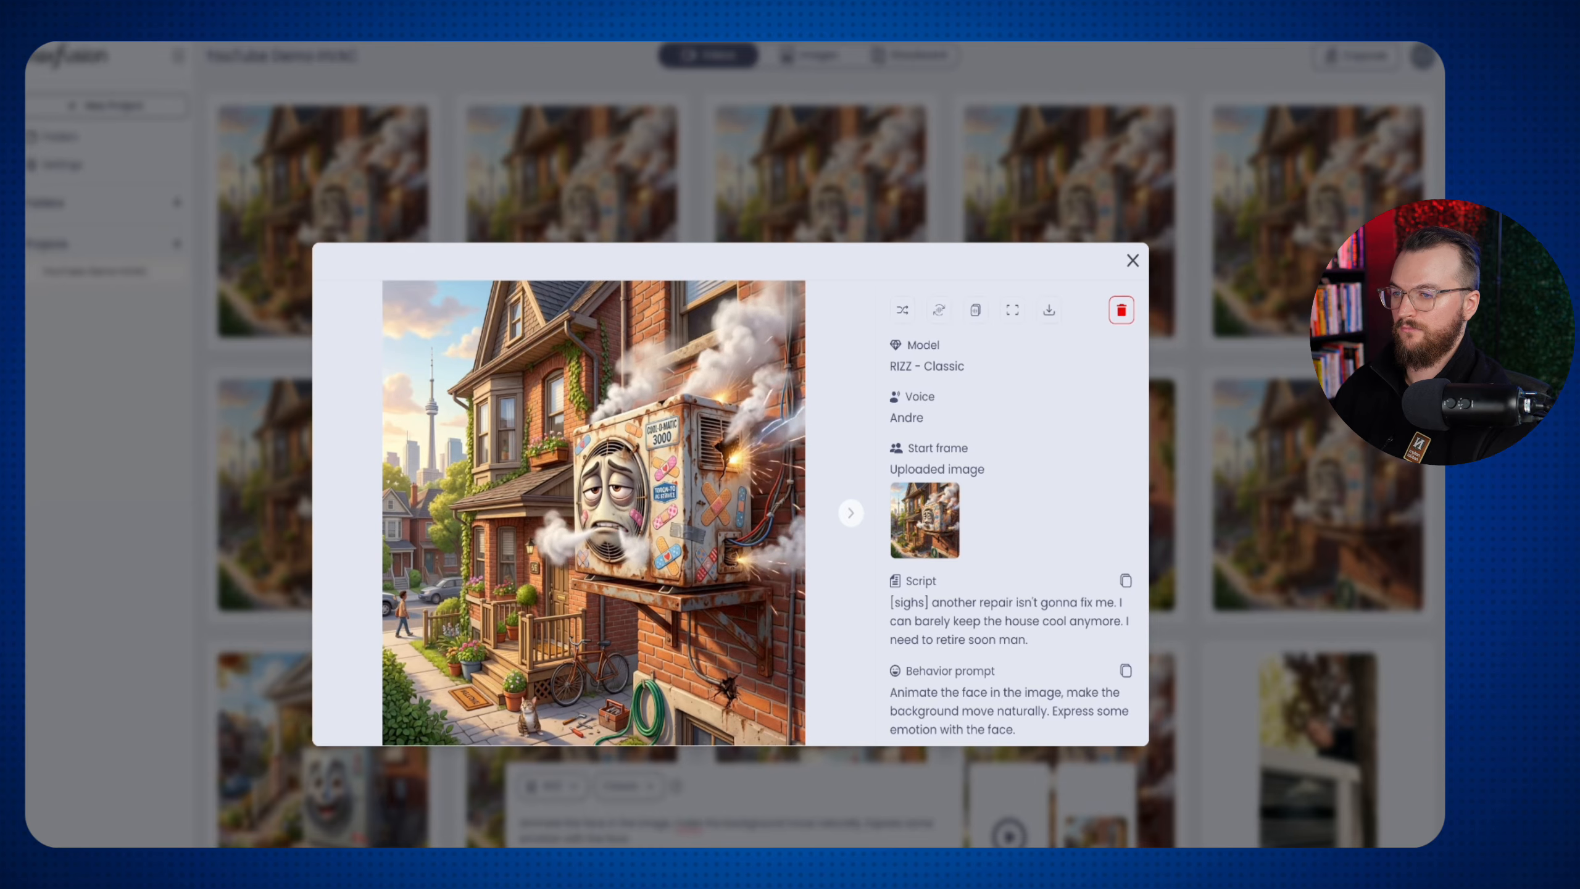
pyautogui.click(156, 548)
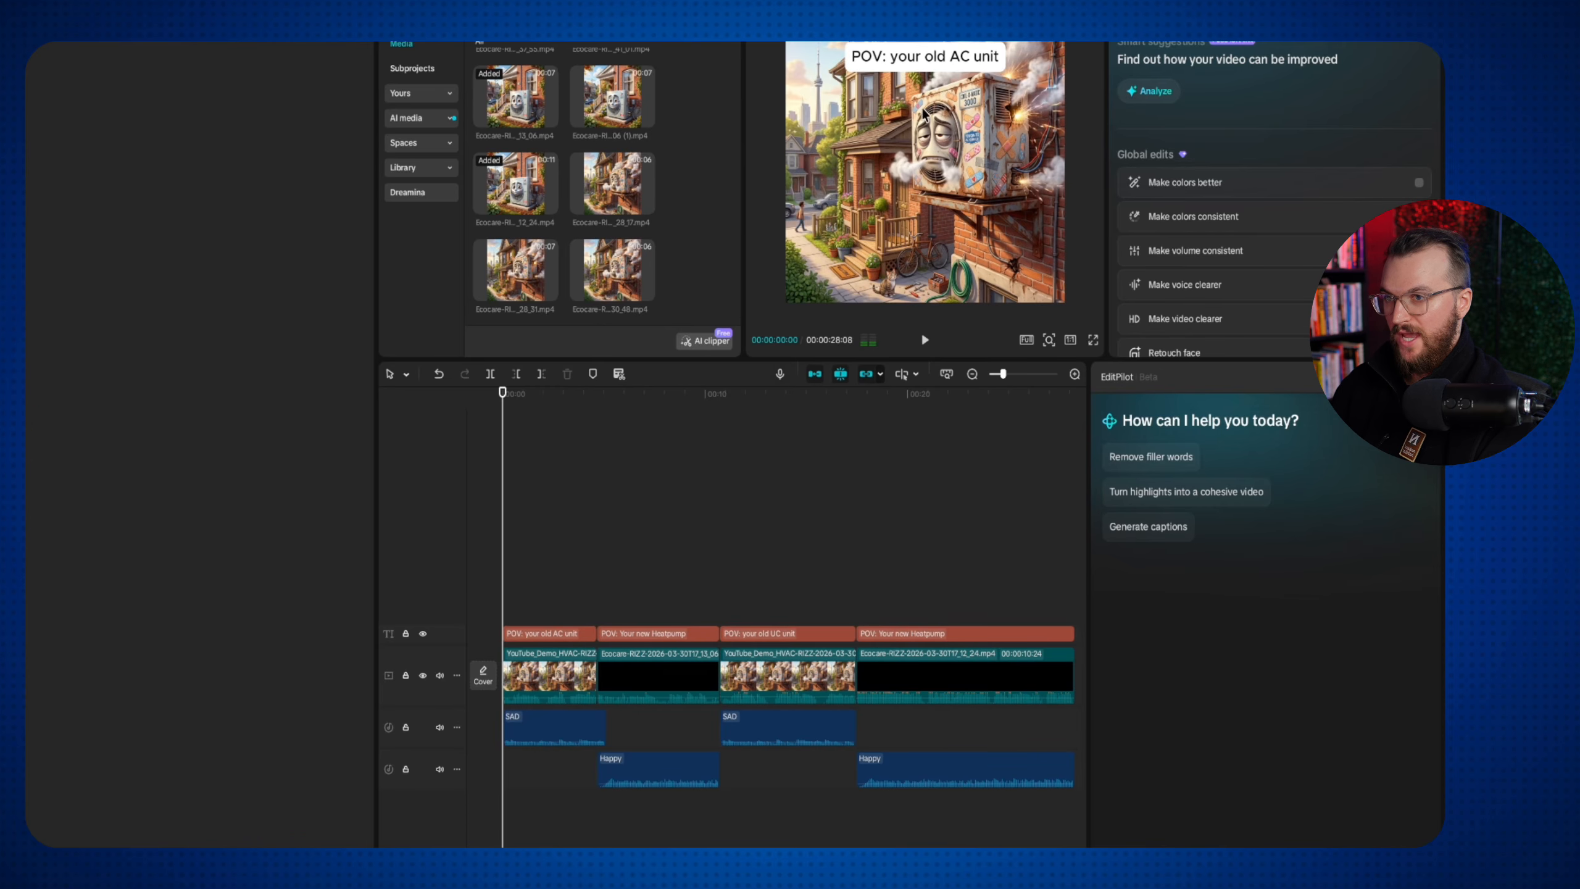
# In the CapCut project, trim the first SAD audio clip to end with the first old AC unit video clip
pyautogui.click(927, 70)
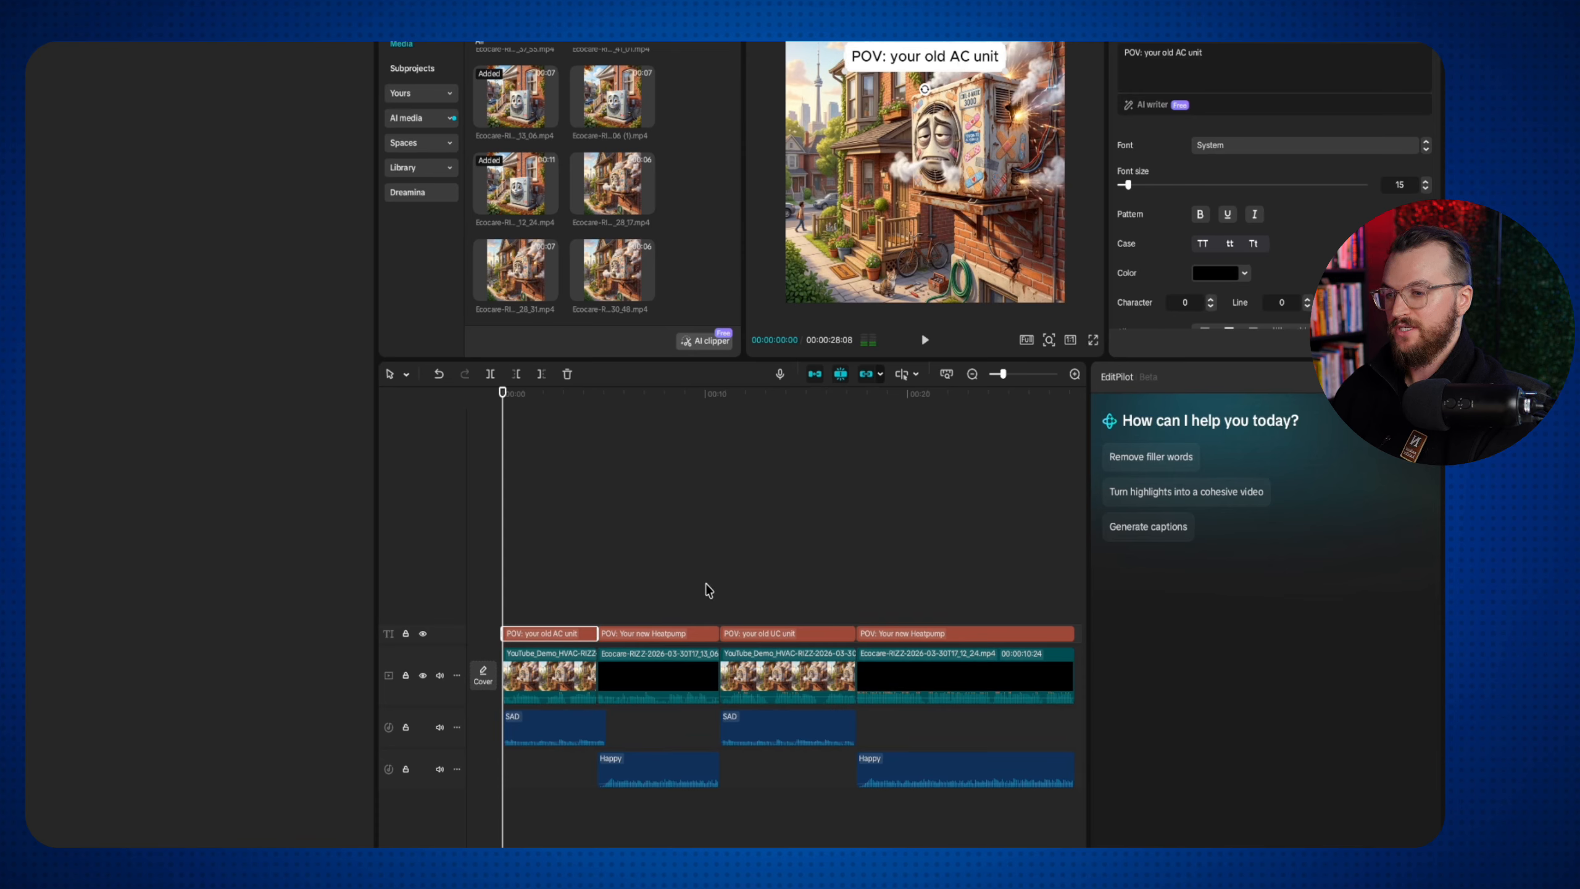
pyautogui.click(530, 740)
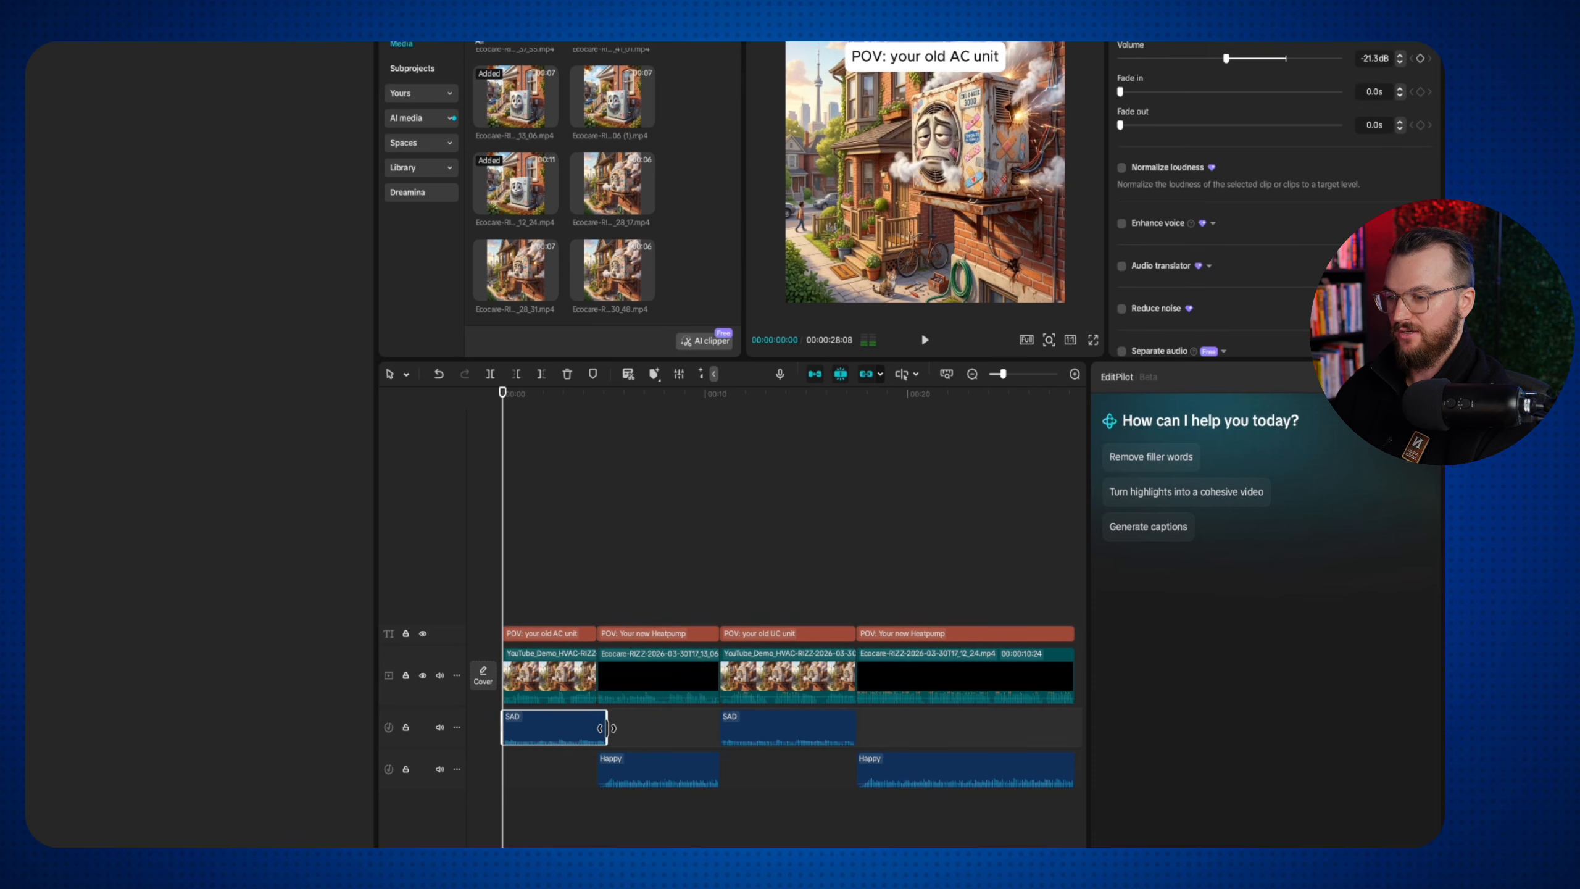
pyautogui.click(603, 586)
# Scrub through the alternating old AC and new heat pump clips, and play the edit from near the start
pyautogui.click(707, 585)
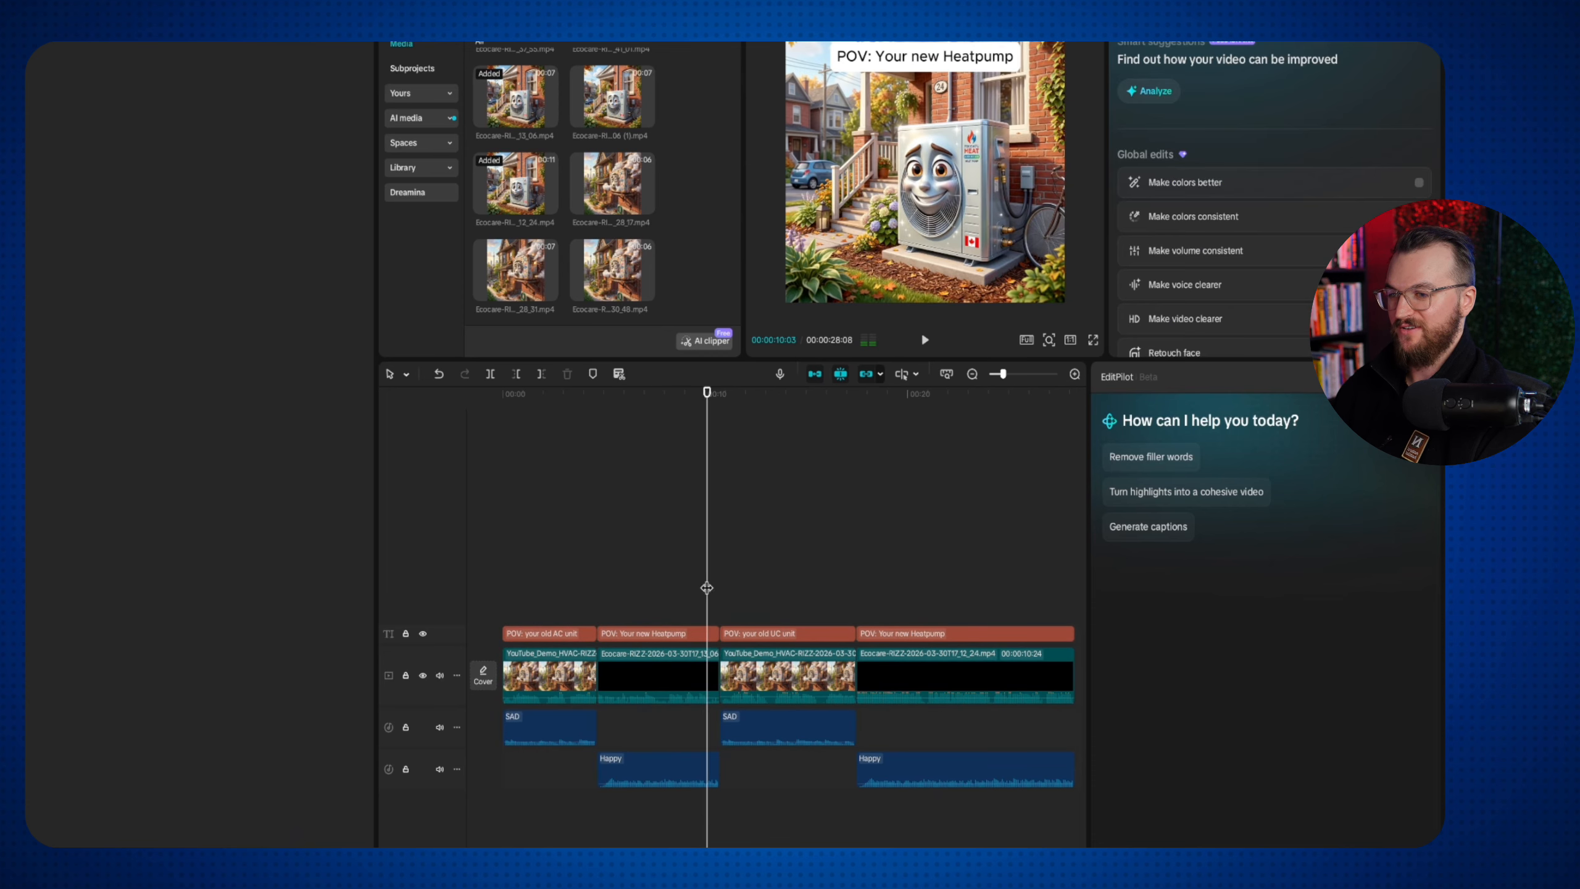
pyautogui.click(737, 582)
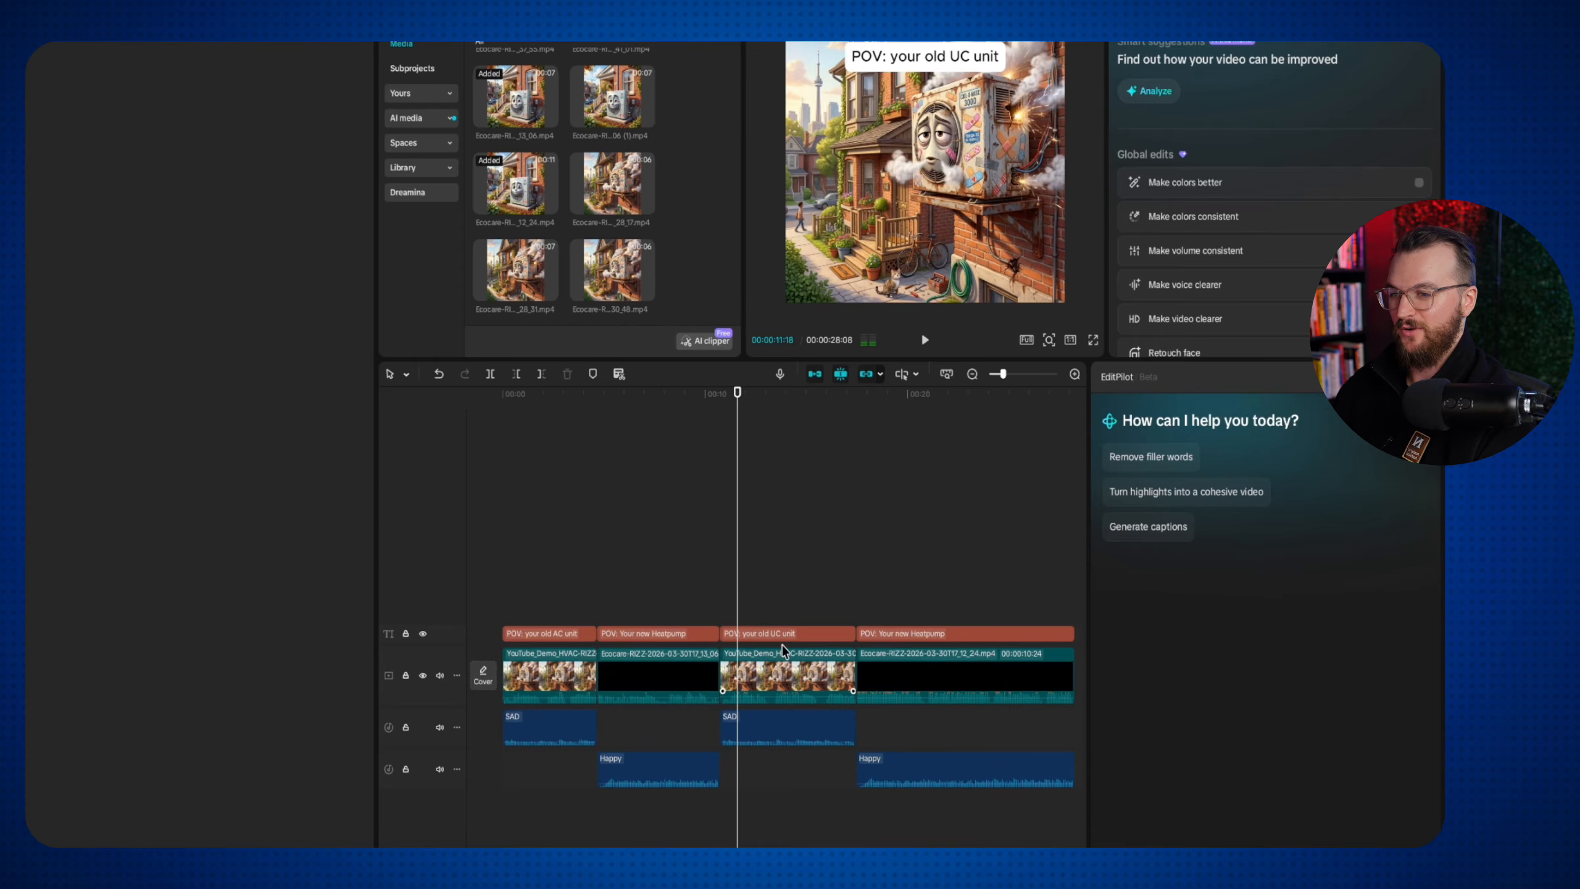
pyautogui.click(510, 470)
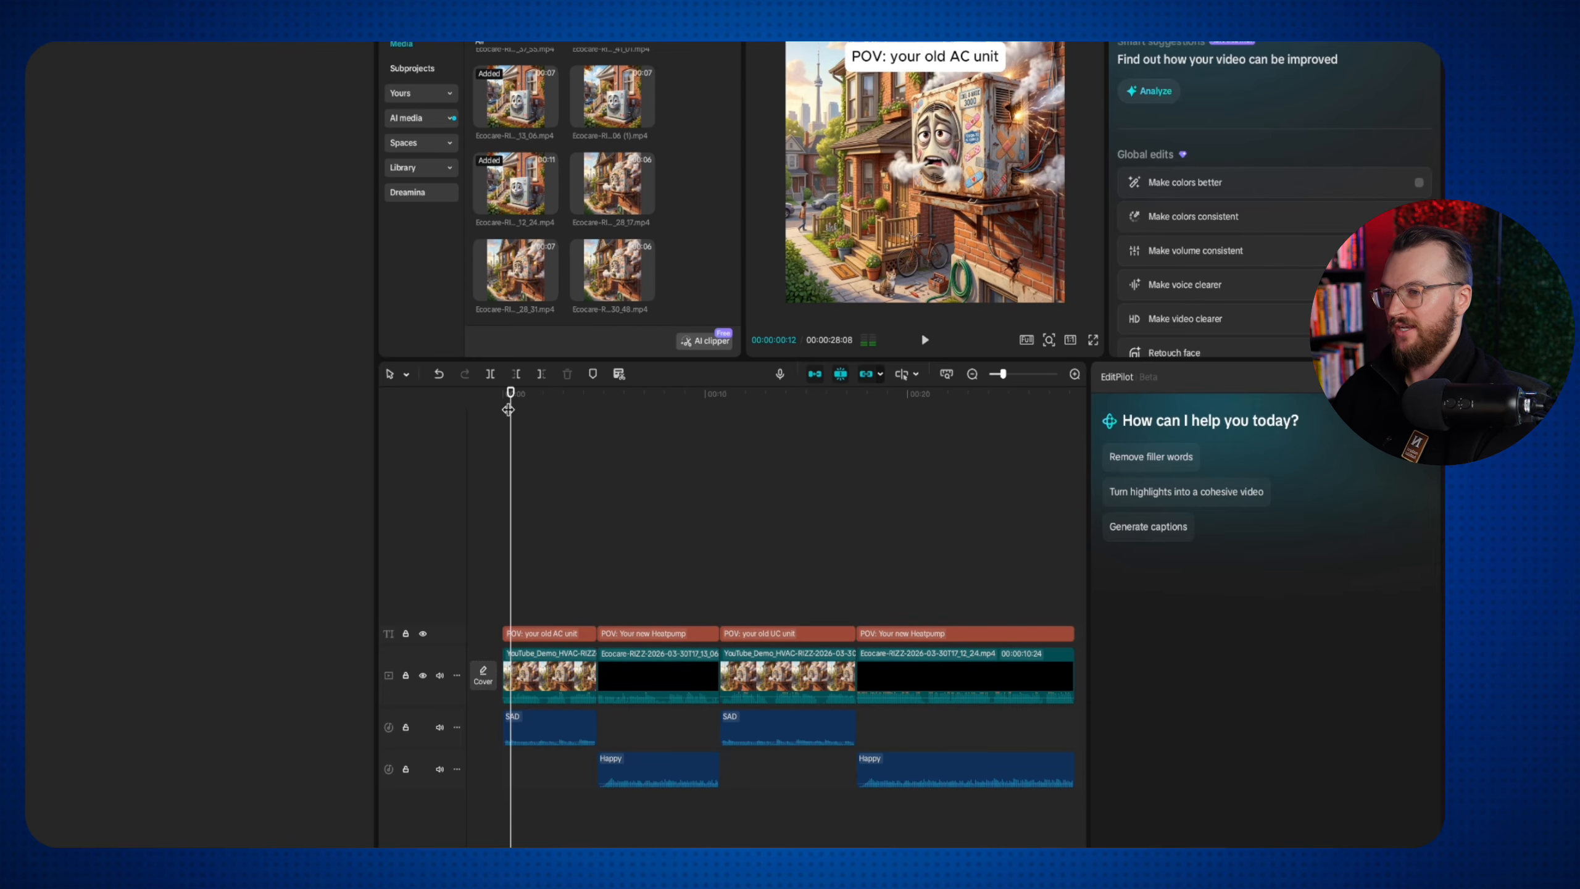
pyautogui.moveTo(508, 409); pyautogui.dragTo(512, 395)
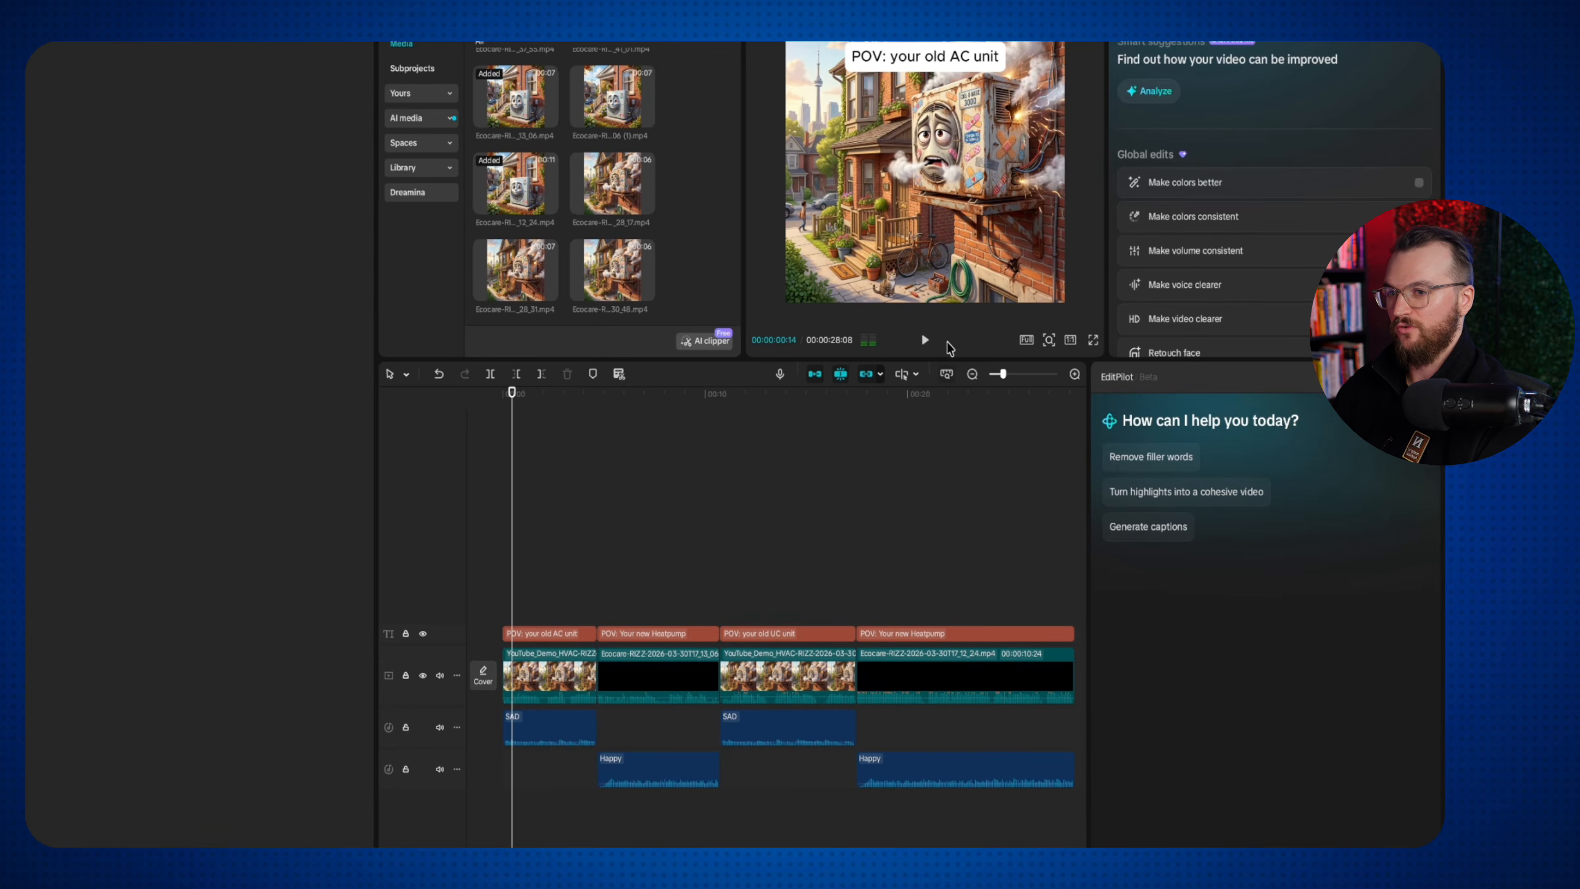
pyautogui.click(925, 340)
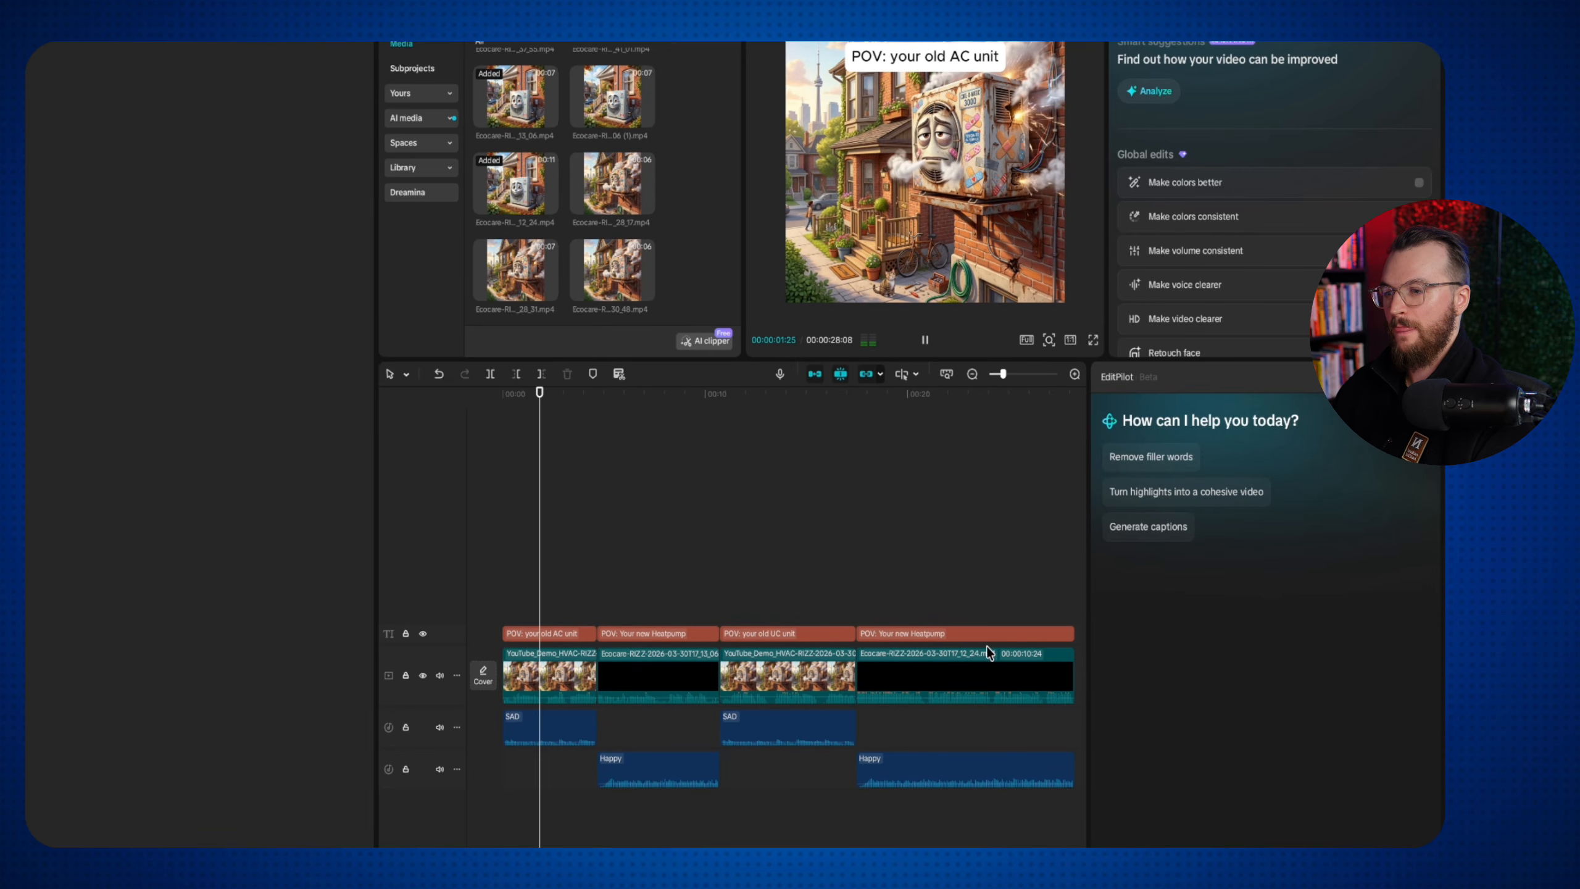